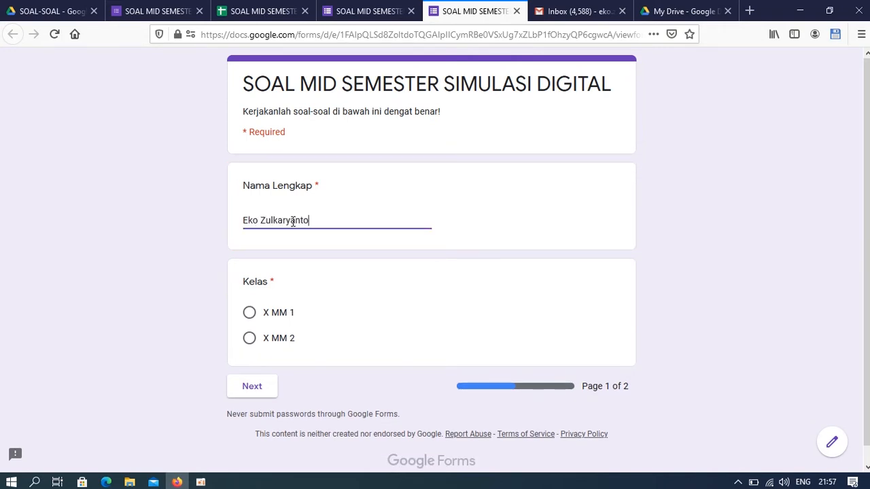
Choose class X MM 2 under Kelas and continue to the Soal-Soal page
left_click(276, 344)
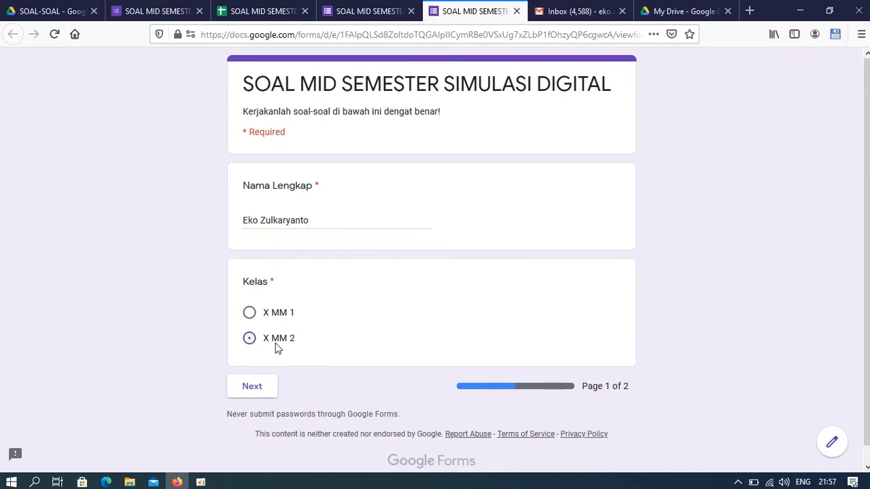
left_click(266, 388)
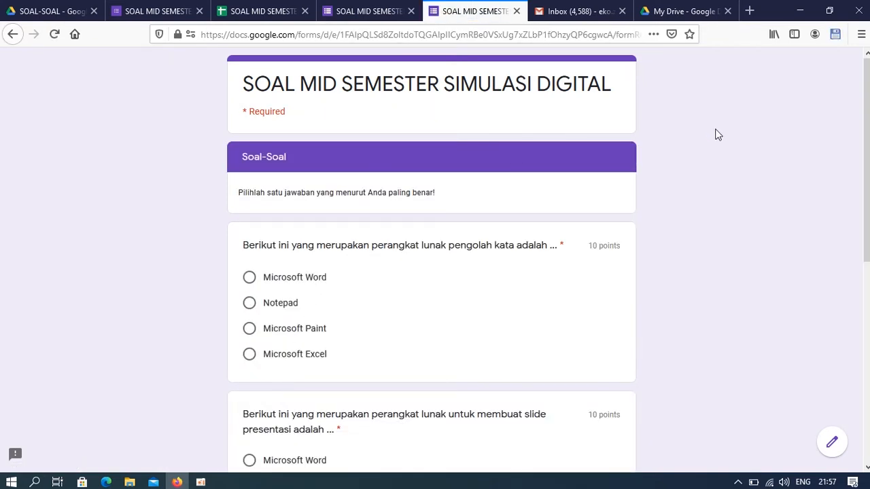
Answer the three questions with Microsoft Word, Microsoft PowerPoint and Microsoft Excel
scroll(435, 272, "down", 5)
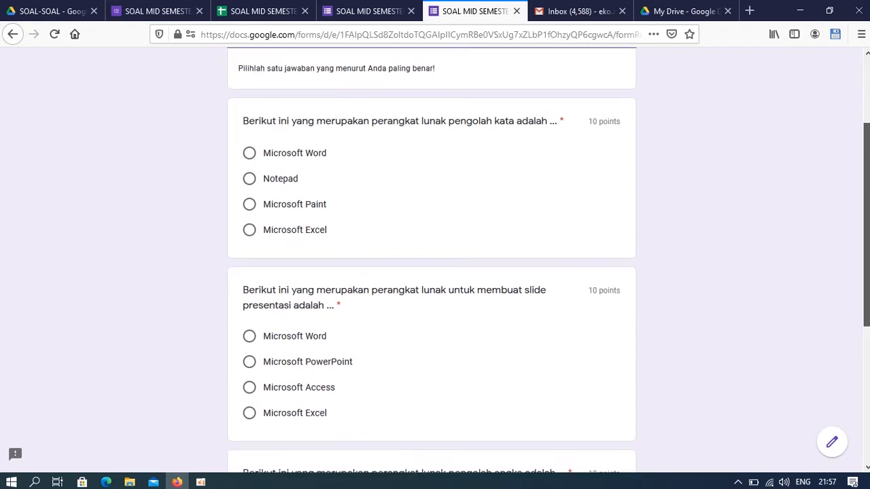
scroll(869, 326, "down", 3)
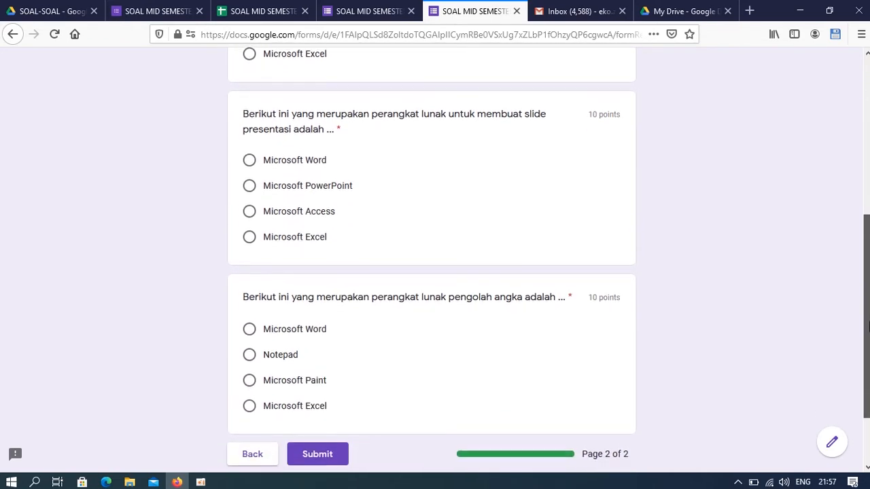
scroll(868, 327, "up", 8)
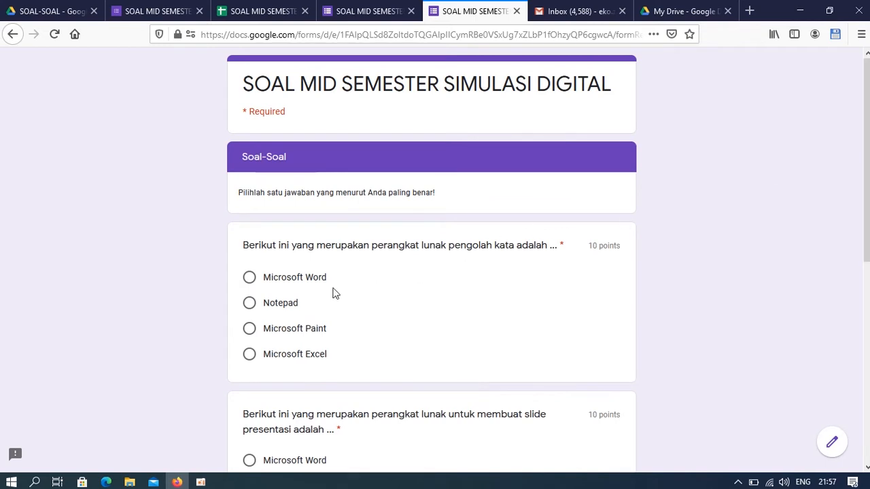
left_click(304, 282)
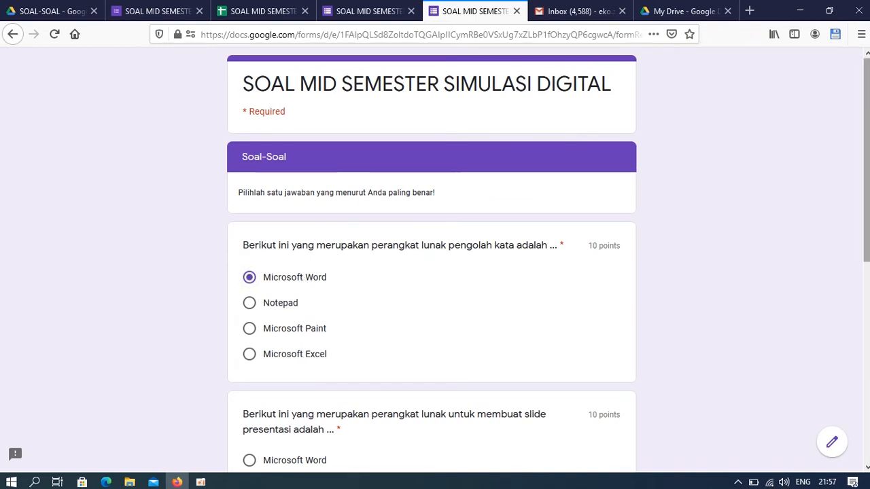
left_click_drag(868, 256, 868, 352)
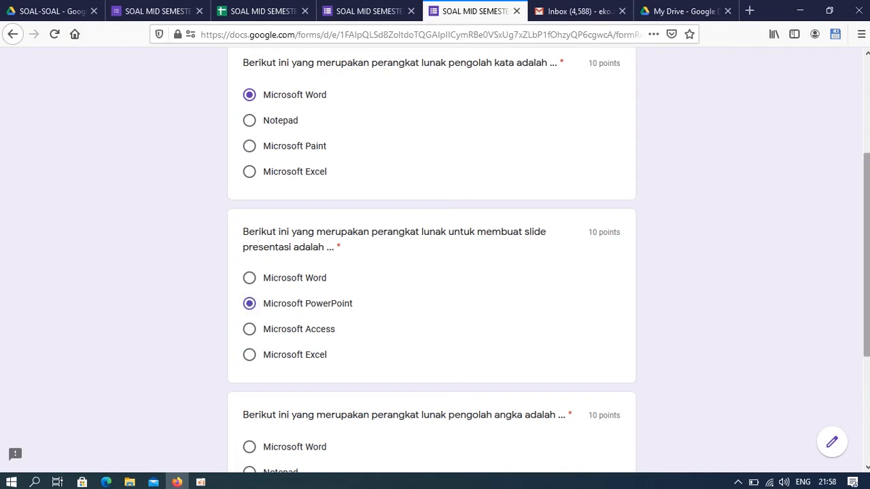
left_click_drag(867, 265, 866, 344)
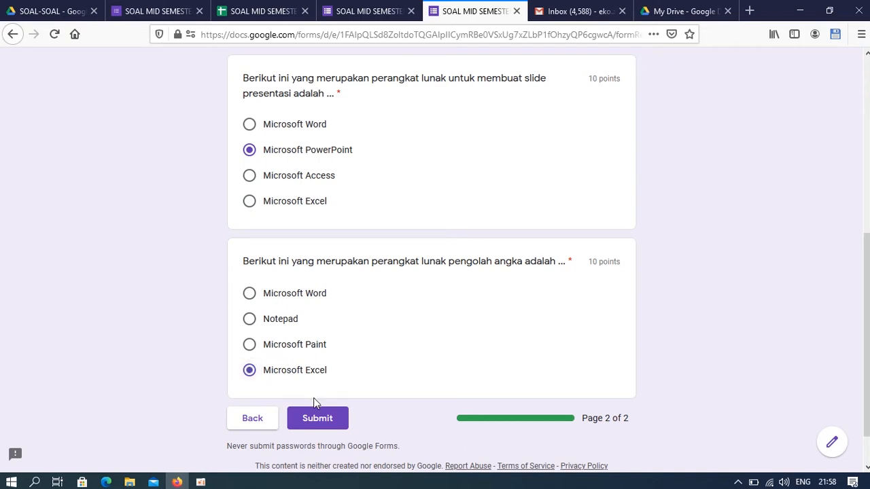
Submit the quiz, check the 30/30 score, and go to the responses spreadsheet
left_click(322, 420)
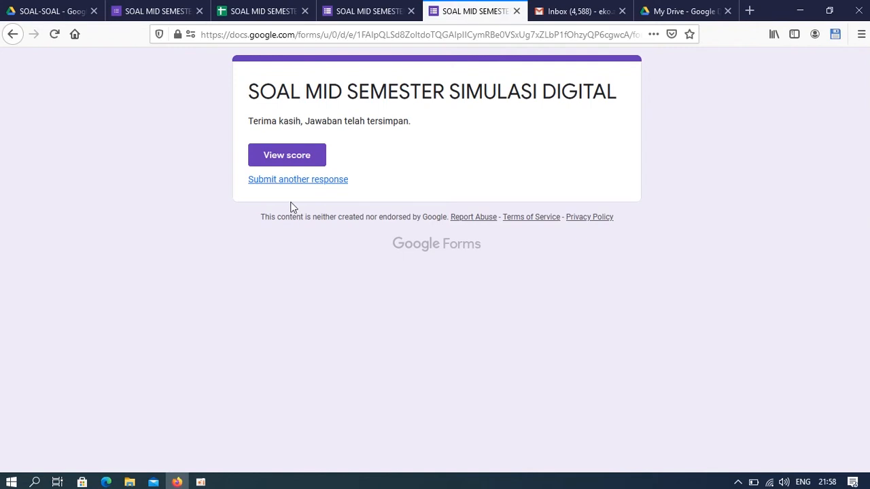
left_click(292, 157)
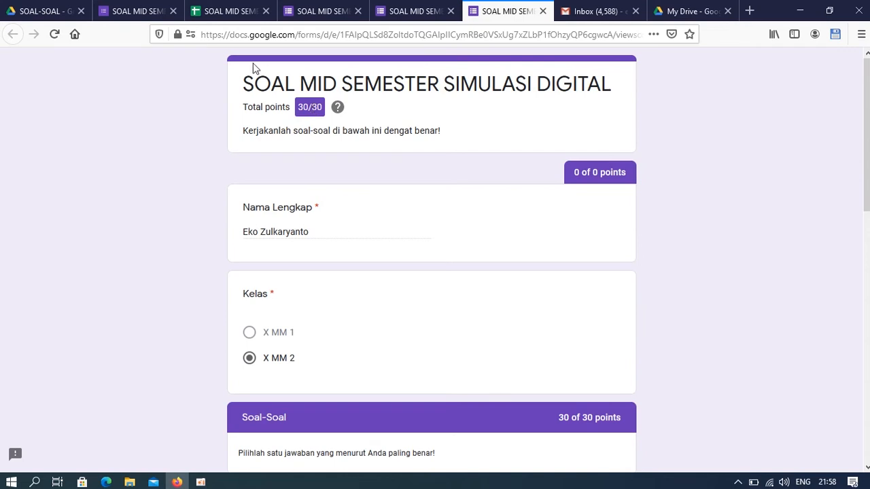
left_click(225, 11)
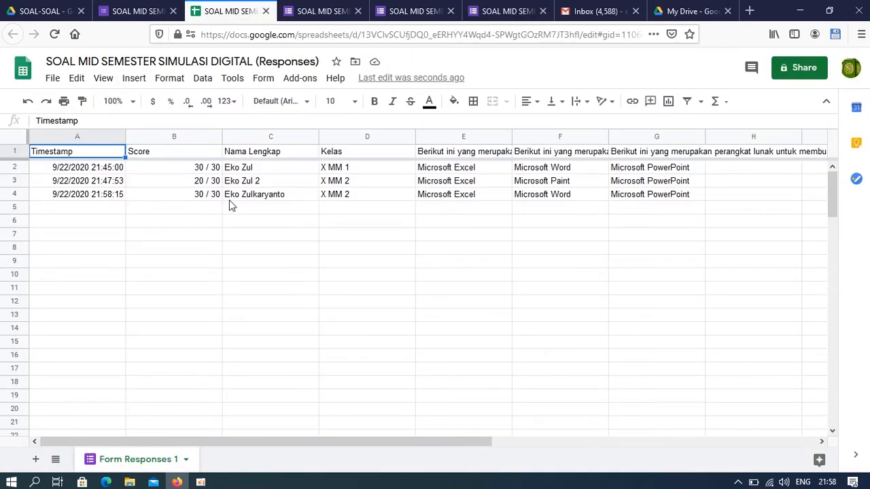
left_click(193, 199)
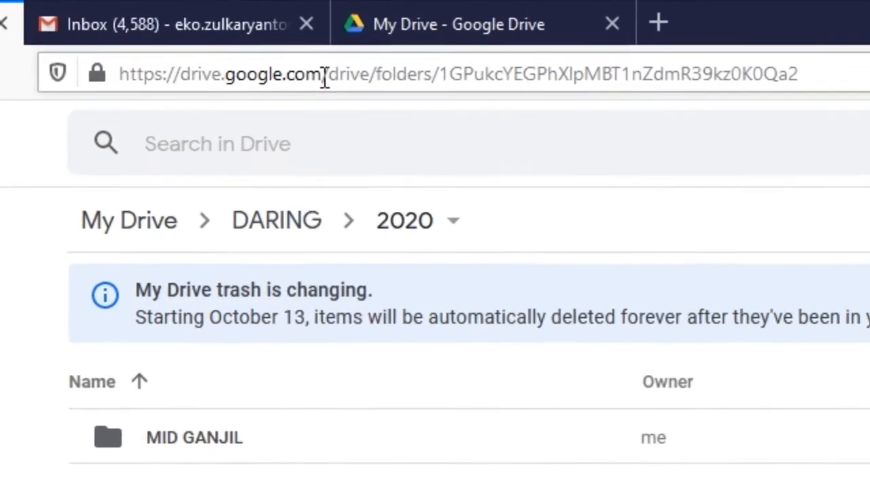
Select the Drive address, then view and close the Google Account details
left_click_drag(325, 74, 116, 76)
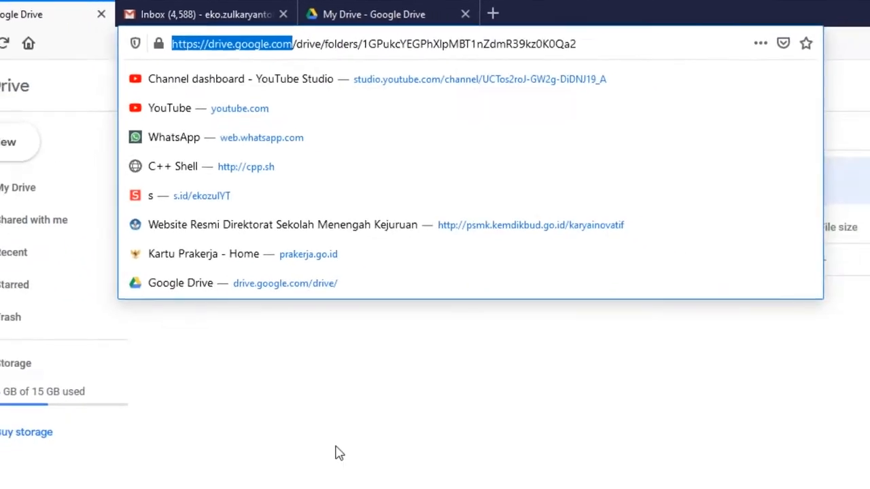
left_click(318, 353)
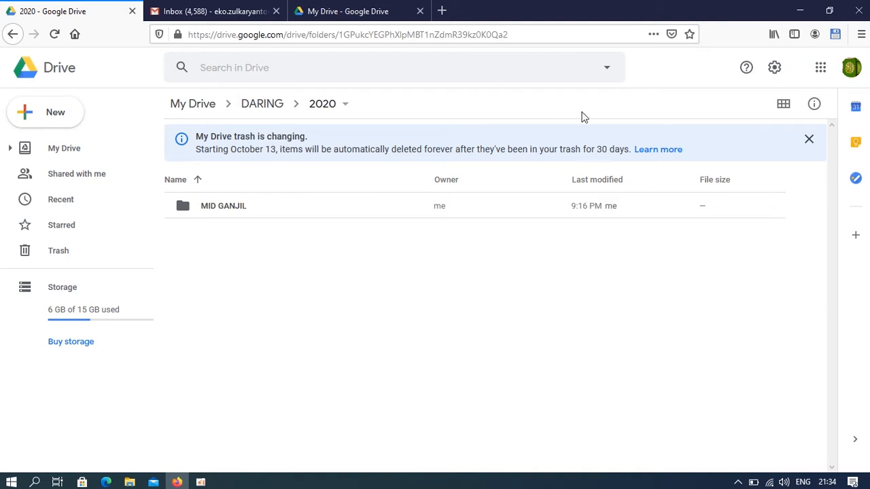
left_click(851, 68)
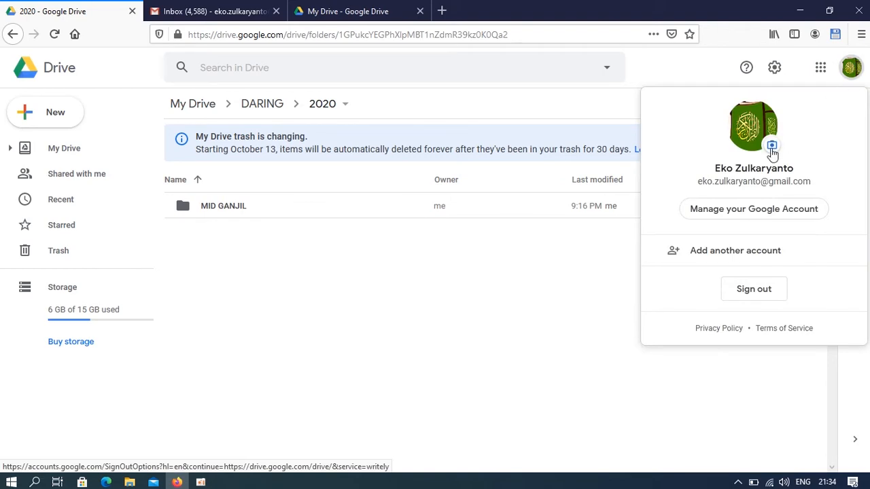
left_click(531, 304)
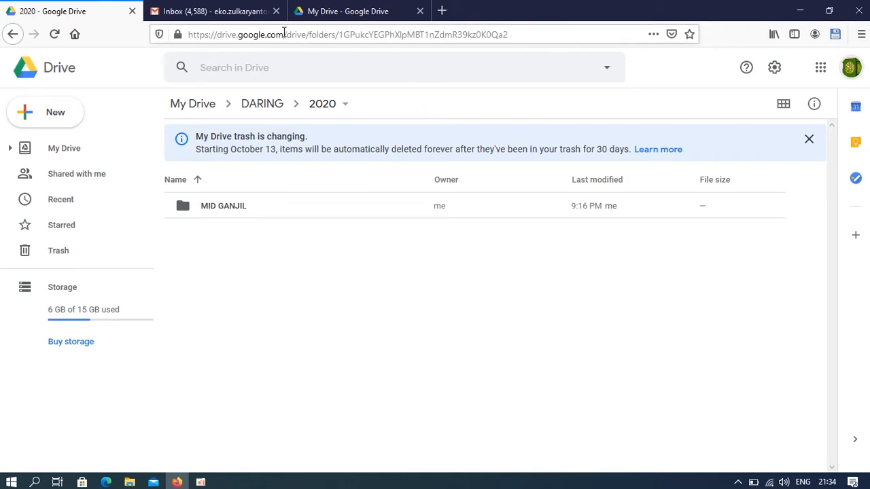
Bring up the New menu of items to create in the 2020 folder
left_click_drag(284, 33, 141, 21)
left_click(306, 292)
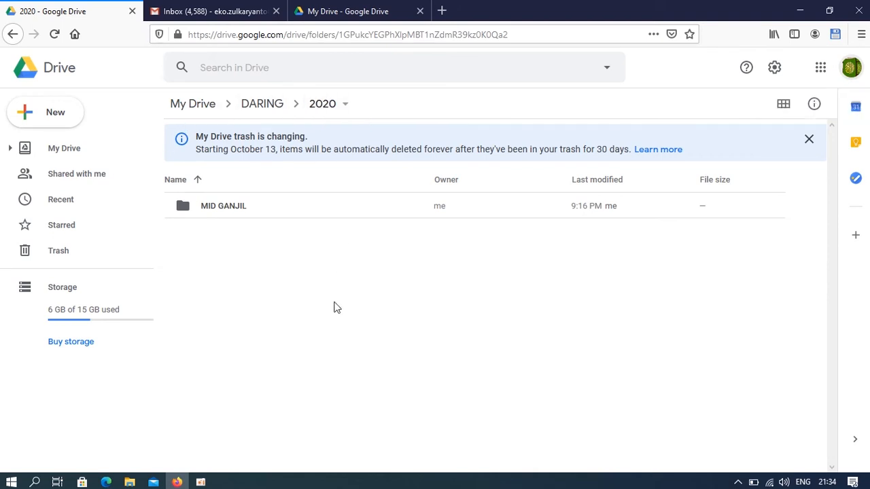
left_click(69, 117)
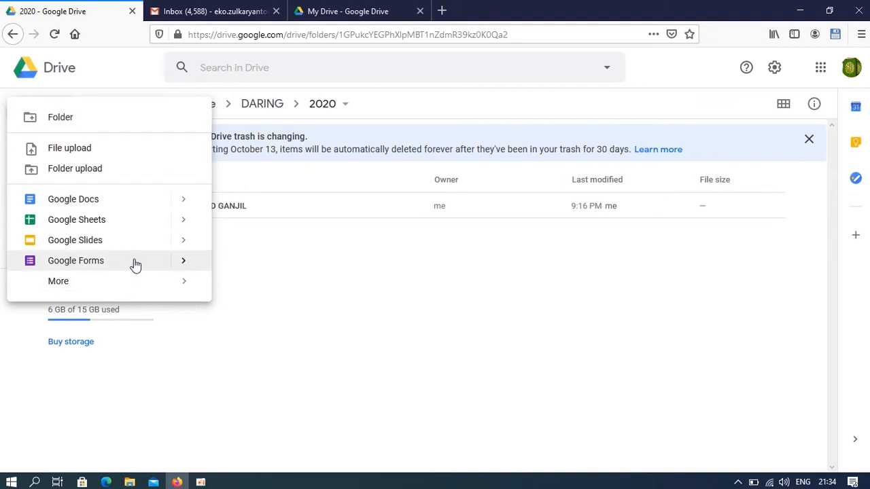
Create a new folder named SOAL-SOAL in the 2020 folder and open it
left_click(125, 122)
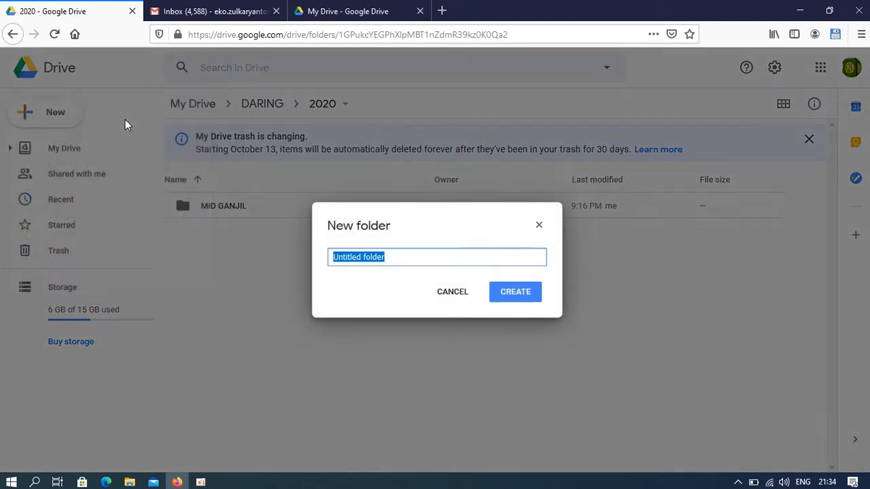
type("SOA")
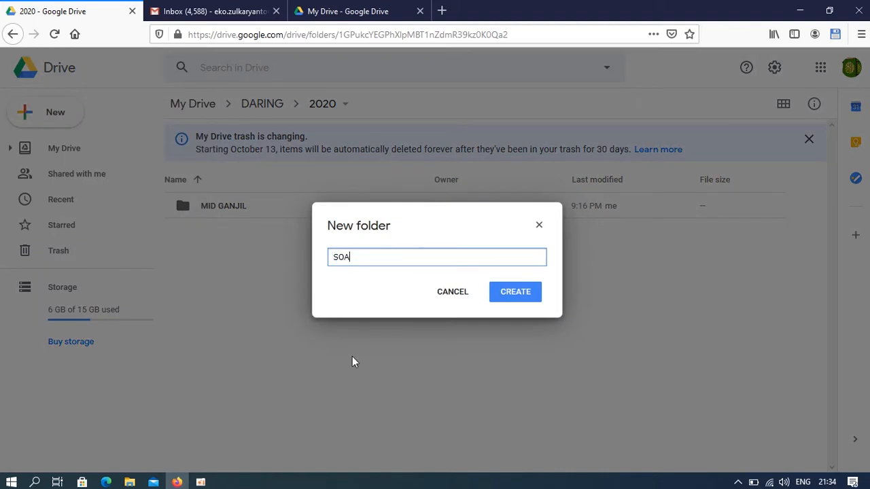
type("L-SOAL")
left_click(503, 294)
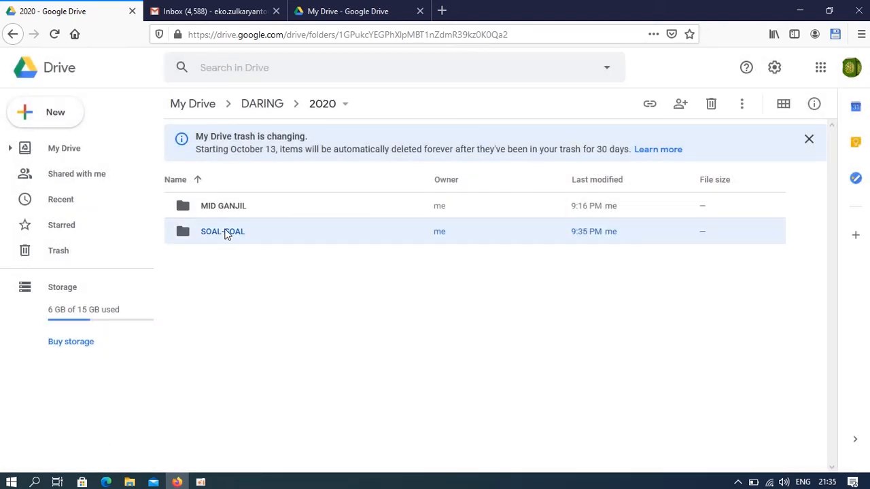
double_click(189, 232)
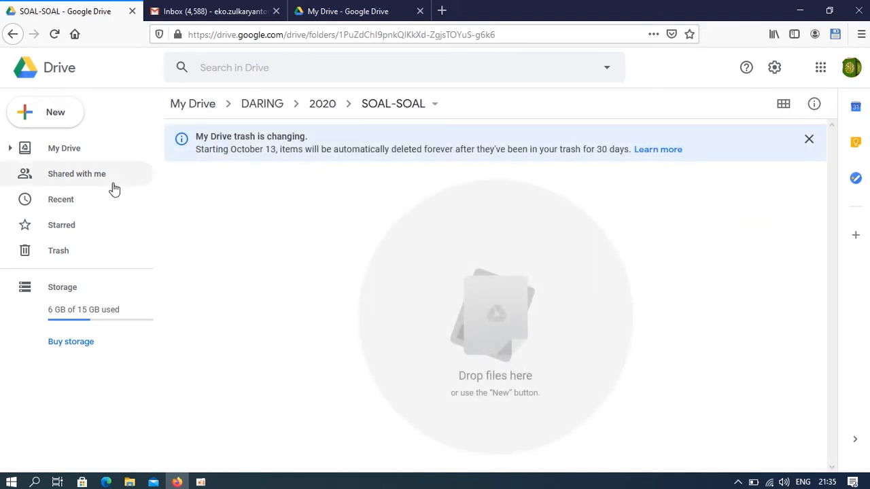
Create a blank Google Forms form from the New menu inside SOAL-SOAL
left_click(56, 115)
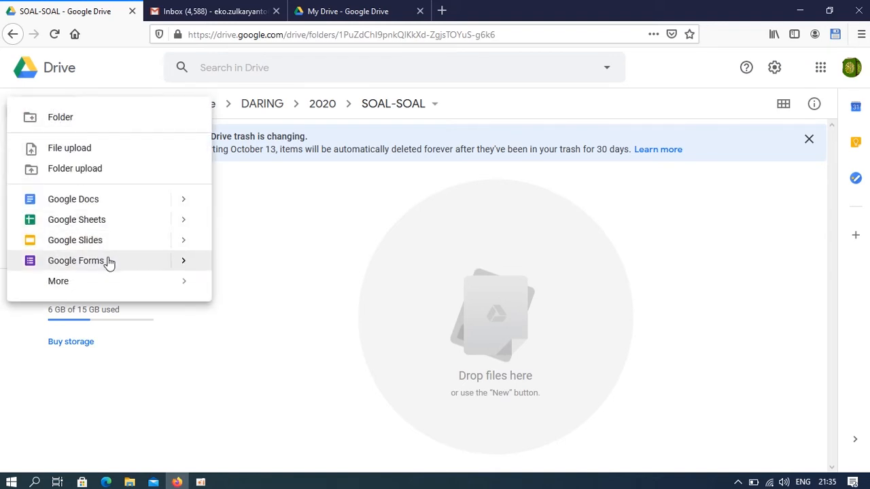
mouse_move(184, 269)
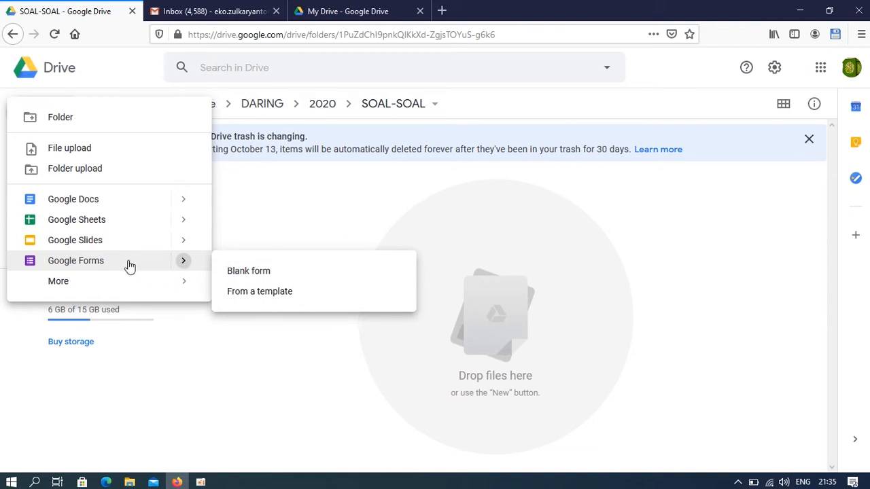
left_click(248, 272)
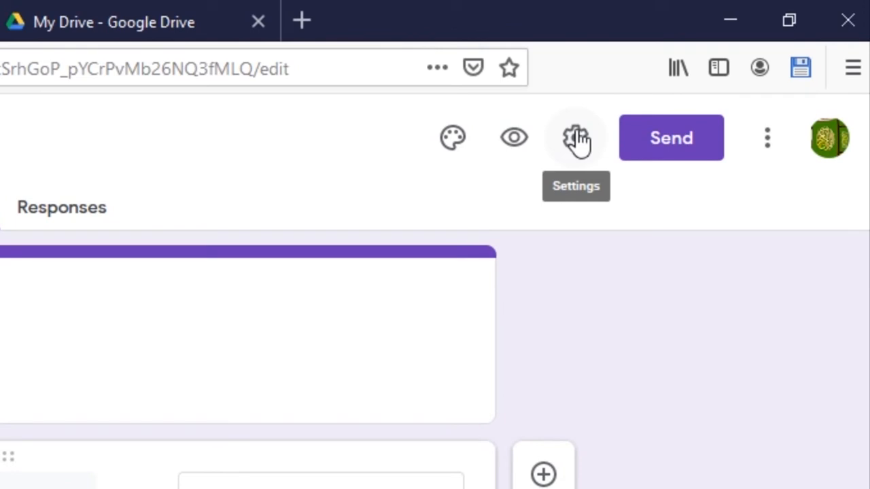
Turn on Make this a quiz in the form's Quizzes settings
left_click(577, 140)
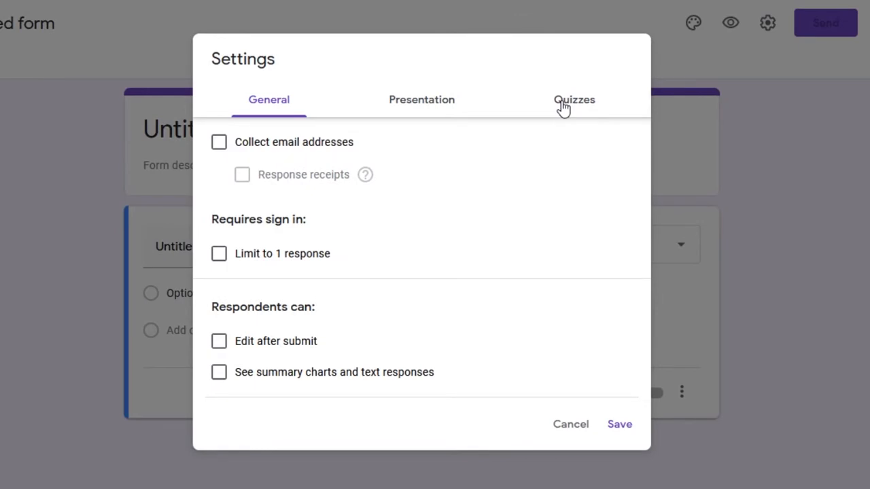
left_click(563, 108)
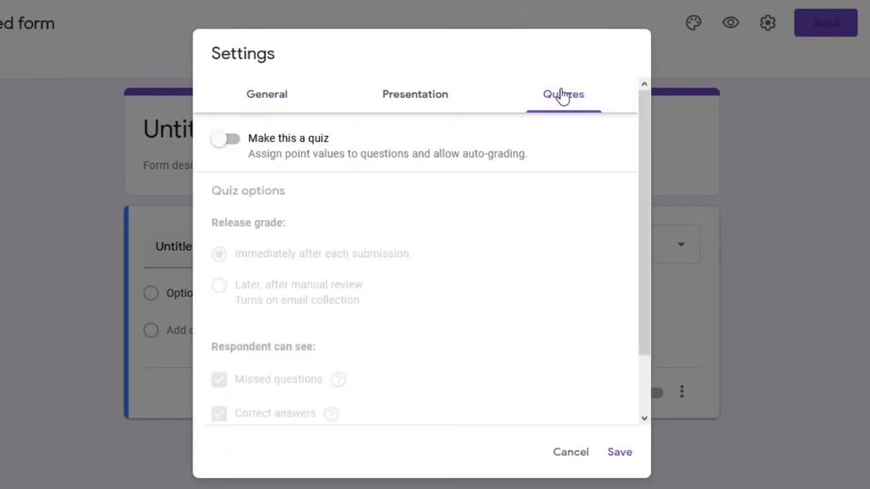
left_click(562, 110)
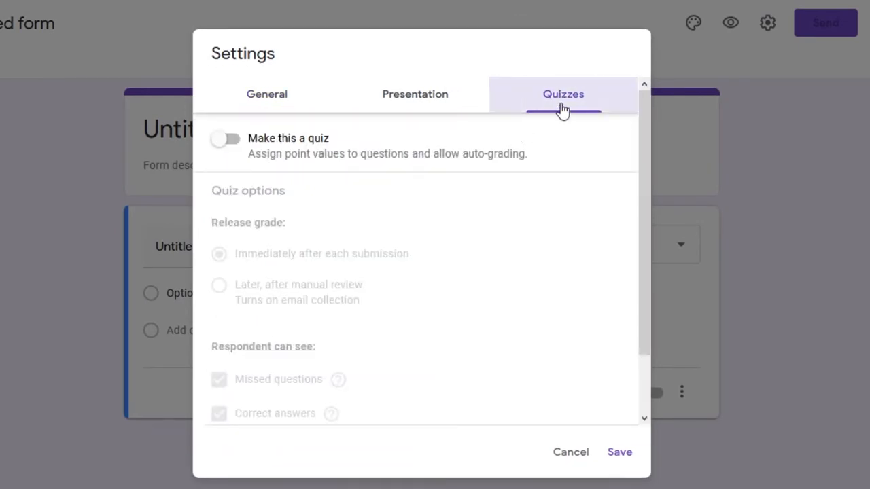
left_click(262, 146)
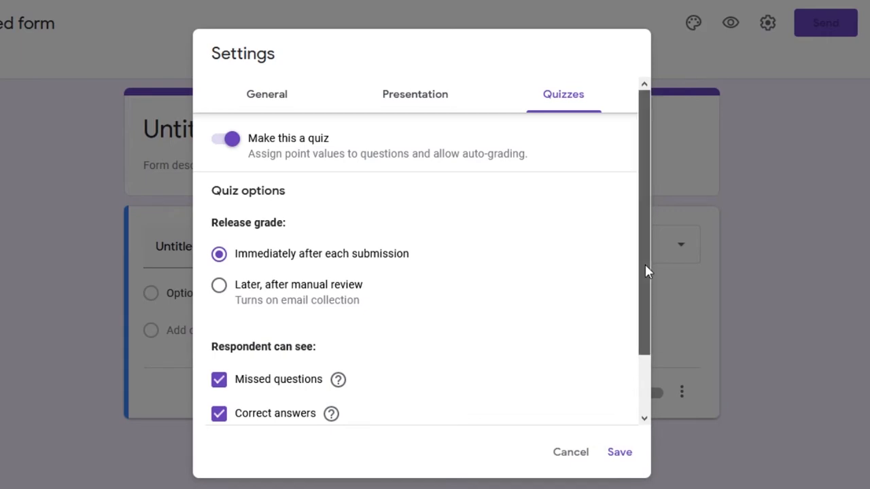
Hide correct answers, keep missed questions and point values visible, and save
left_click_drag(646, 269, 645, 344)
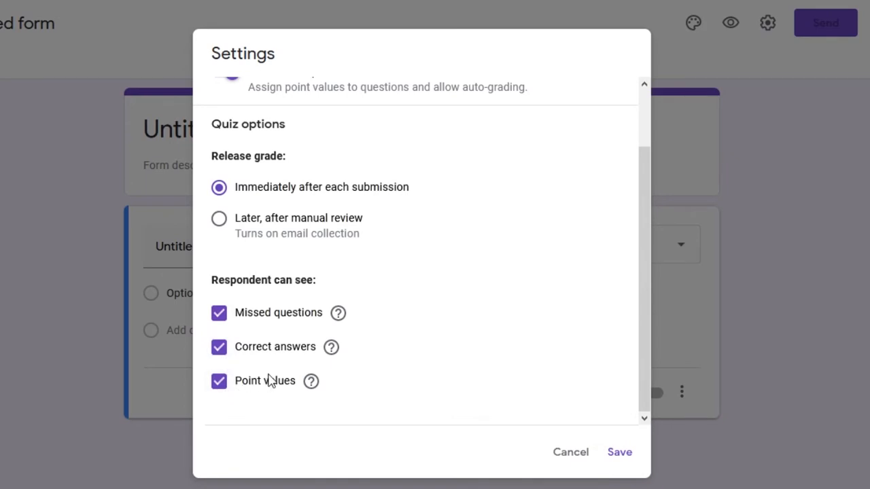
left_click(220, 349)
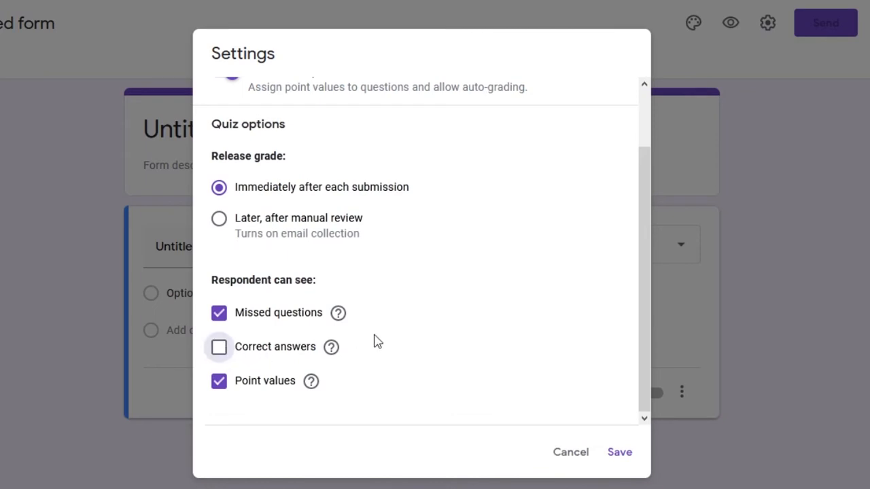
left_click(272, 343)
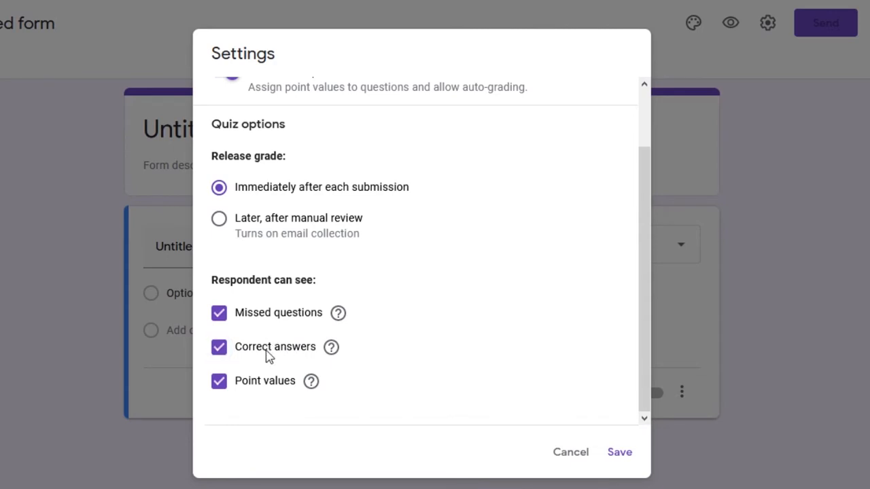
left_click(269, 359)
left_click(263, 321)
left_click_drag(643, 375, 642, 240)
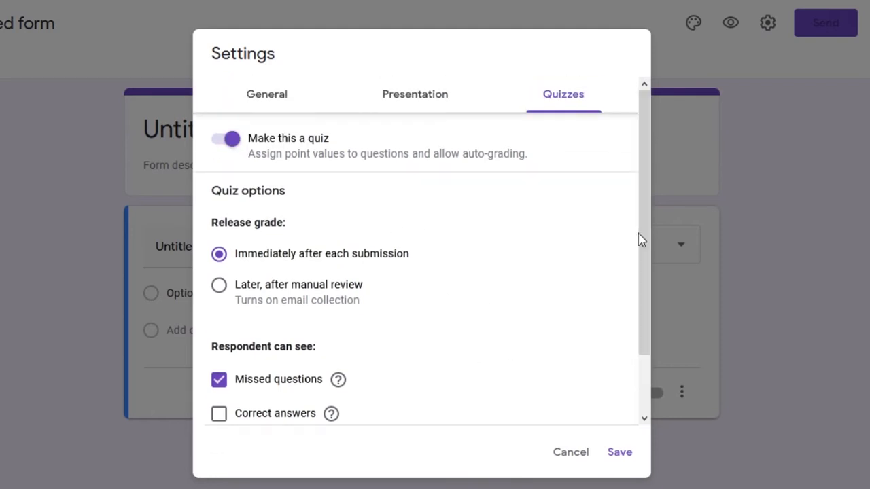
left_click(618, 453)
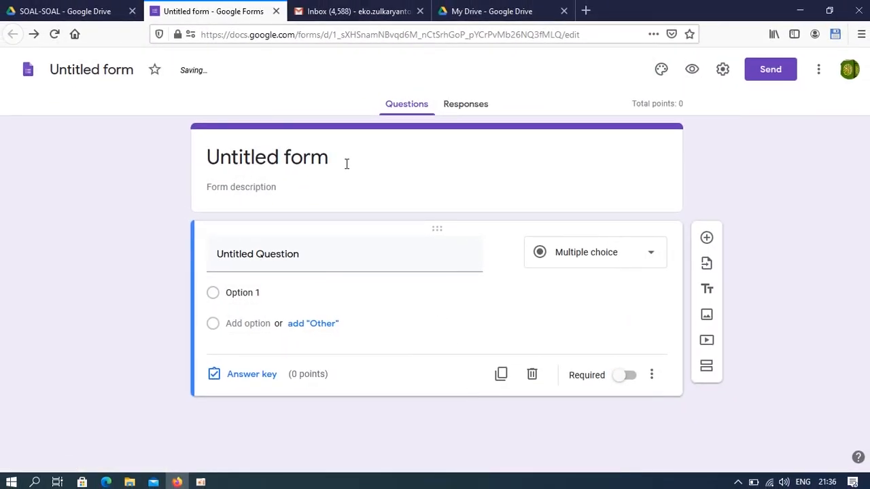
Rename the form to 'SOAL MID SEMESTER SIMULASI DIGITAL'
left_click(120, 69)
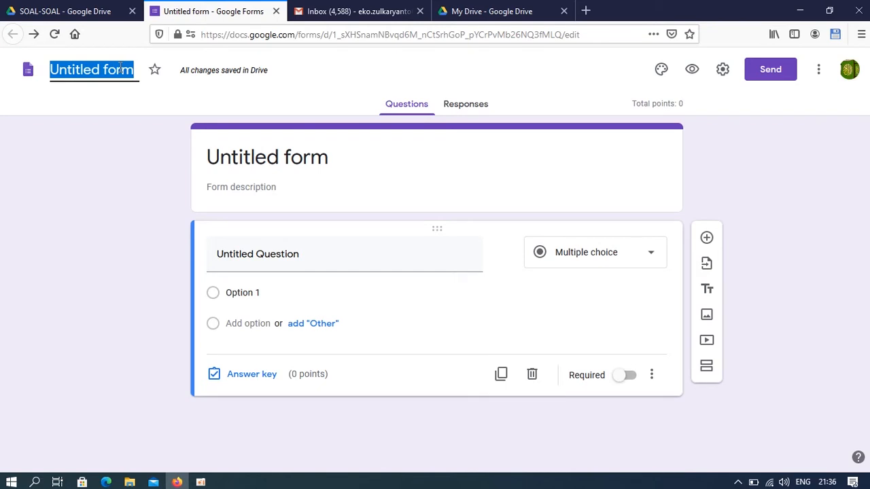
type("SOA")
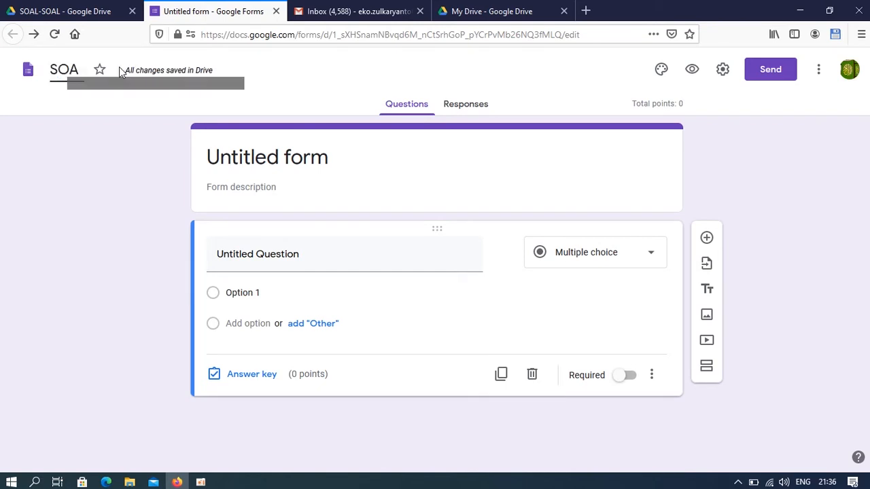
type("L MID")
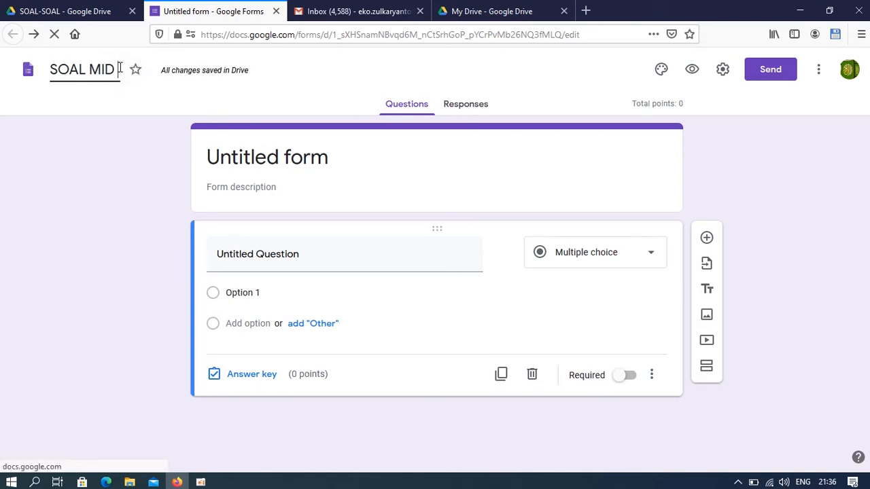
type(" SEMESTER")
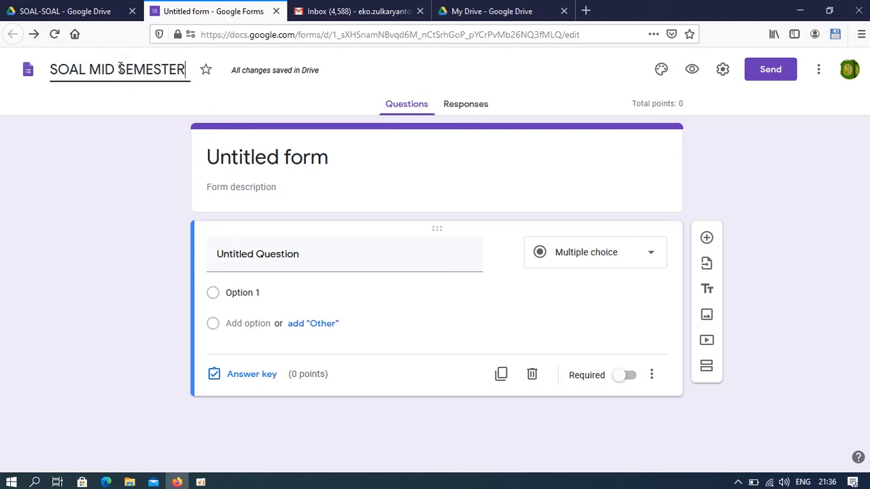
type(" SIM")
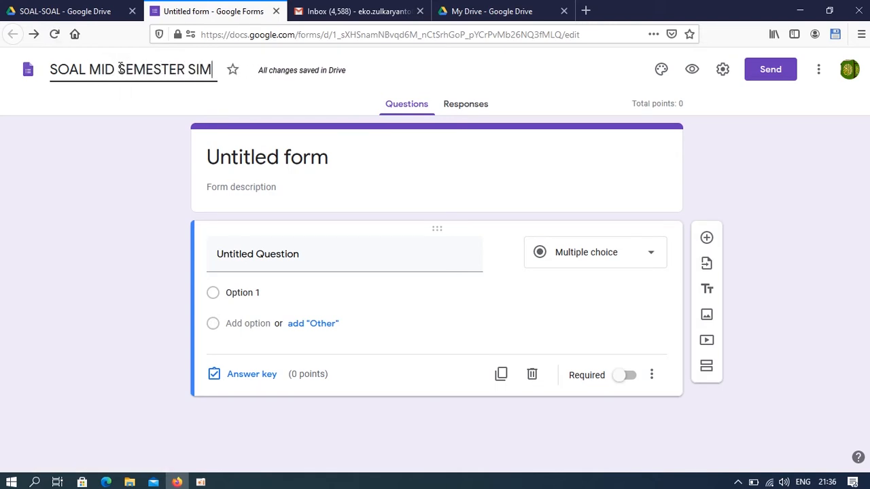
type("ULASI D")
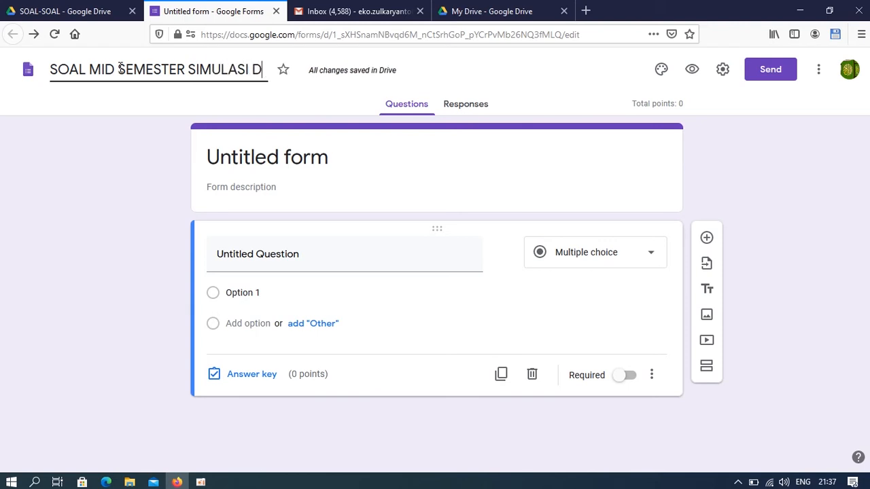
type("IGITAL")
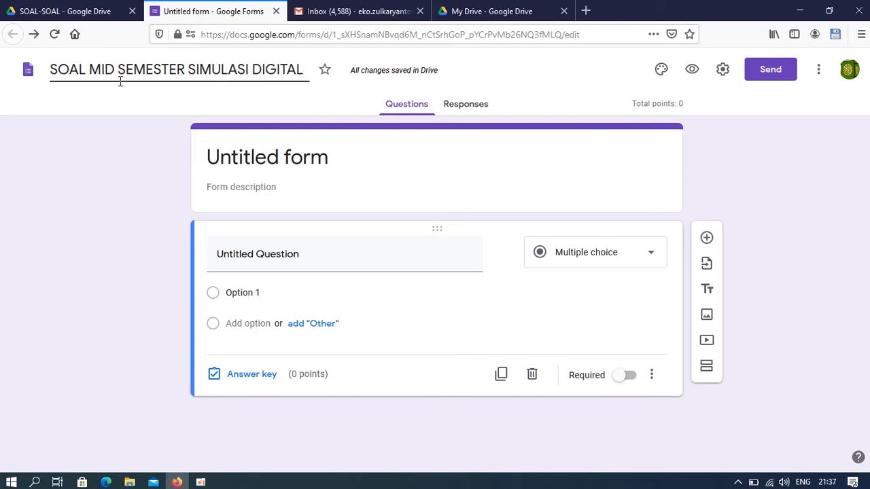
left_click(240, 157)
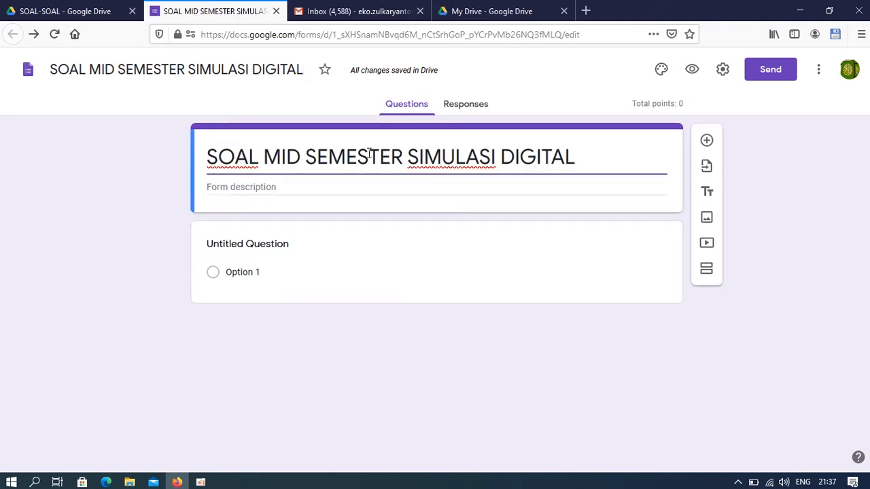
Add the description 'Kerjakanlah soal-soal di bawah ini dengat benar!' to the form
left_click(331, 188)
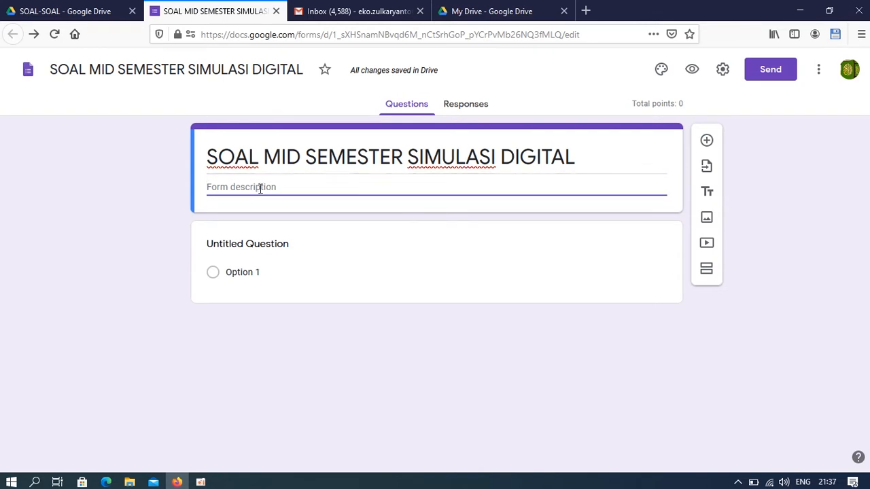
type("Kera")
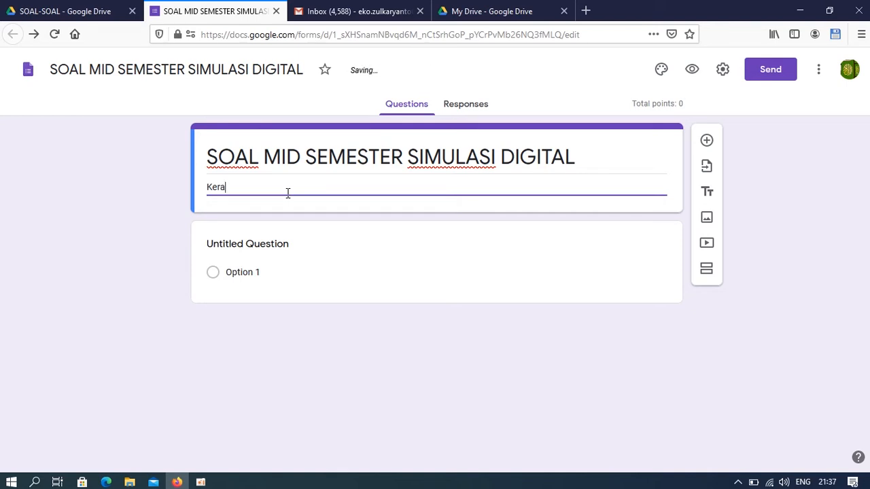
type("ka")
type("jak")
type("anlah soal-so")
type("al ")
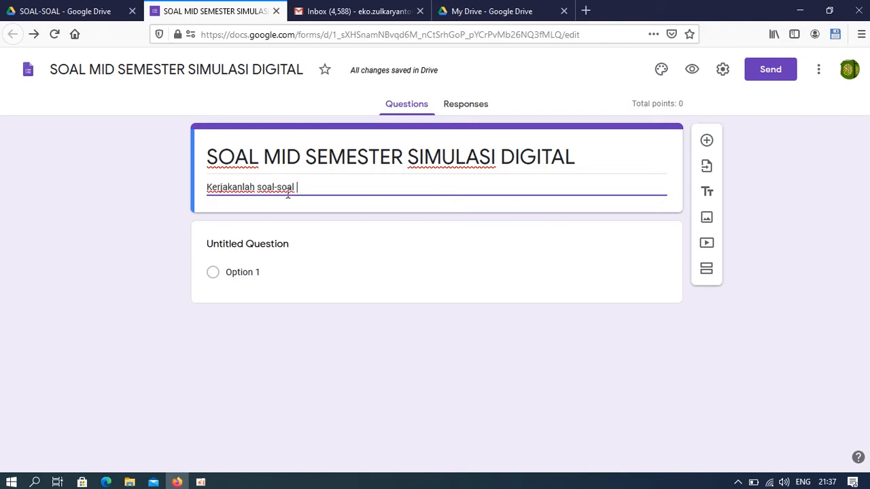
type("di b")
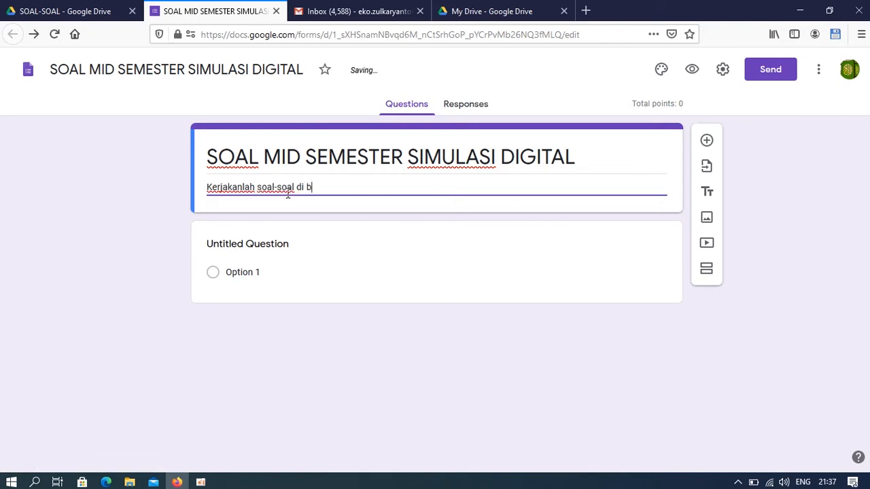
type("awah ini dengat ")
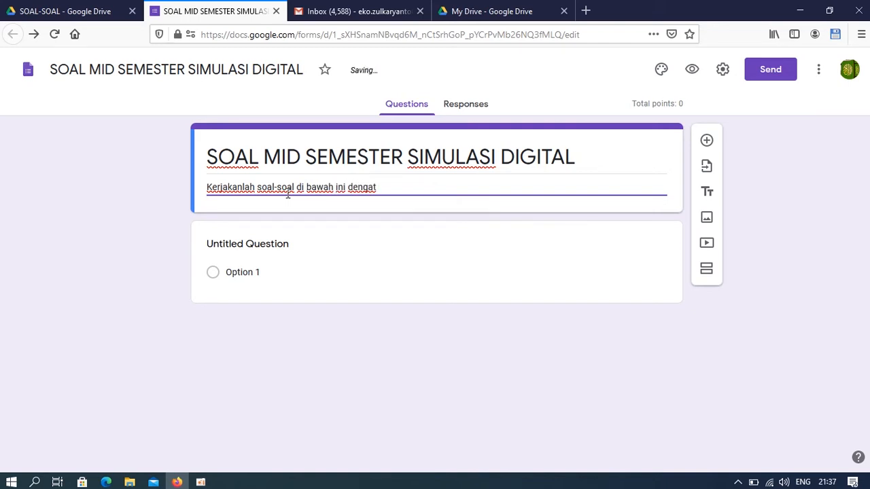
type("benar!")
left_click(391, 210)
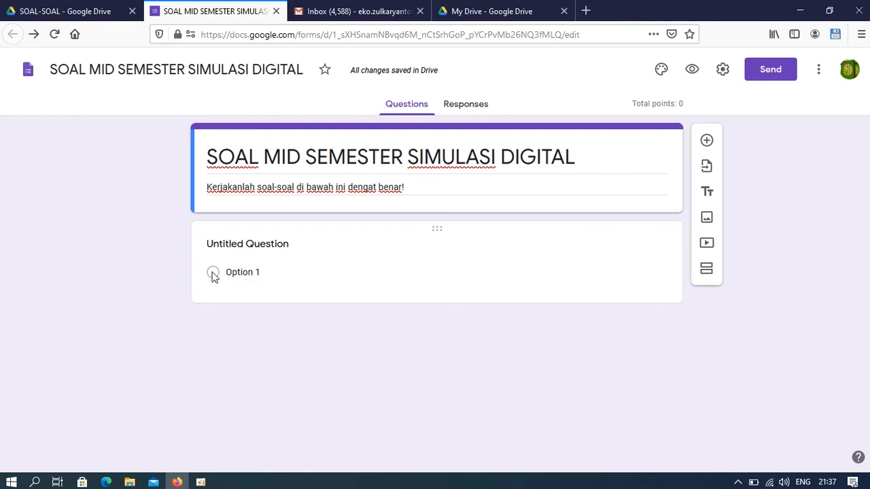
left_click(275, 243)
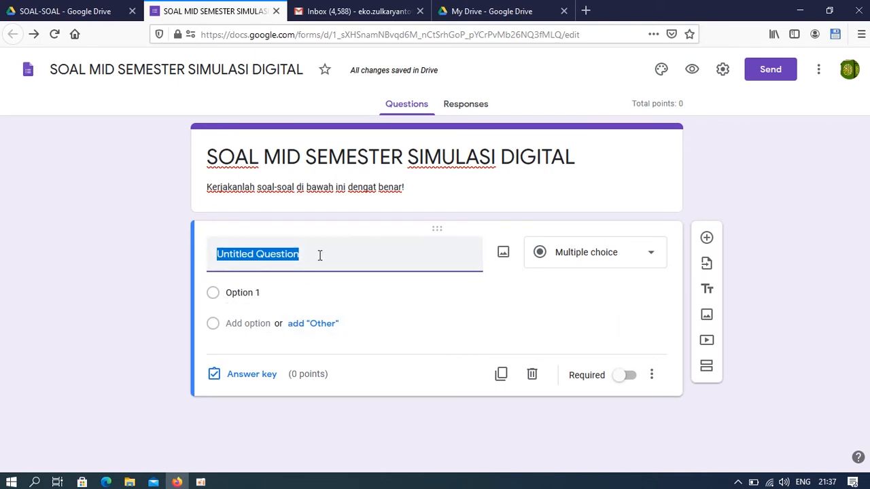
Title the first question Nama Lengkap, set it to Short answer, and make it required
left_click(578, 260)
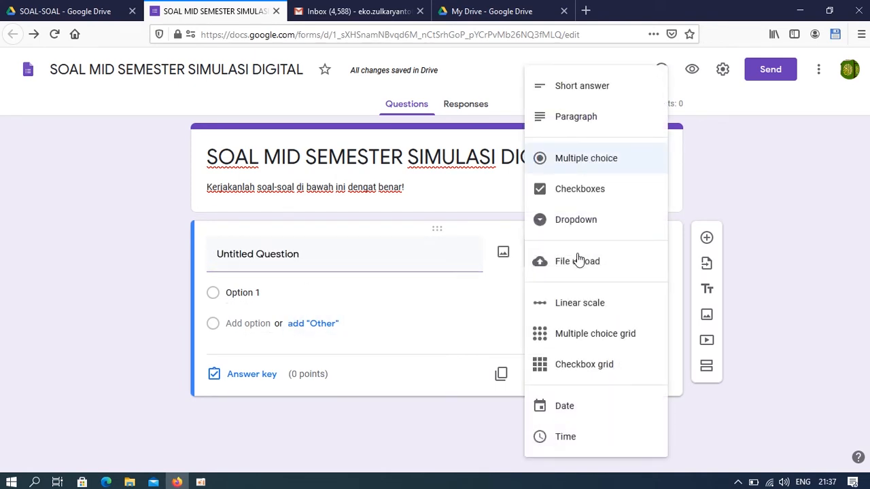
left_click(455, 254)
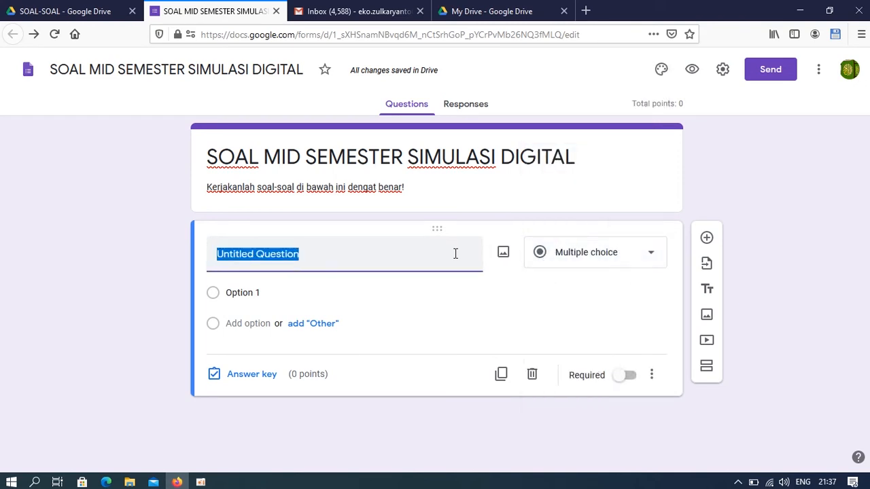
type("Nama")
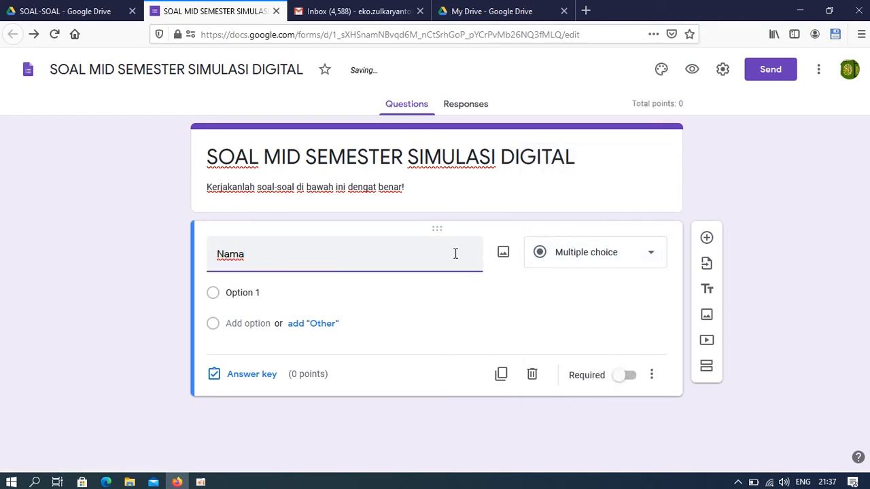
type(" Lengkap")
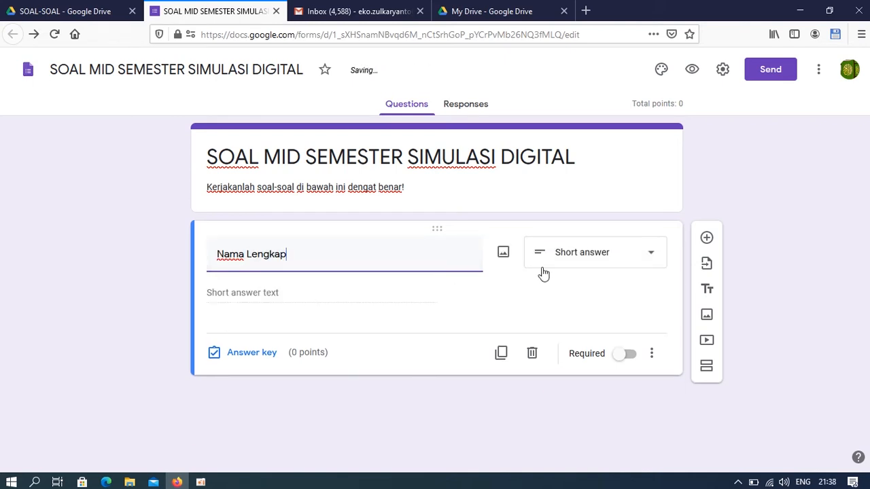
left_click(618, 260)
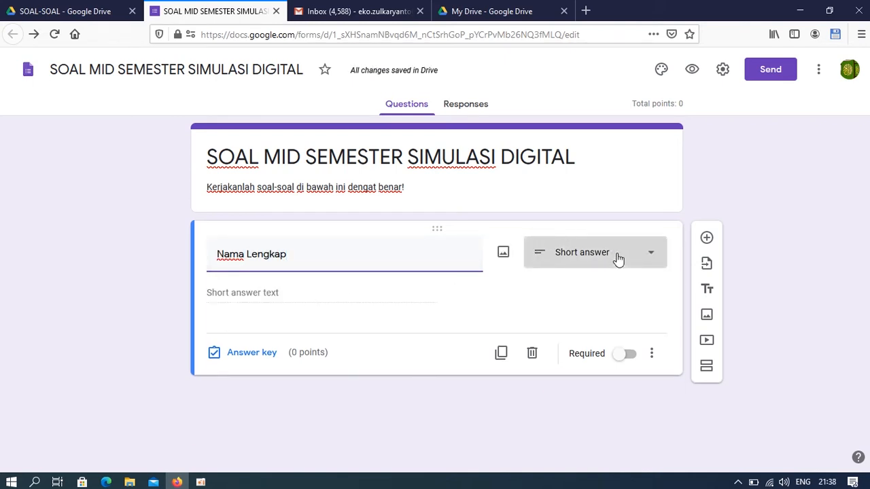
left_click(598, 92)
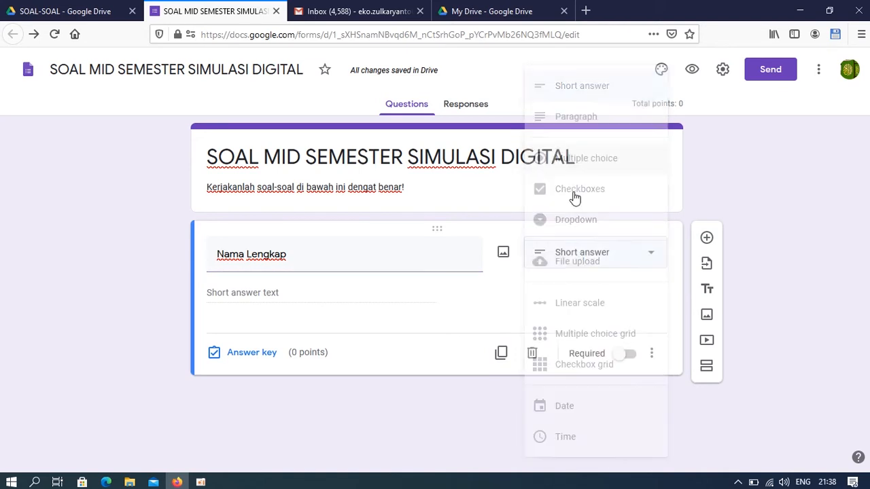
left_click(627, 358)
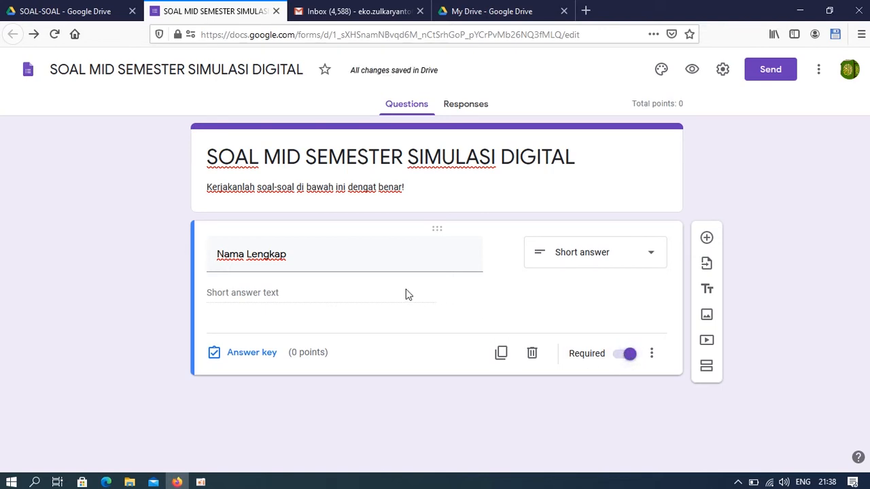
left_click(449, 255)
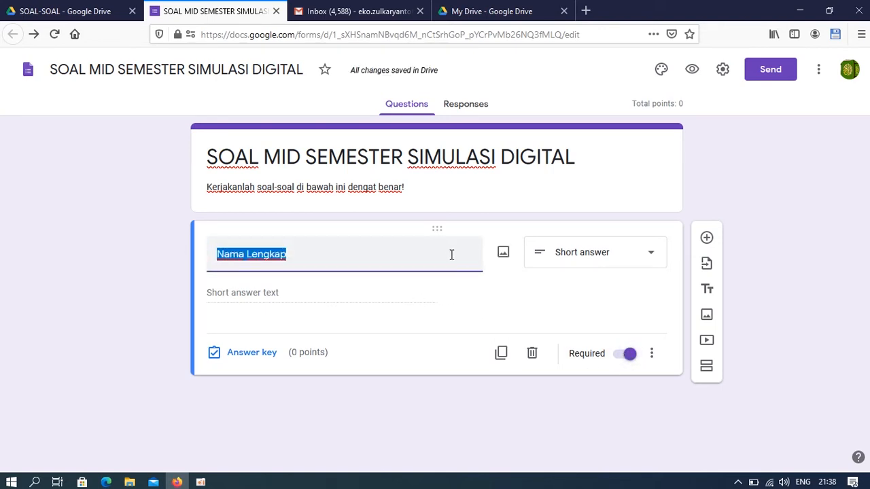
Add a required multiple-choice question titled Kelas below Nama Lengkap
left_click(708, 239)
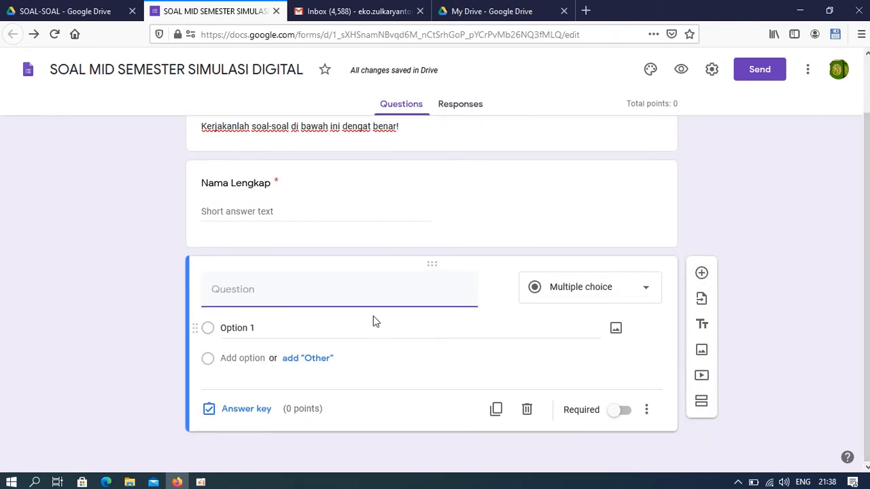
type("Kel")
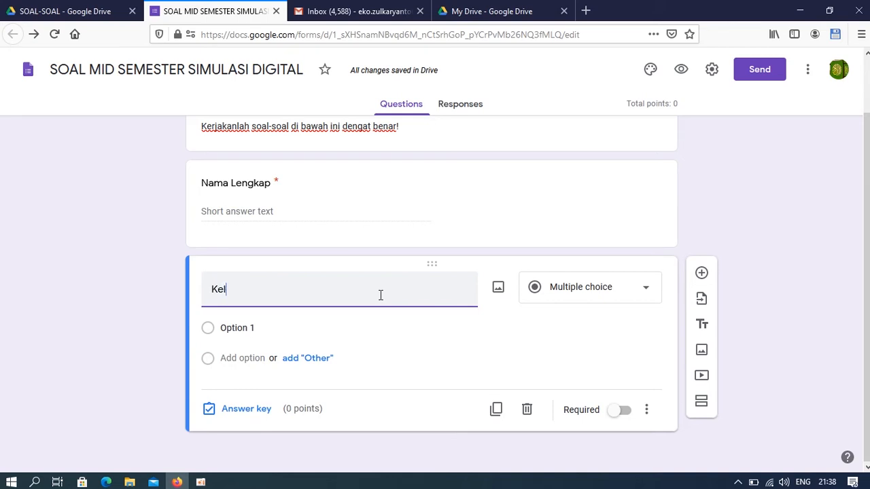
type("as")
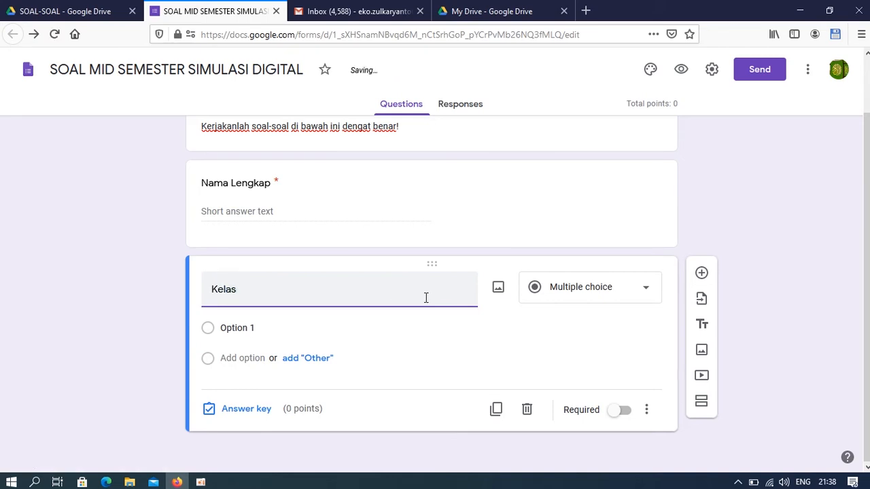
left_click(623, 413)
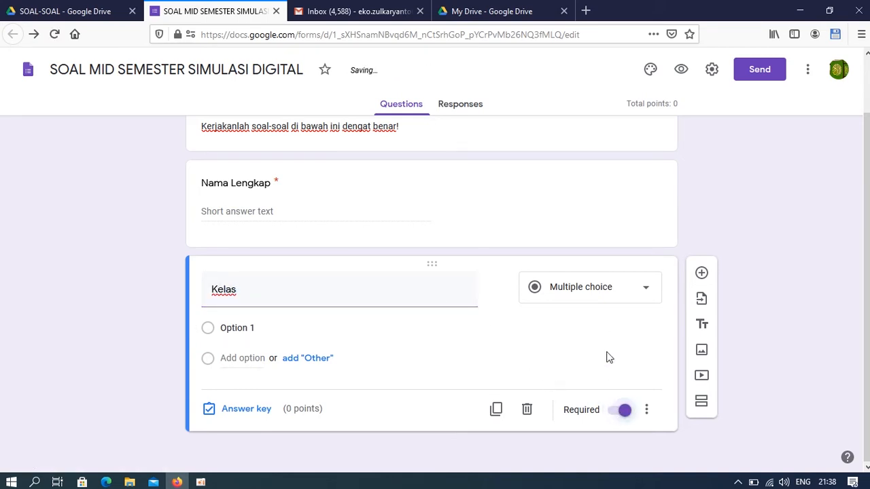
Give Kelas the answer choices X MM 1 and X MM 2
left_click(243, 326)
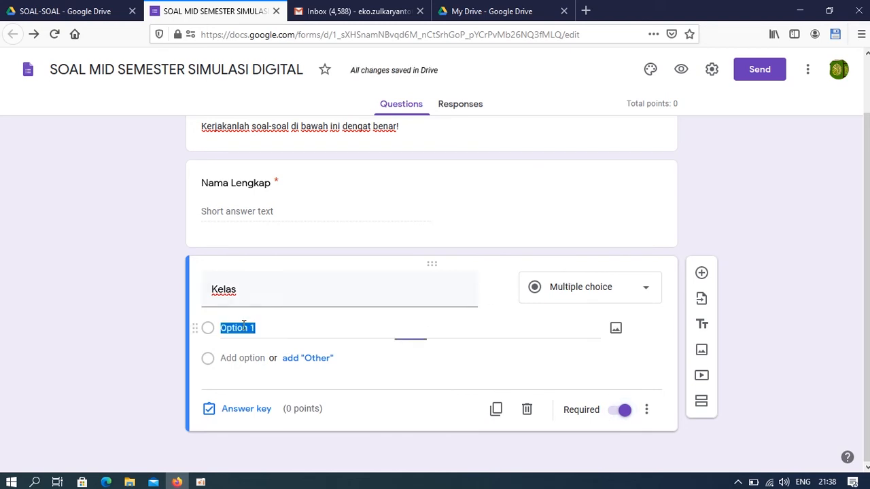
type("x")
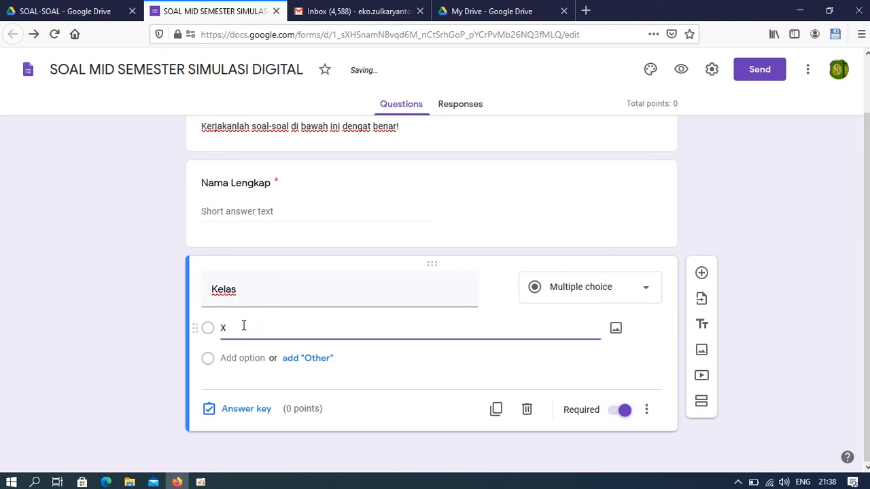
type(" MM 1")
left_click(242, 358)
type("x ")
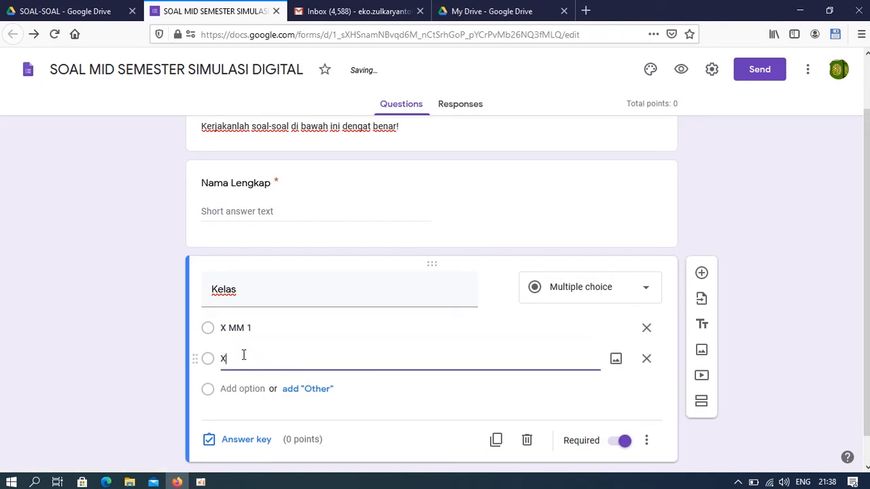
type("MM 2")
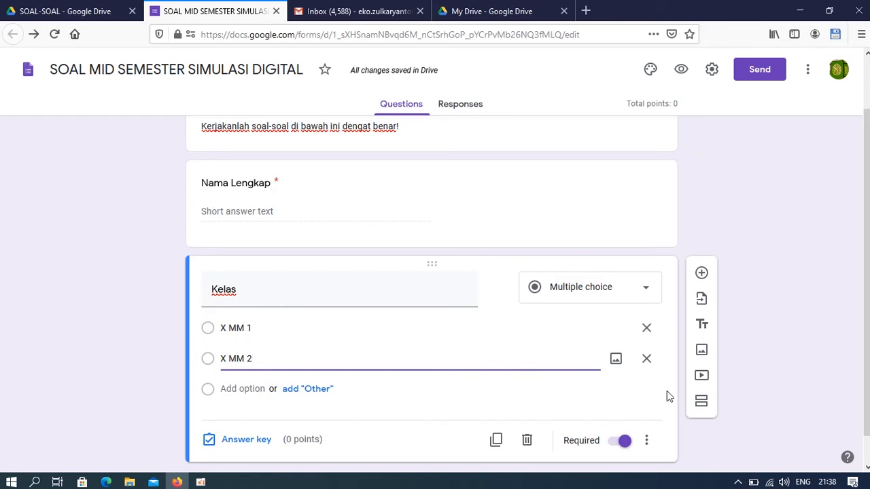
scroll(866, 340, "down", 1)
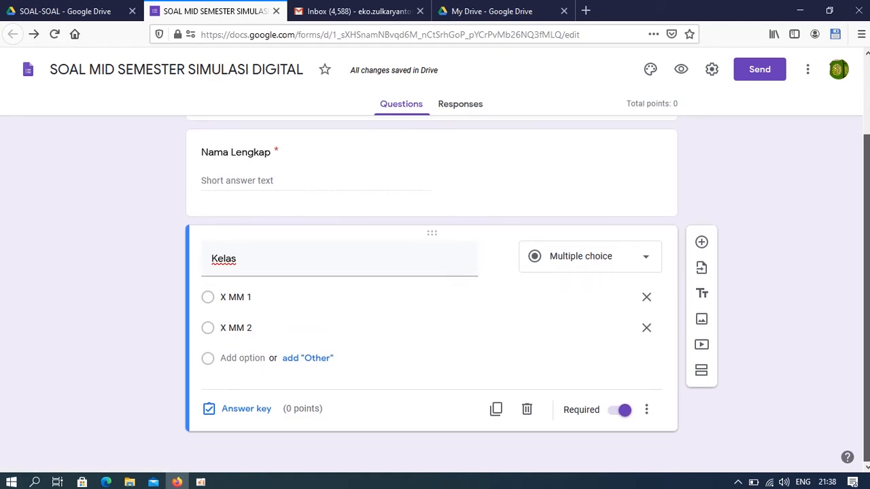
scroll(866, 340, "up", 2)
scroll(866, 340, "down", 2)
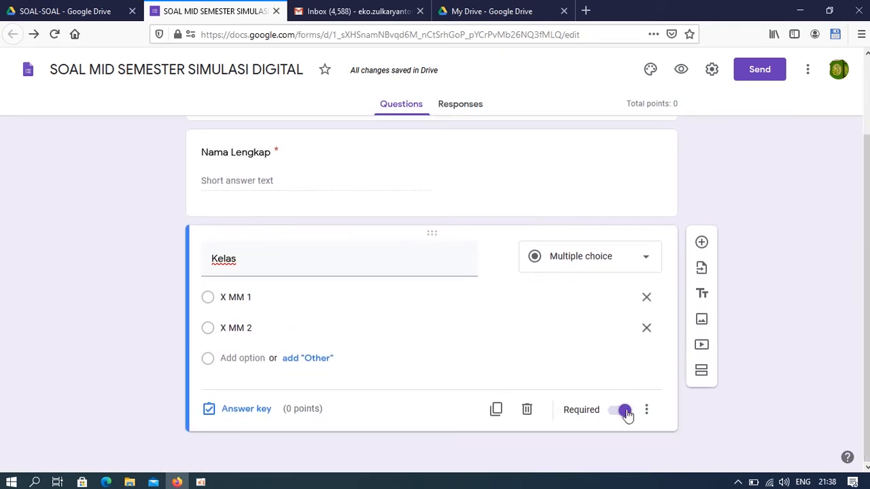
Add a new section after Kelas and title it Soal-Soal
left_click(702, 371)
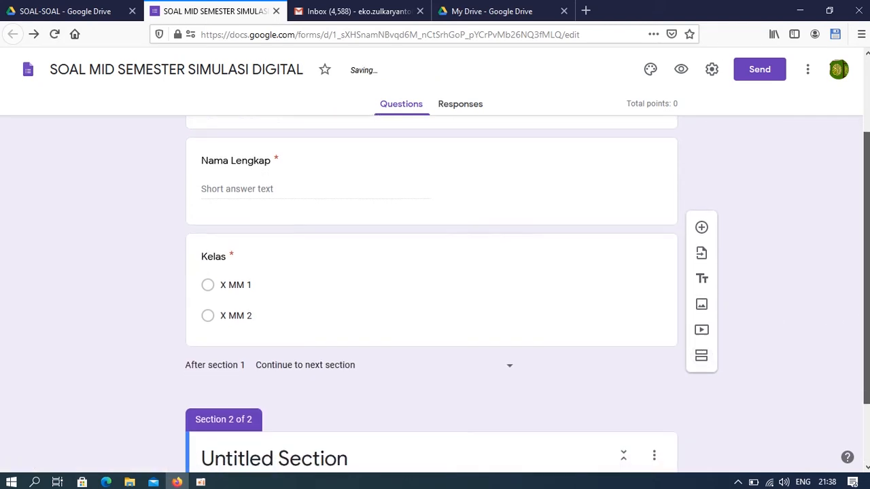
scroll(554, 417, "up", 1)
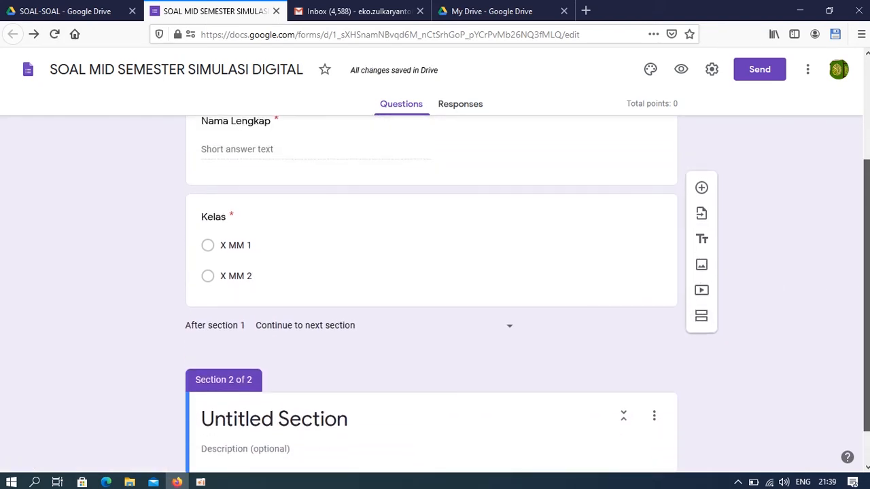
scroll(554, 417, "down", 1)
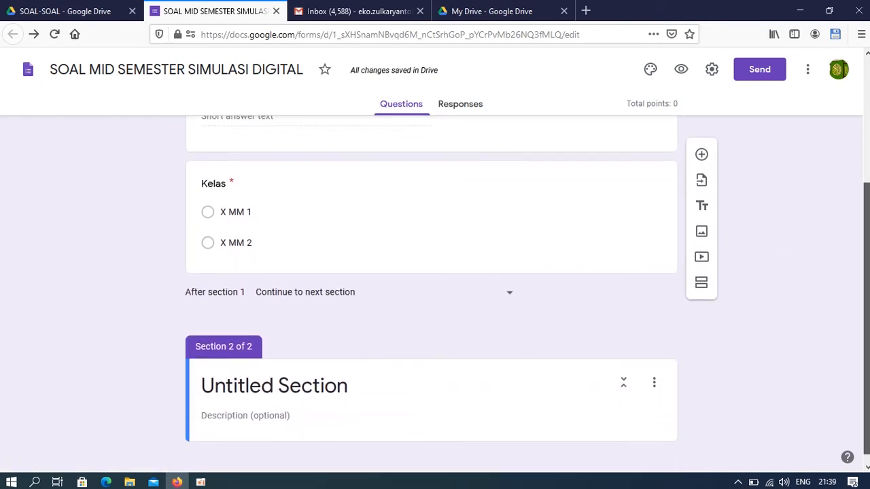
left_click(310, 414)
left_click(326, 382)
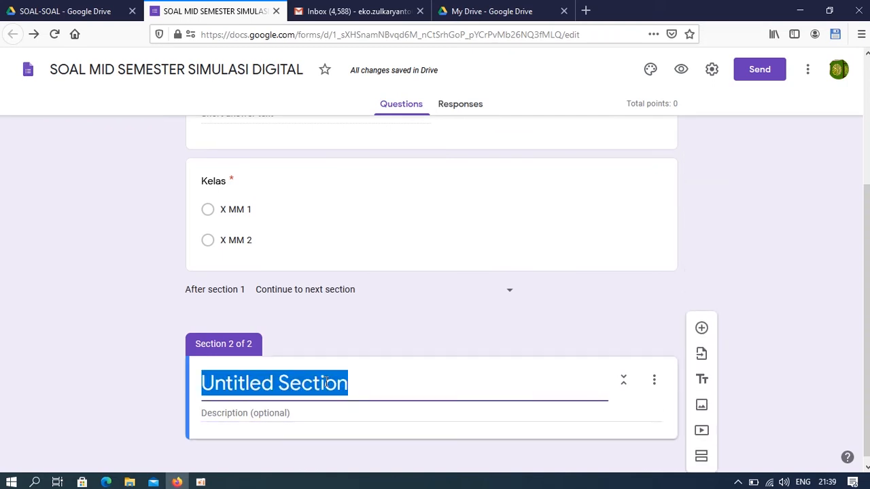
type("Soal")
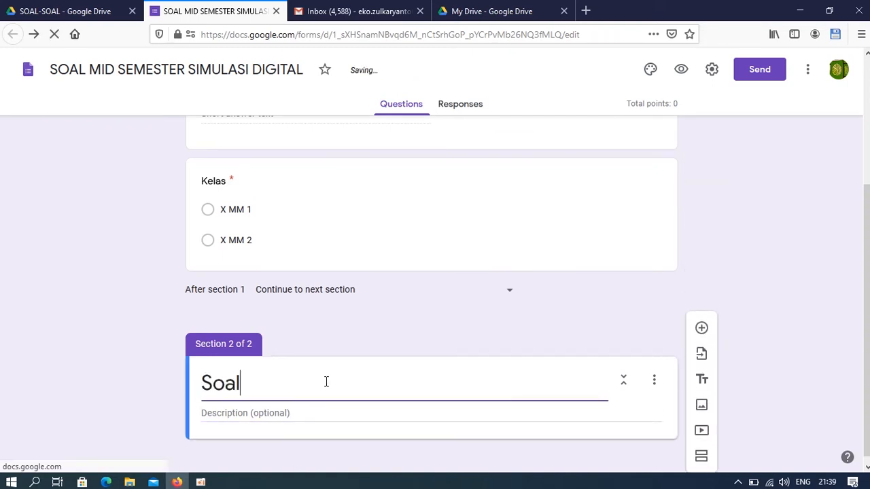
type("-Soal")
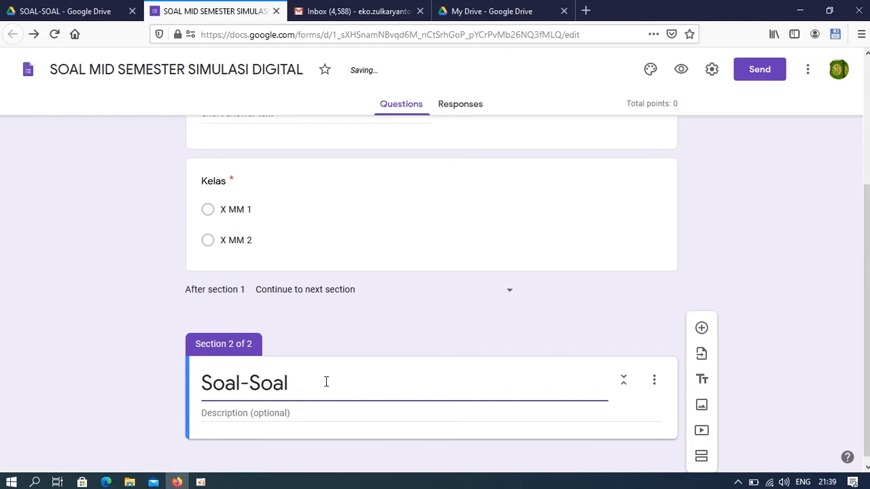
Describe the section as 'Pilihlah satu jawaban yang menurut Anda paling benar!'
left_click(282, 414)
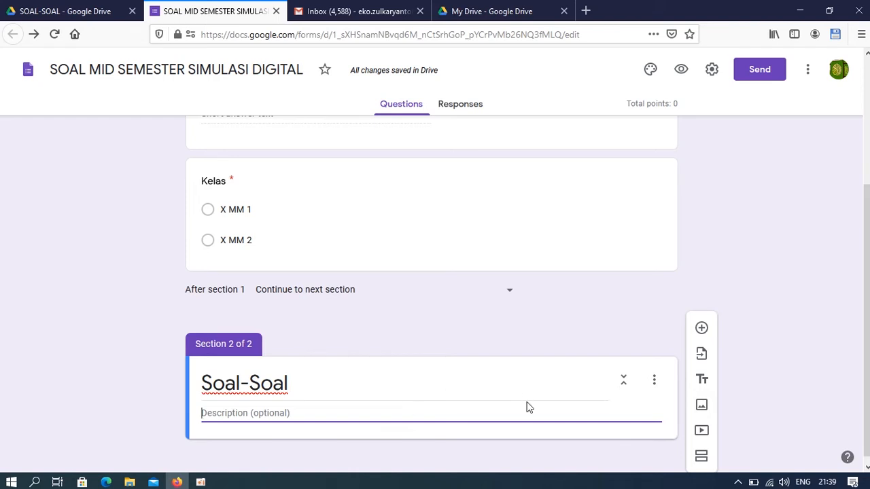
type("Pilihlah satu")
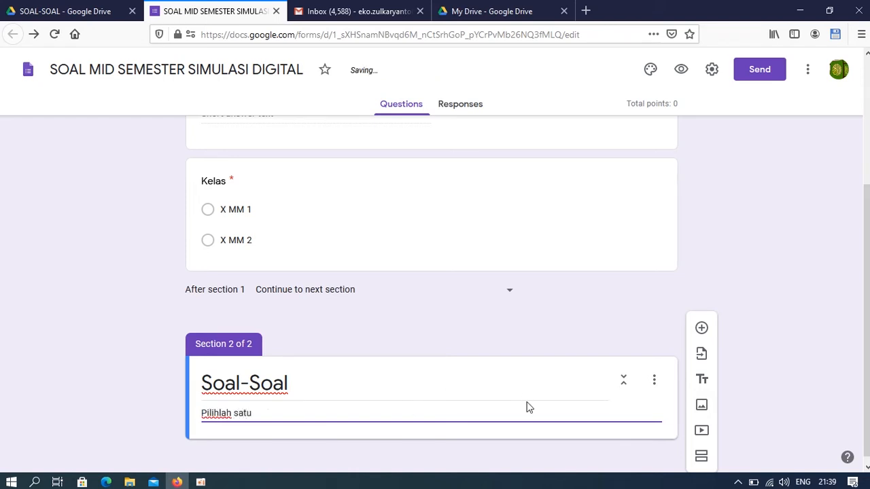
type(" jawaban yang ")
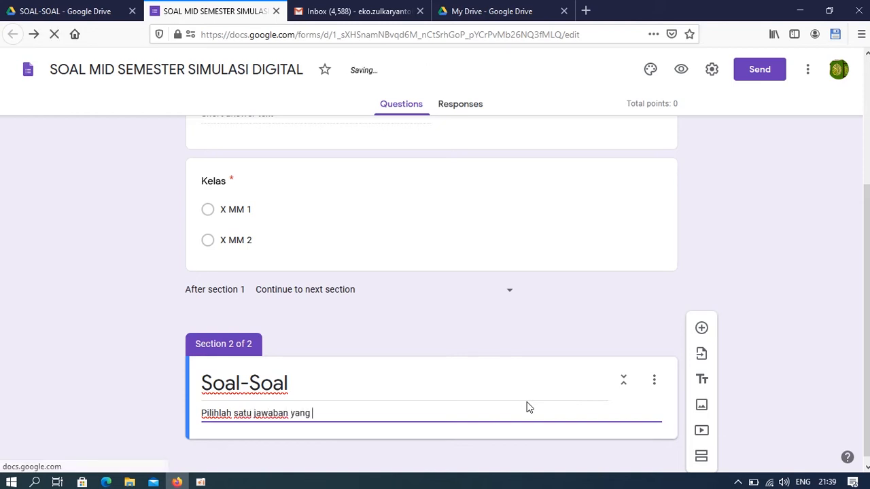
type("menu")
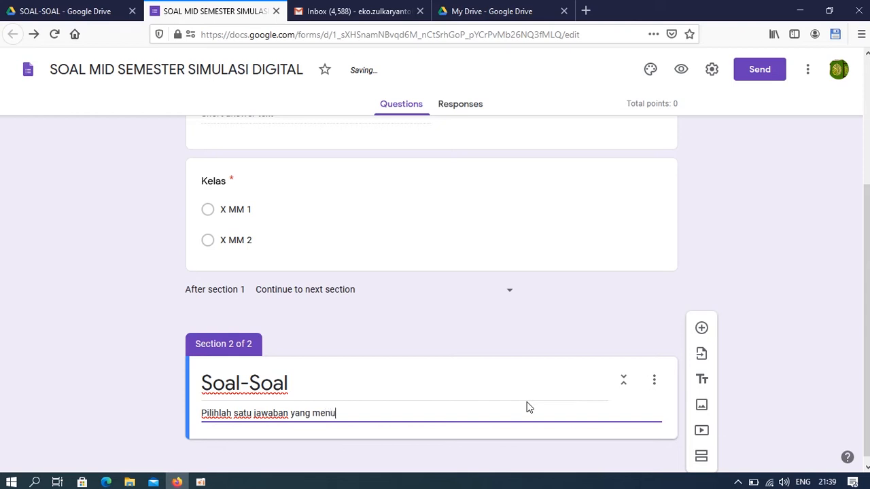
type("rut Anda pa")
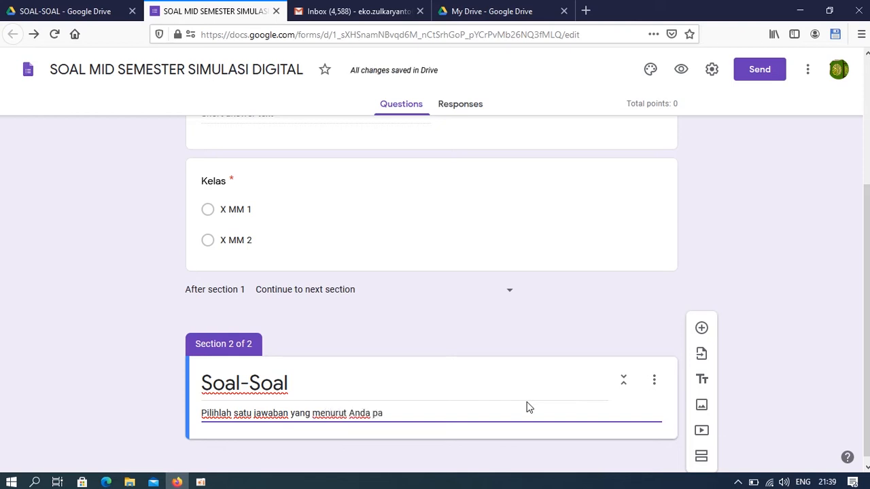
type("ling benar!")
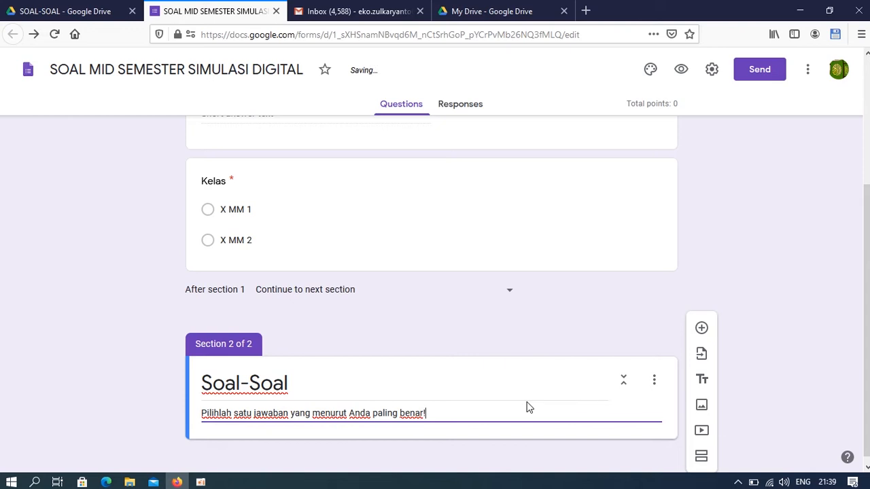
left_click(557, 435)
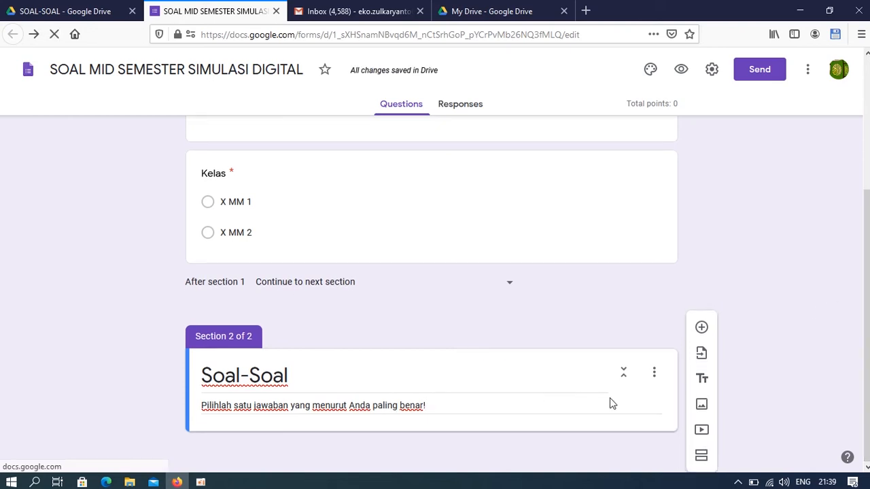
Add a new question asking which software is the number-processing (pengolah angka) program
left_click(702, 329)
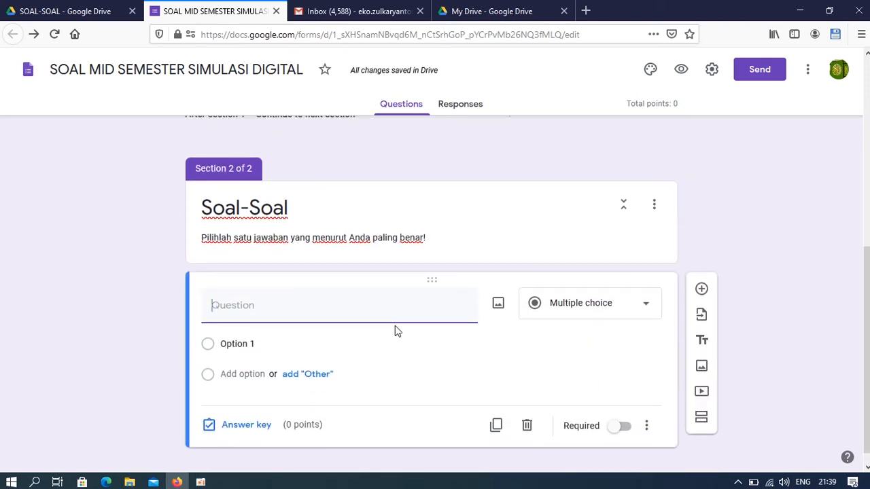
type("Ber")
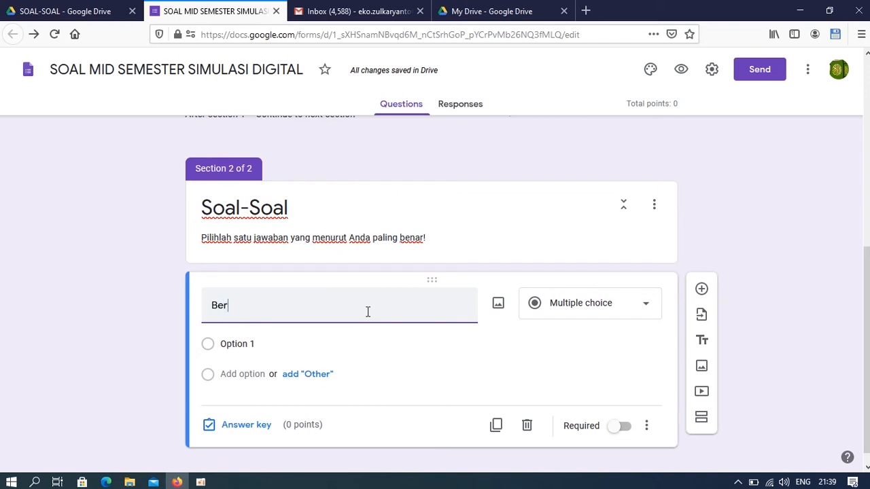
type("ikut ini ya")
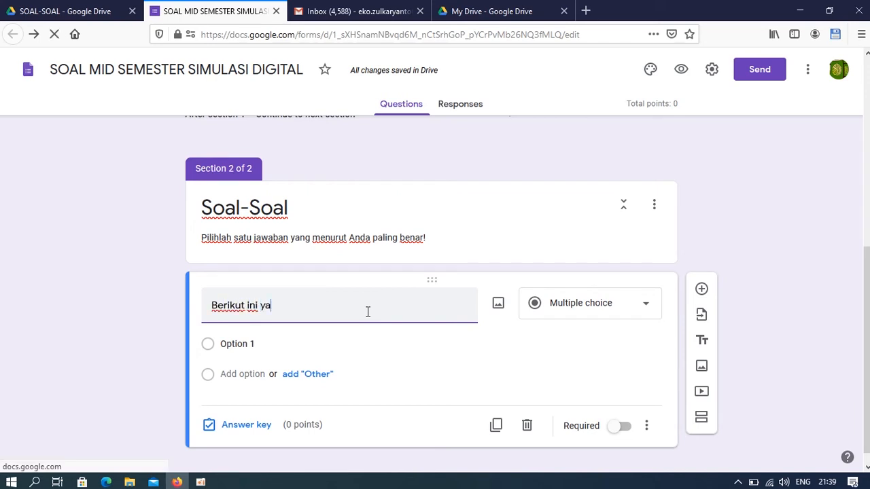
type("ng merupakan ")
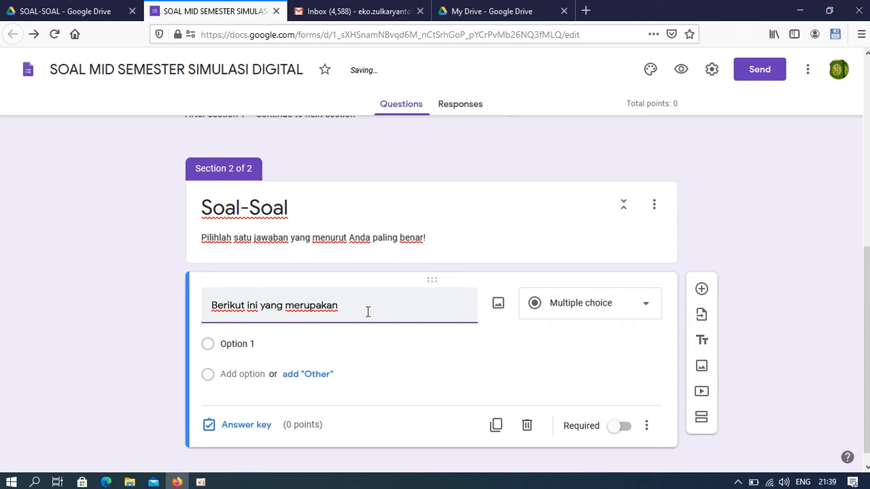
type("pernagkat")
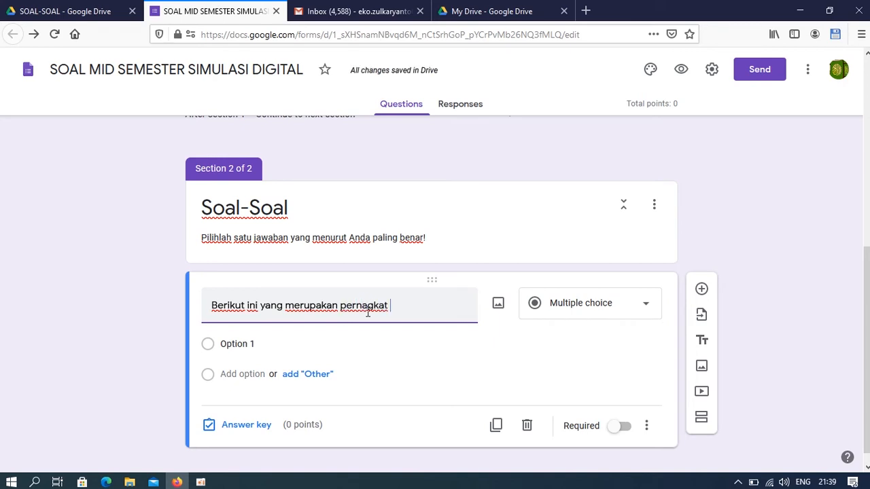
key("BackSpace")
key("BackSpace")
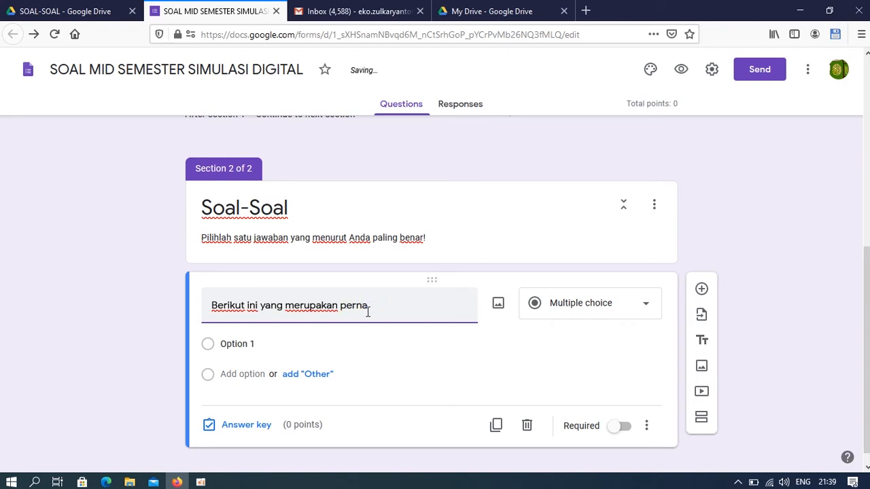
type("angkat lunak pengolah")
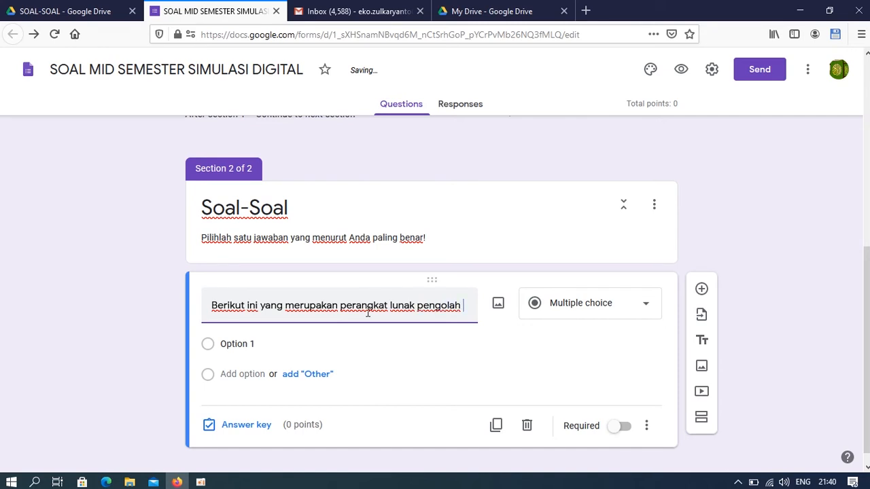
type("ang")
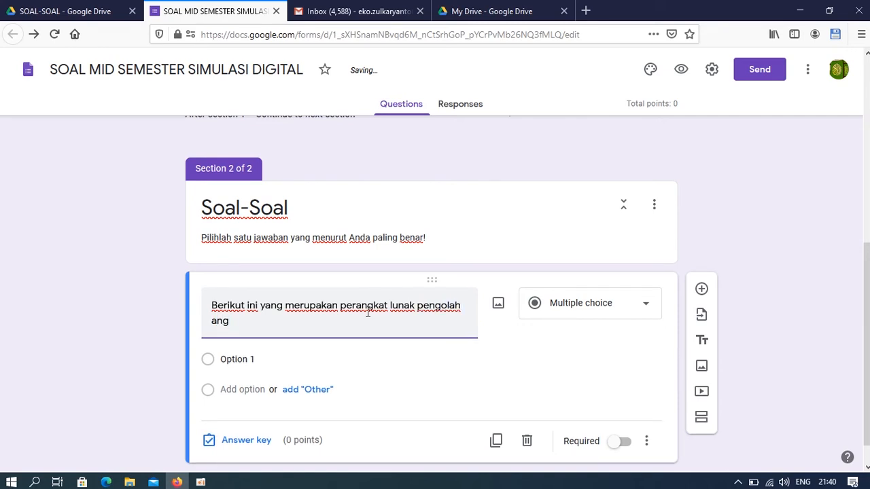
type("ka adalah ...")
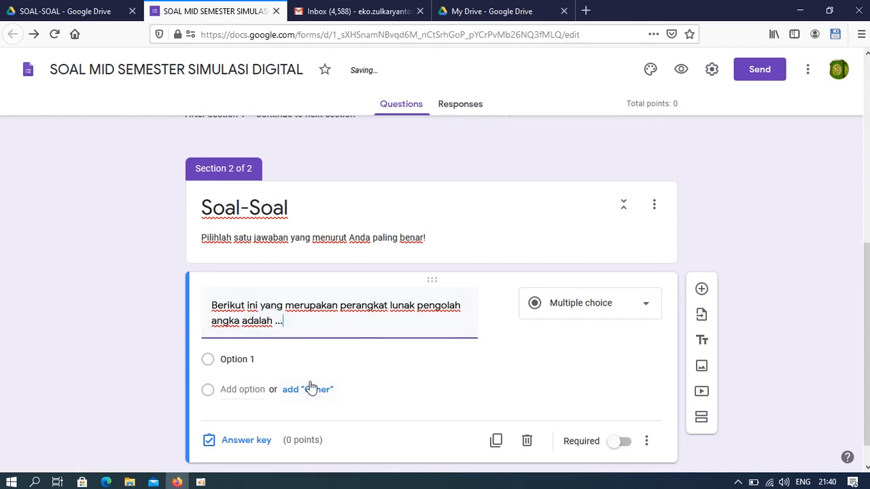
Fill in the choices Microsoft Word, Notepad, Microsoft Paint and Microsoft Excel
left_click(270, 354)
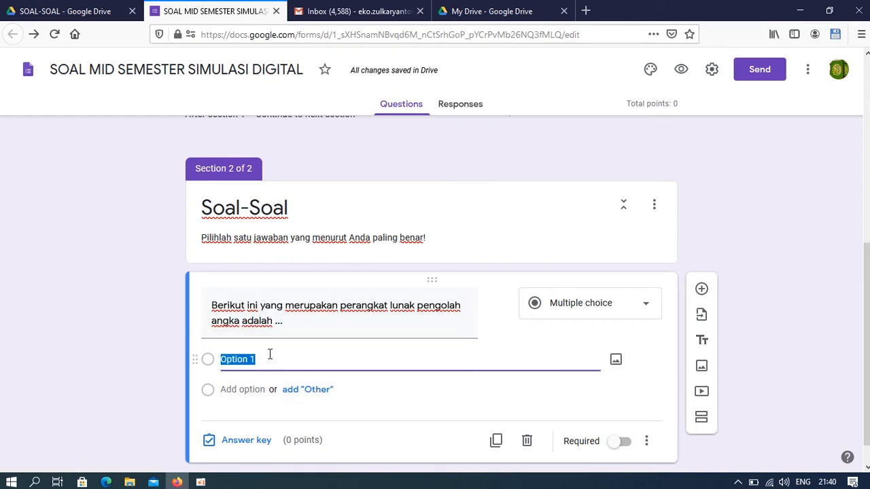
type("Microsoft Word")
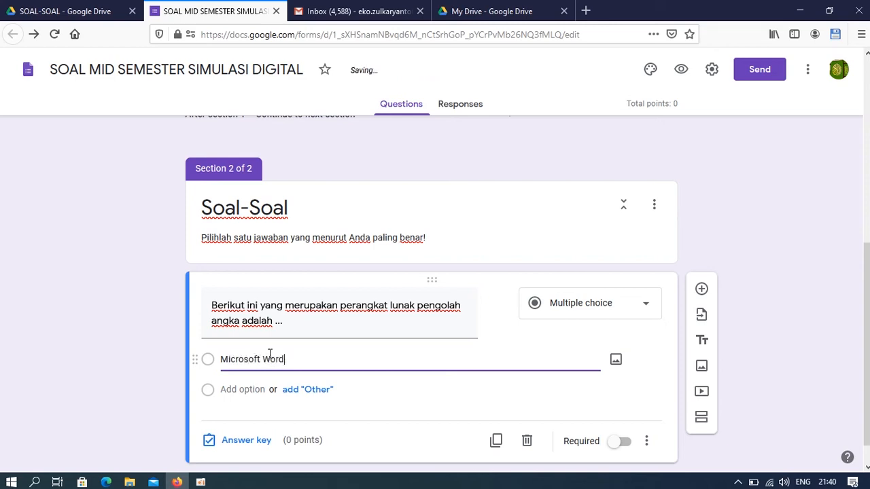
left_click(252, 391)
type("No")
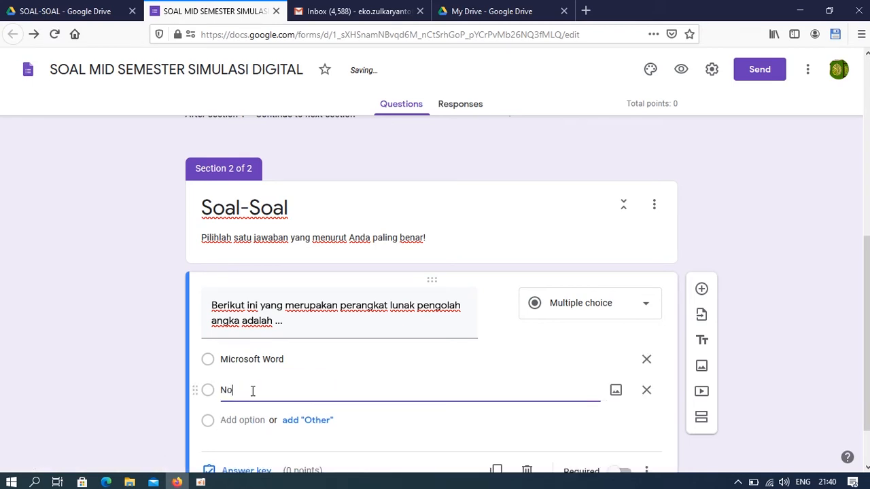
type("tepad")
left_click(248, 420)
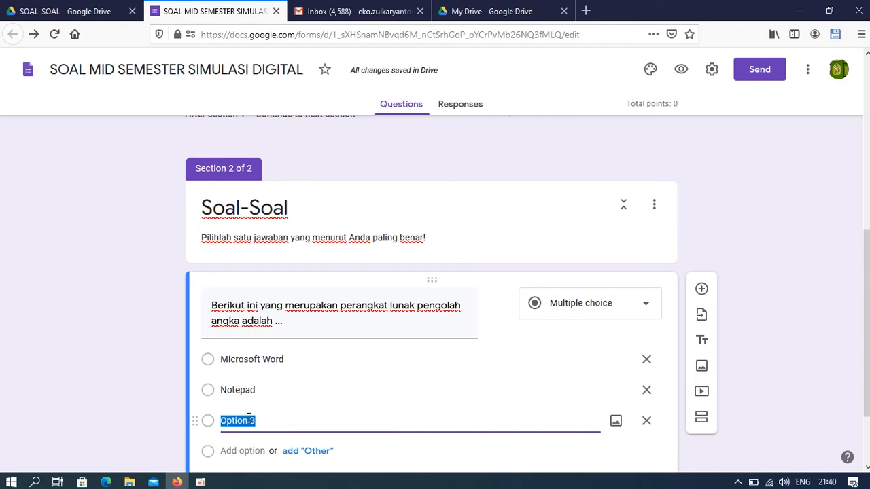
type("Microsoft Paint")
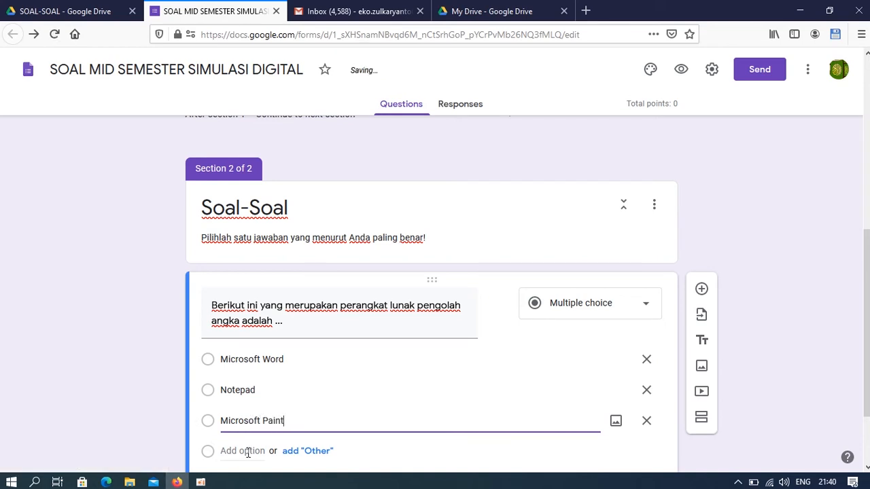
left_click(248, 452)
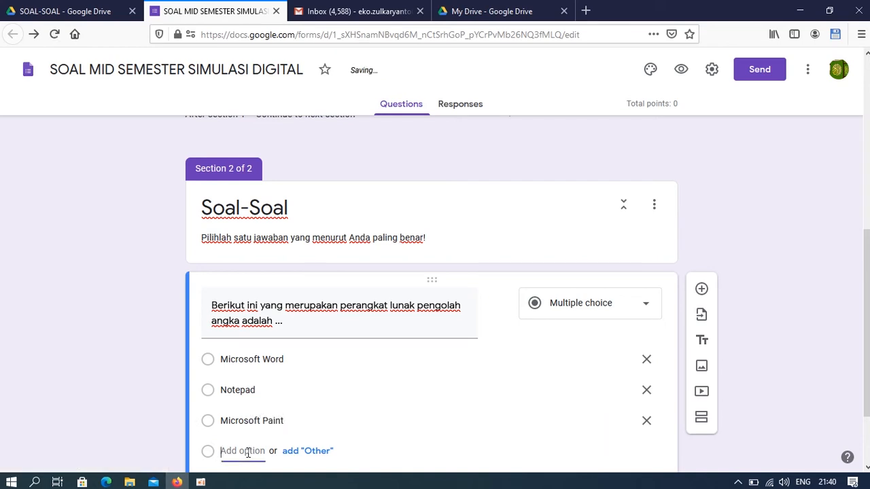
type("Microsof")
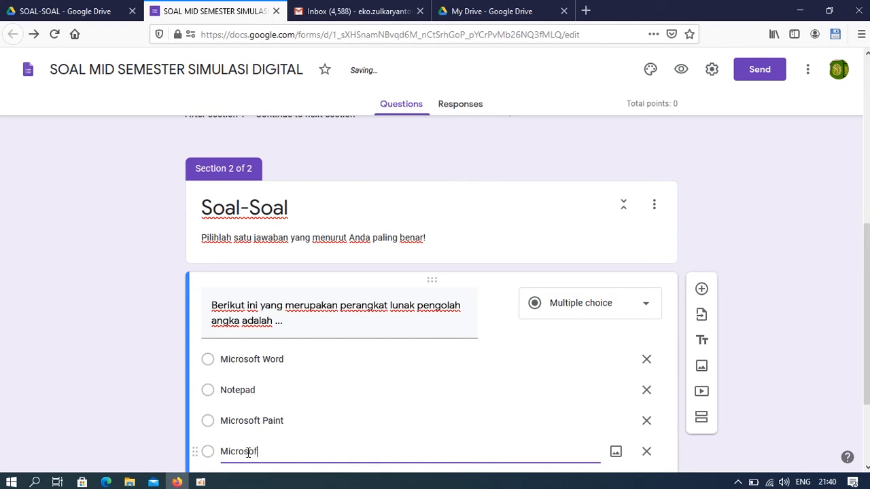
type("t Excel")
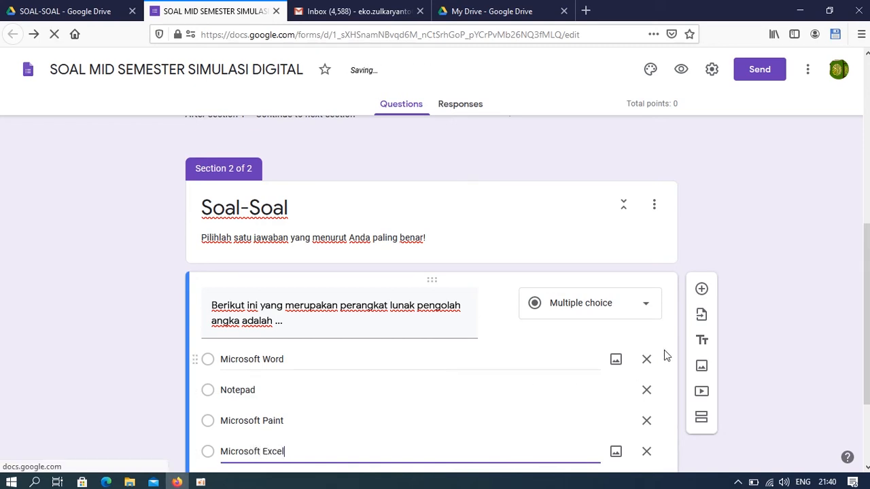
left_click(795, 337)
left_click_drag(867, 314, 867, 378)
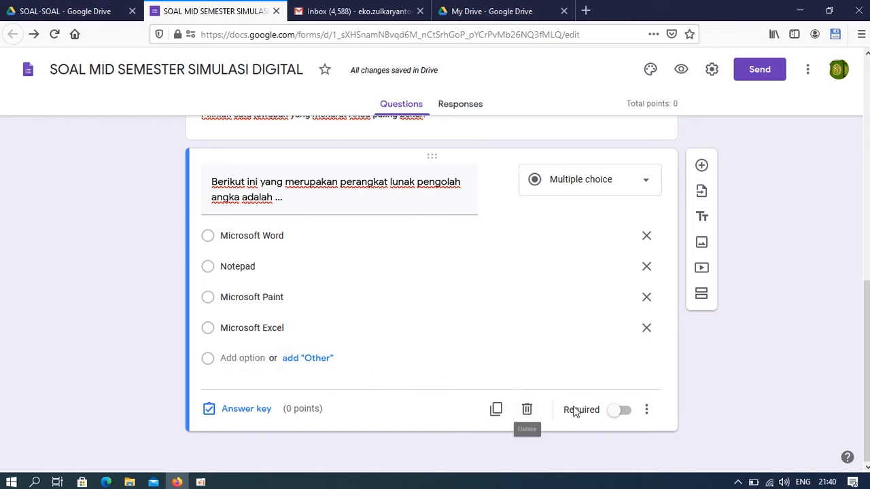
Make the spreadsheet question required and key Microsoft Excel as correct for 10 points
left_click(618, 411)
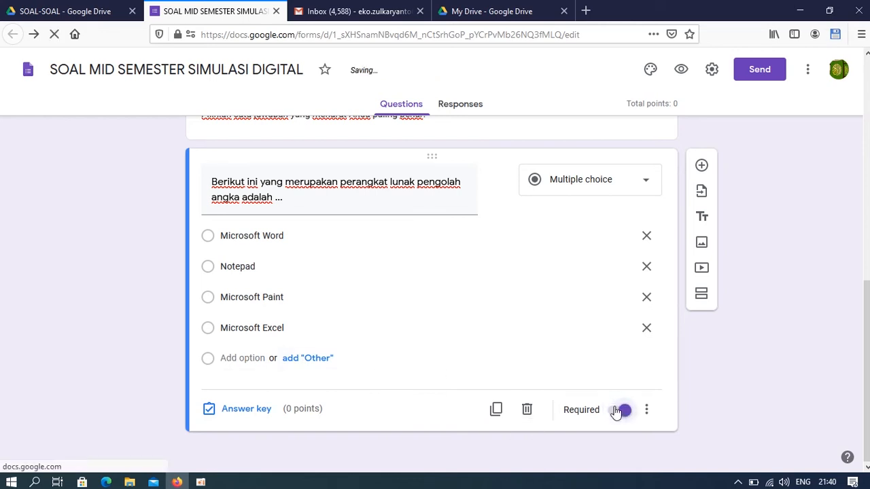
left_click(256, 414)
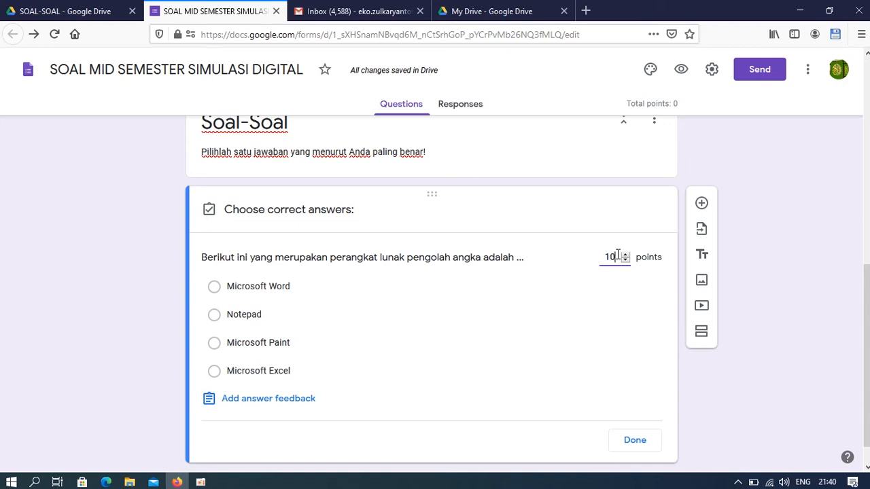
left_click(652, 275)
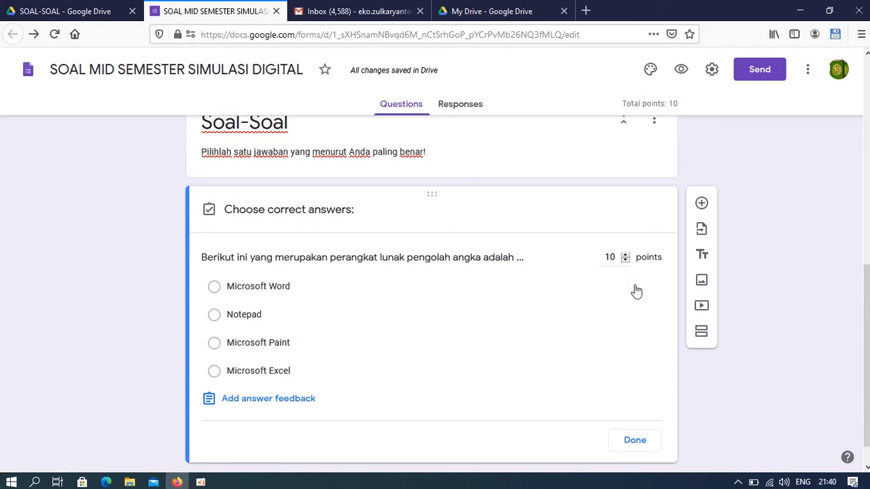
left_click(260, 373)
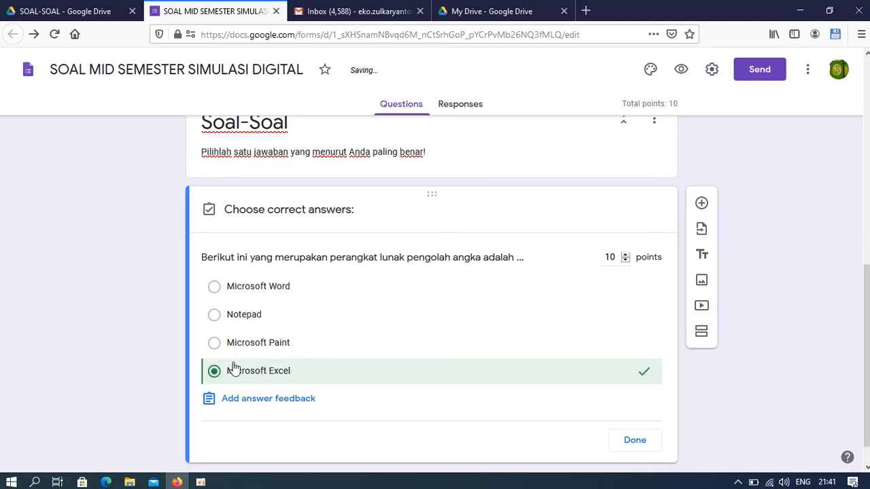
left_click(631, 444)
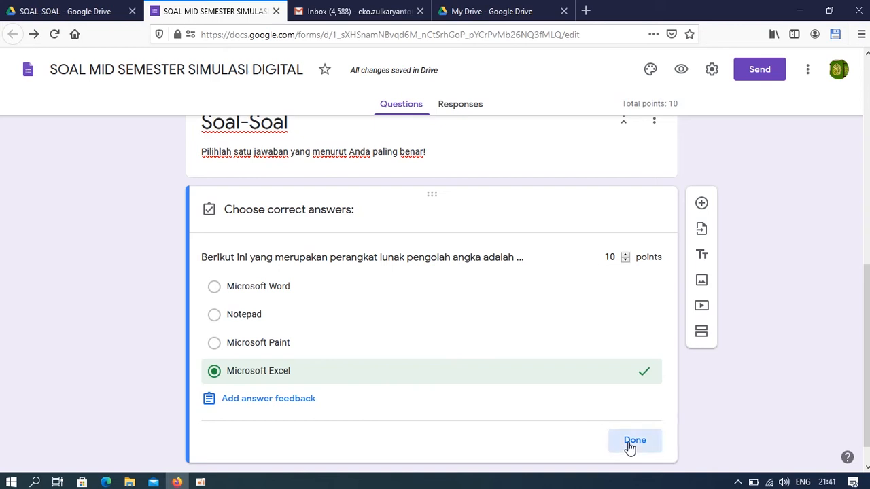
left_click_drag(867, 327, 867, 344)
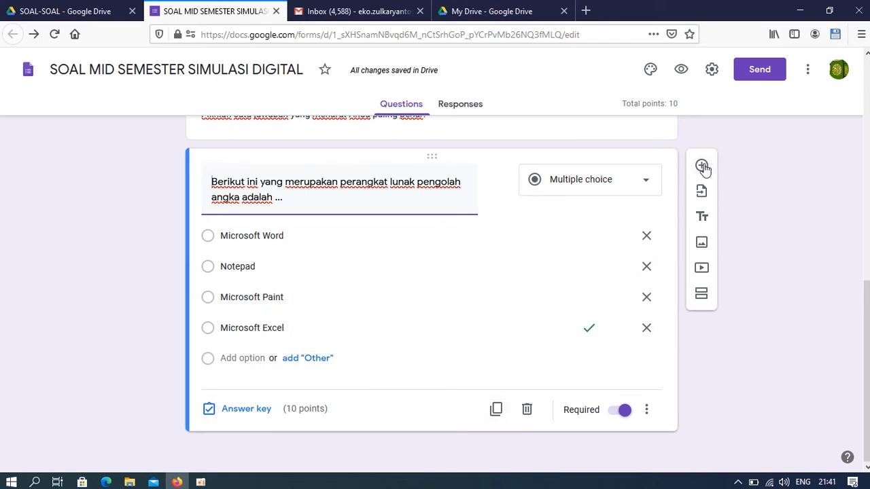
Duplicate the question and change 'angka' to 'kata' in the copy's title
left_click(499, 409)
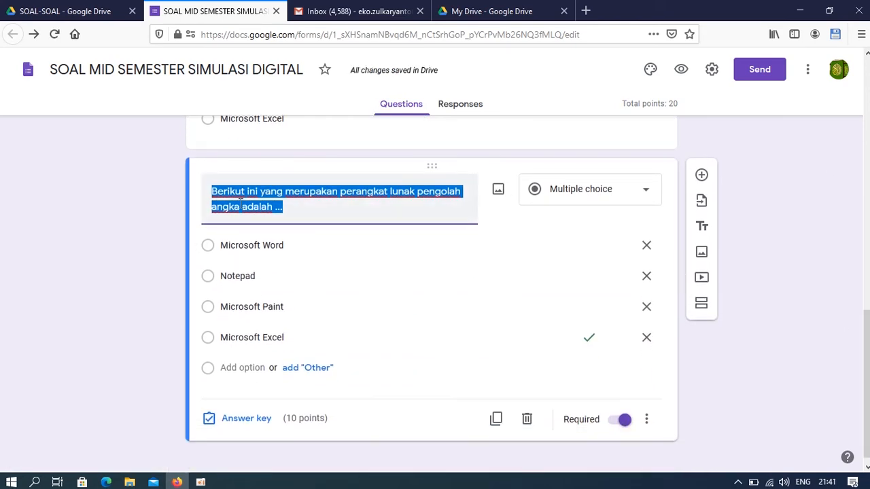
left_click(239, 206)
left_click_drag(238, 207, 210, 208)
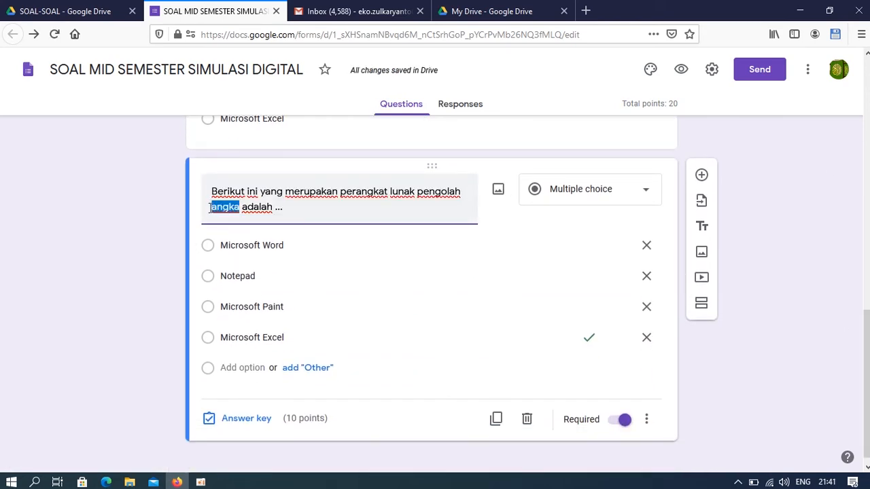
type("kata")
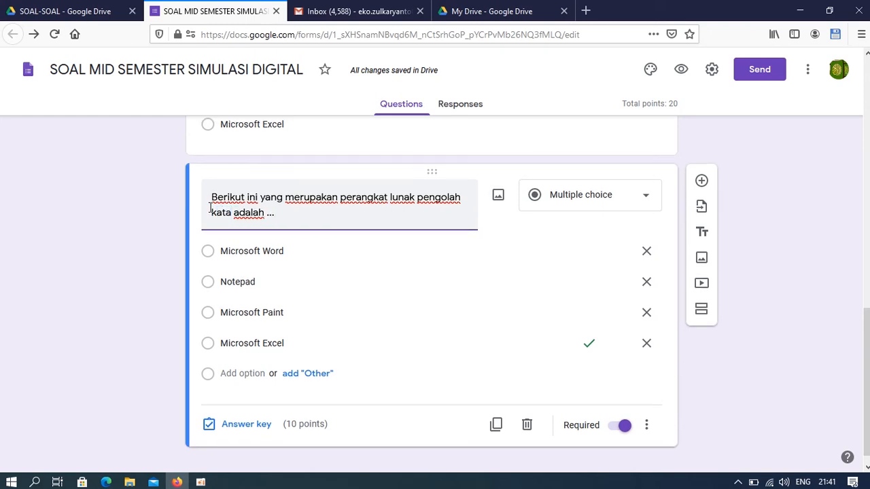
left_click(415, 344)
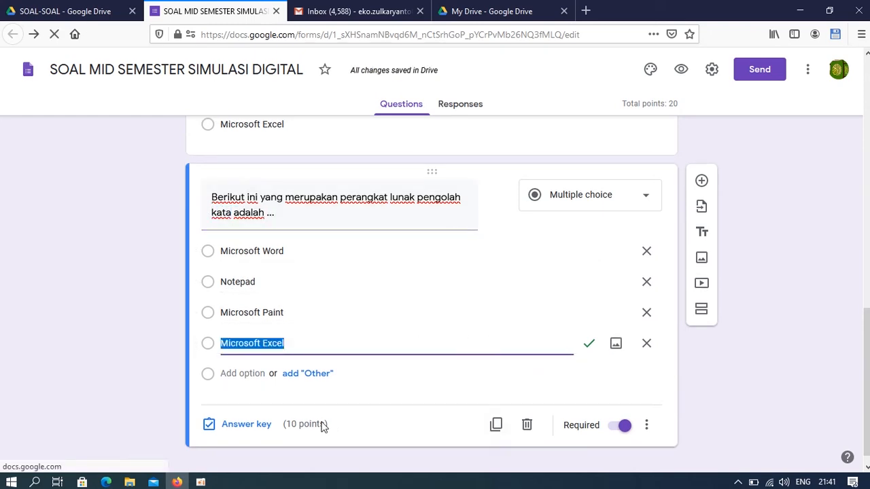
Set the copy's correct answer to Microsoft Word instead of Microsoft Excel
left_click(265, 427)
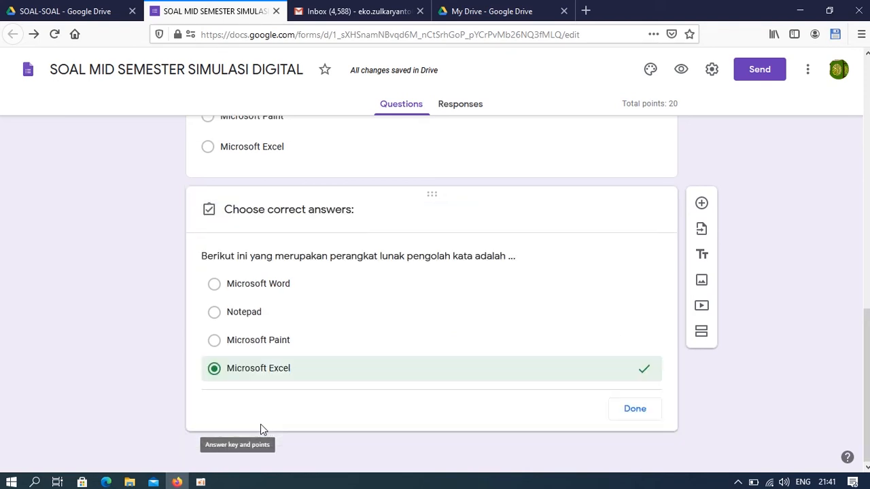
left_click(286, 291)
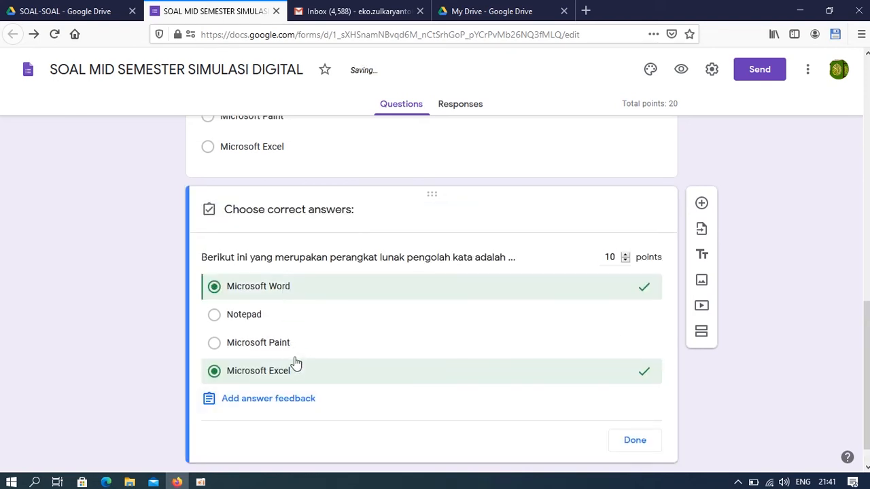
left_click(294, 374)
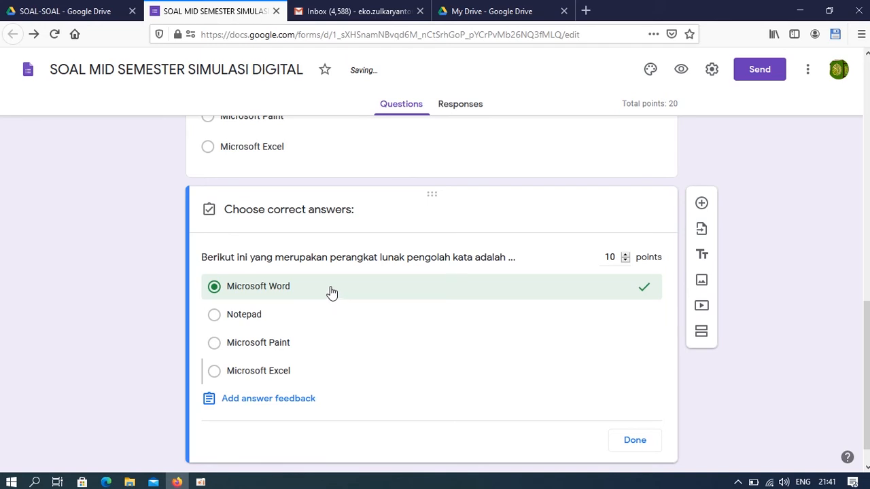
left_click(634, 440)
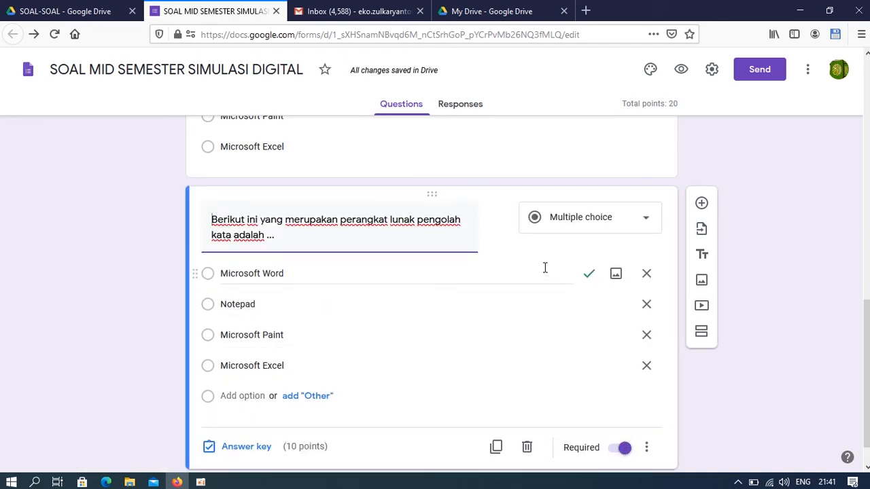
scroll(867, 323, "down", 1)
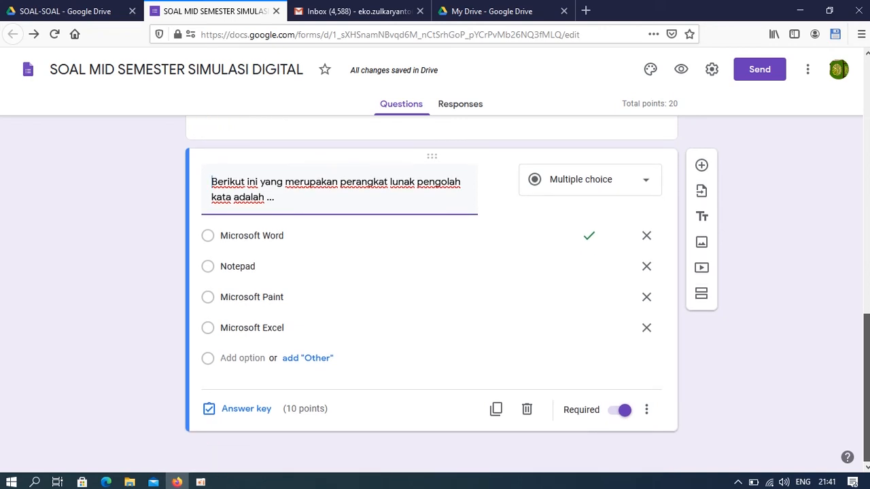
mouse_move(867, 391)
left_mouse_down()
mouse_move(867, 350)
mouse_move(868, 392)
left_mouse_up()
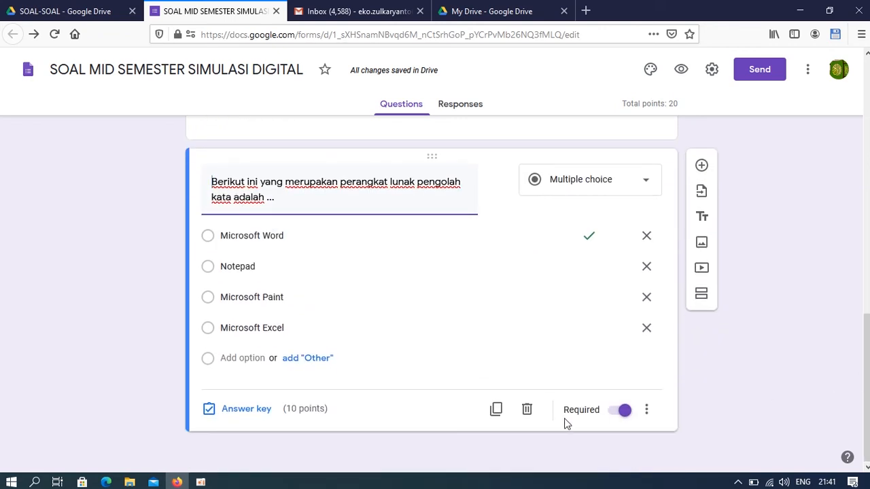
Duplicate the question again, retitling it to ask about software 'untuk membuat slide presentasi'
left_click(496, 409)
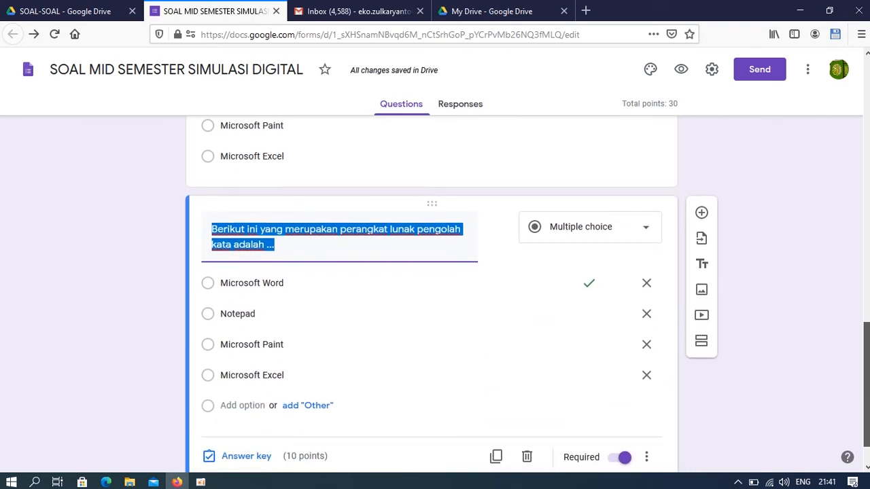
left_click(421, 231)
left_click(415, 232)
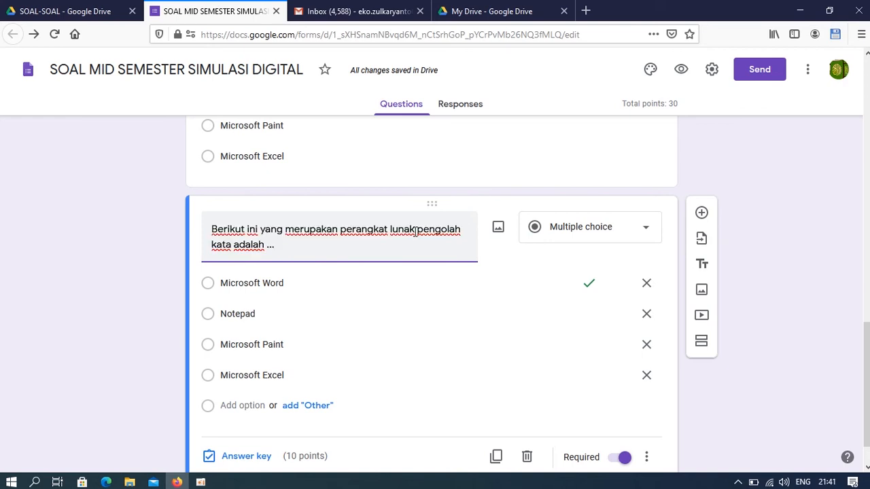
left_click_drag(417, 232, 235, 246)
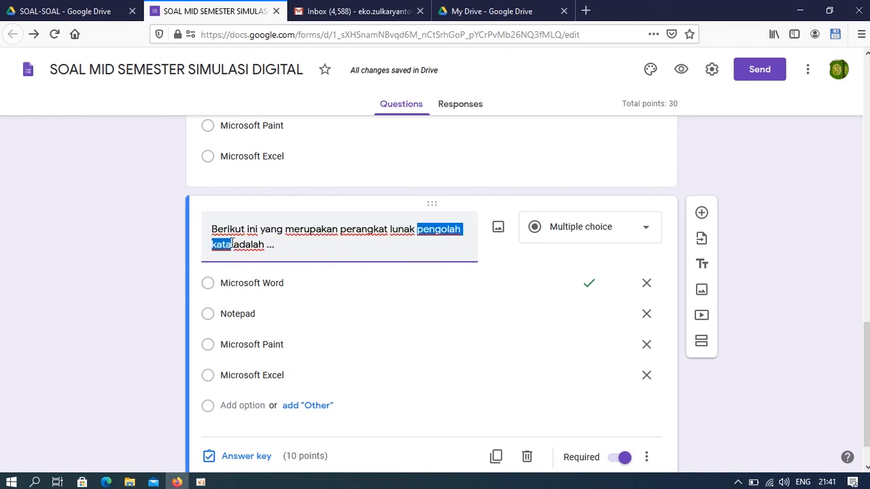
type("sist")
key("BackSpace")
key("BackSpace")
key("BackSpace")
key("BackSpace")
type("u")
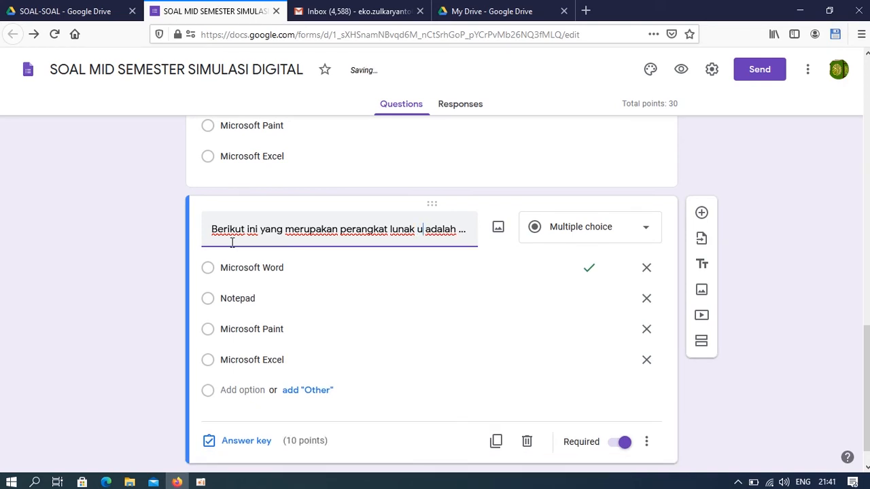
type("ntuk membuat ")
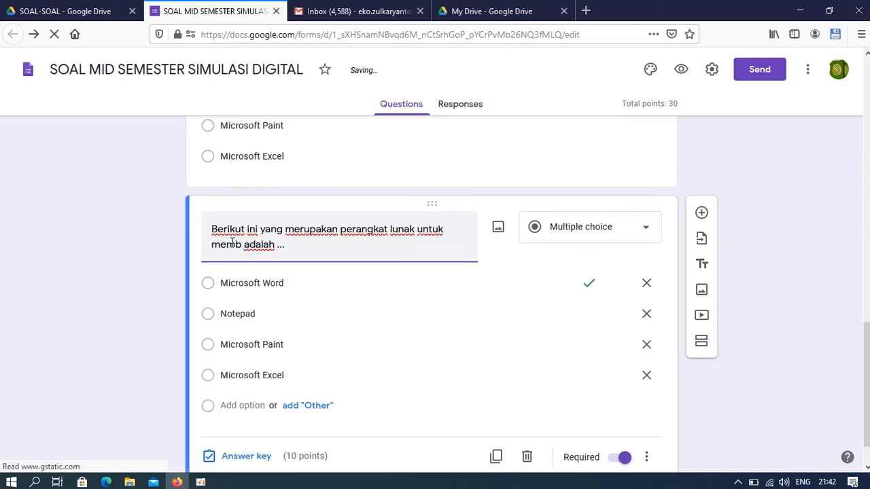
type("slide presen")
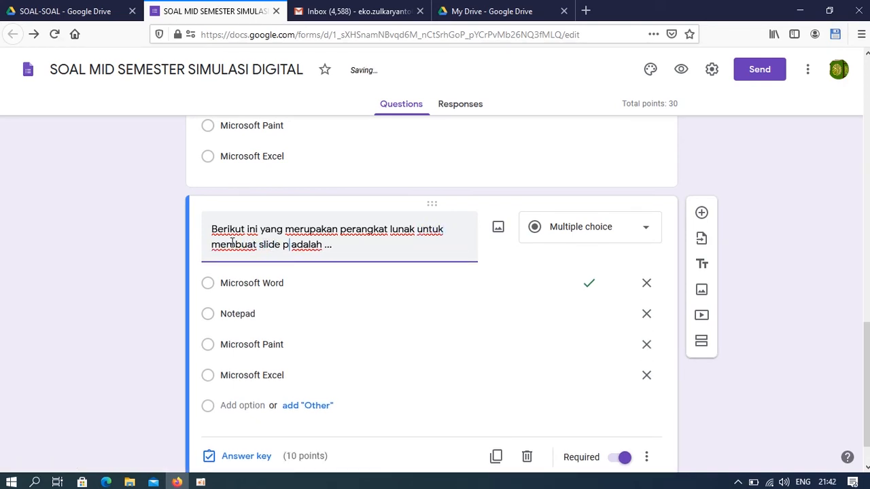
type("tasi")
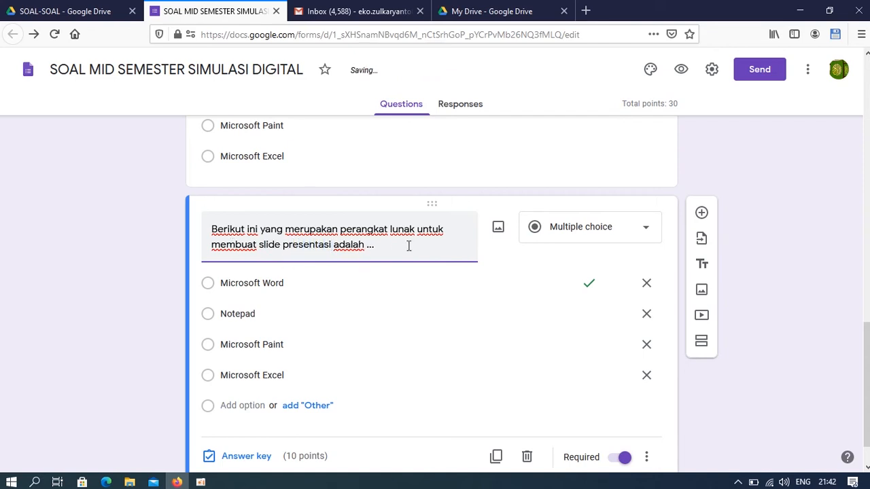
Change the Notepad choice to Microsoft PowerPoint and Microsoft Paint to Microsoft Access
left_click(270, 318)
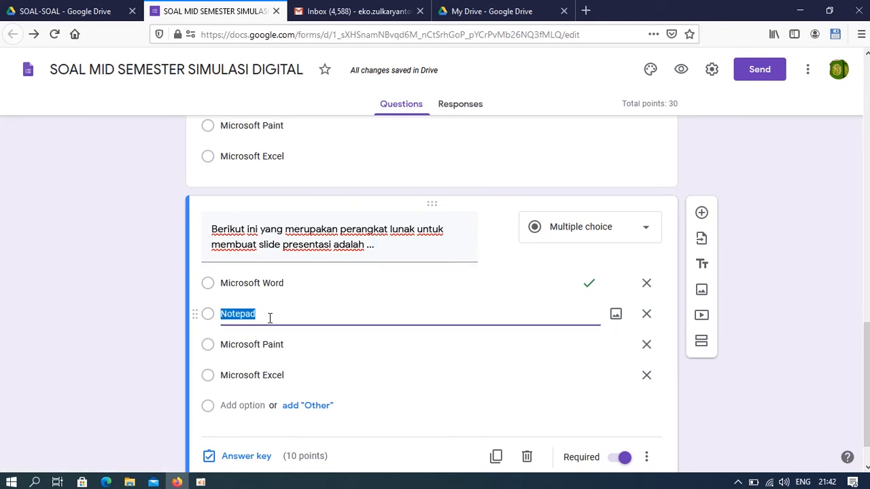
type("Microsoft")
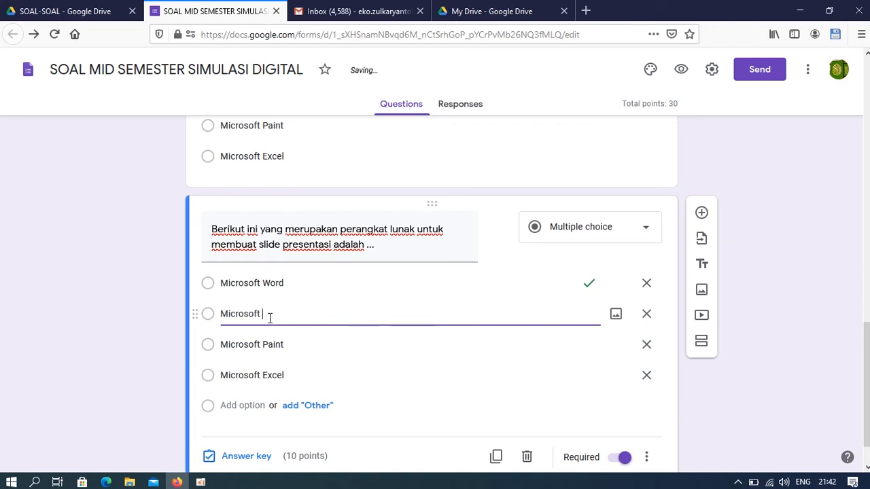
type(" POWE")
key("BackSpace")
key("BackSpace")
type("werPoint")
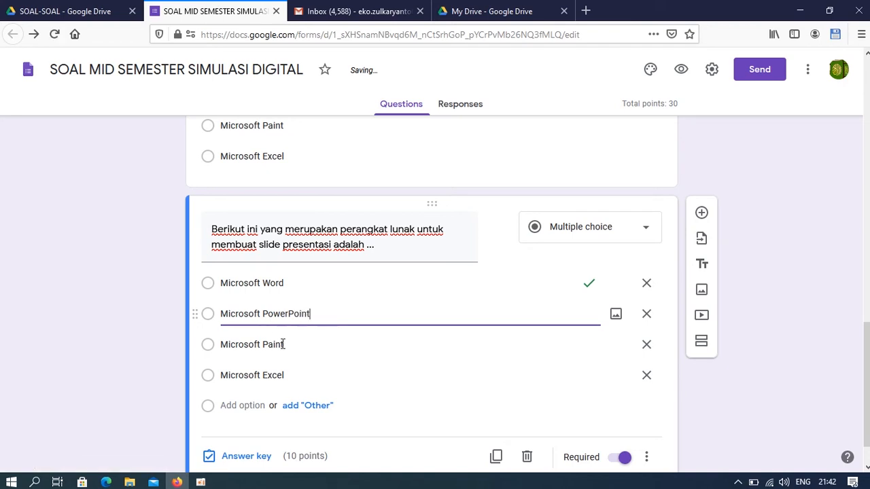
left_click(283, 344)
left_click(290, 345)
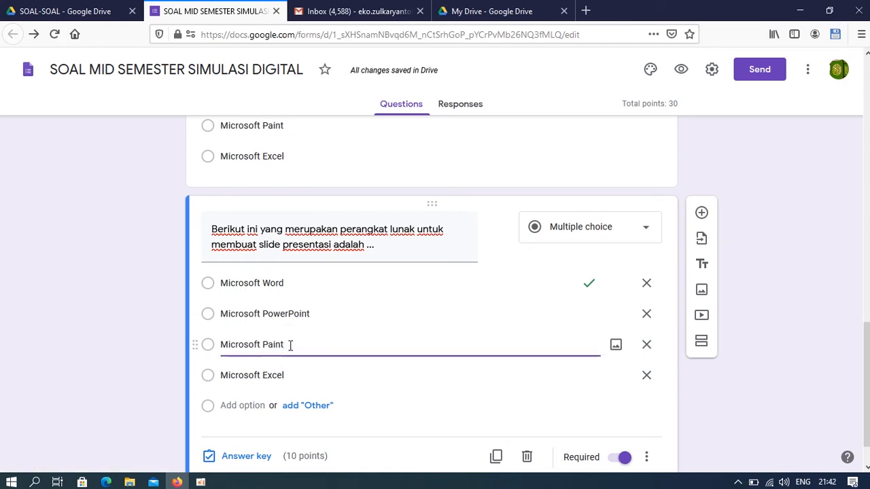
key("BackSpace")
key("BackSpace")
key("BackSpace")
key("BackSpace")
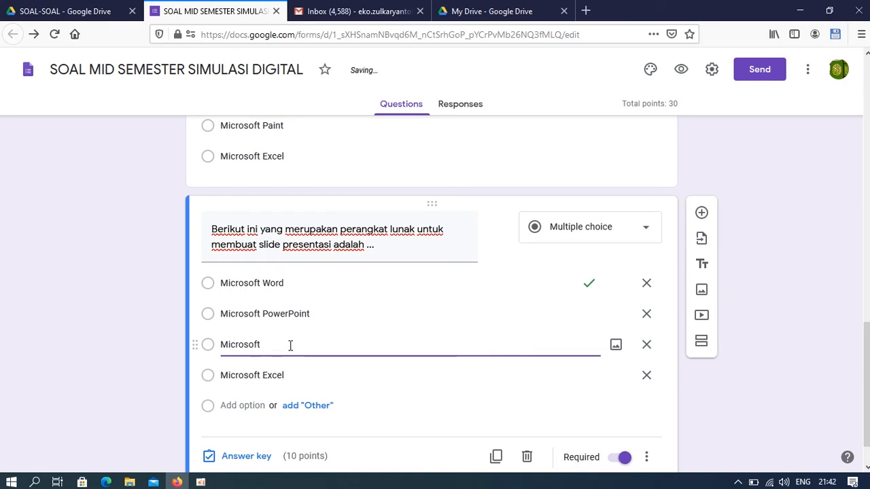
type("Access")
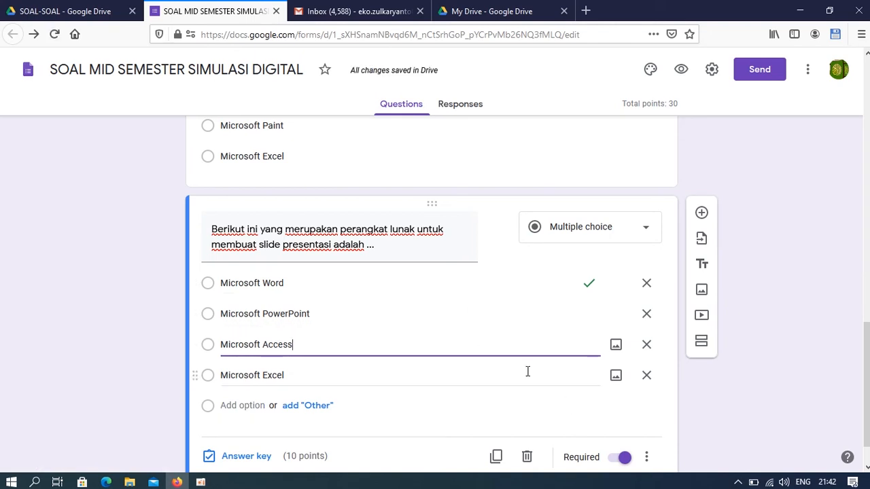
Set Microsoft PowerPoint as the correct answer in place of Microsoft Word
scroll(371, 424, "down", 1)
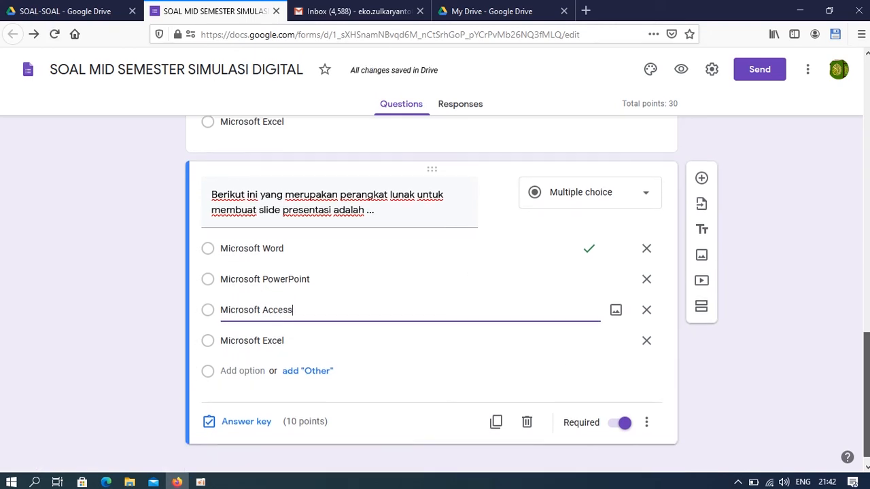
left_click(247, 420)
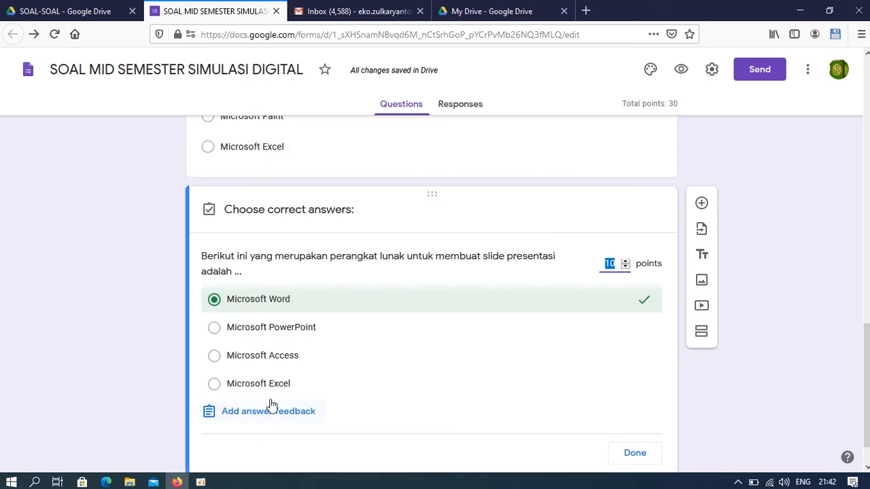
left_click(265, 303)
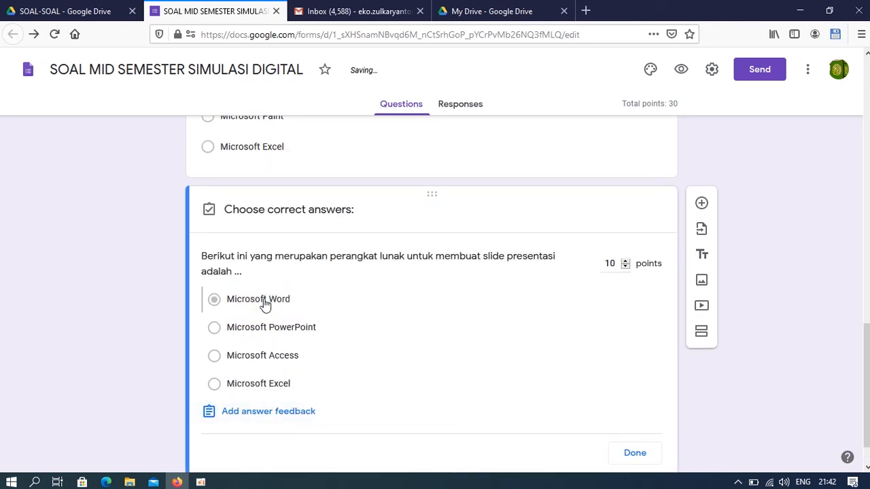
left_click(279, 331)
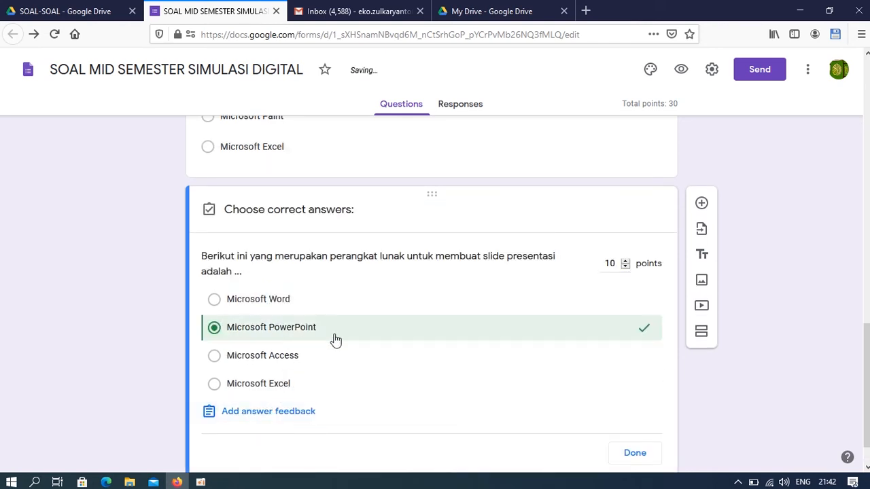
left_click(634, 454)
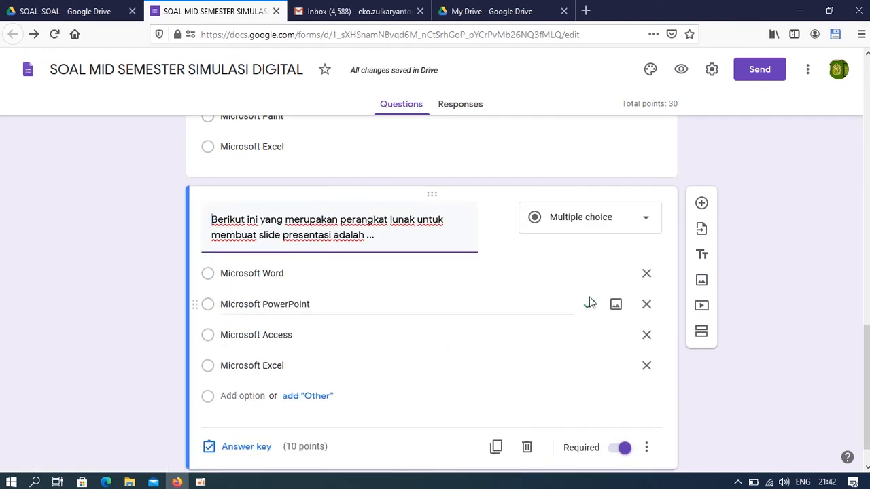
left_click(564, 325)
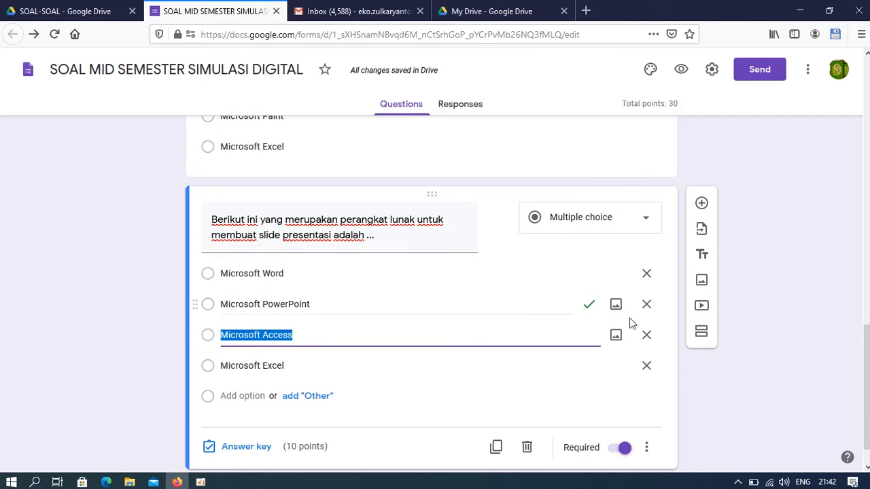
left_click(732, 384)
scroll(431, 295, "up", 1)
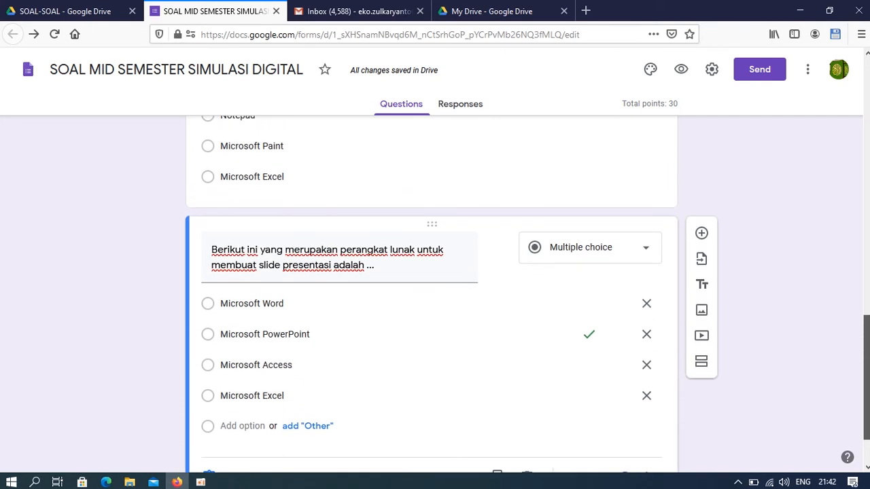
scroll(432, 295, "up", 6)
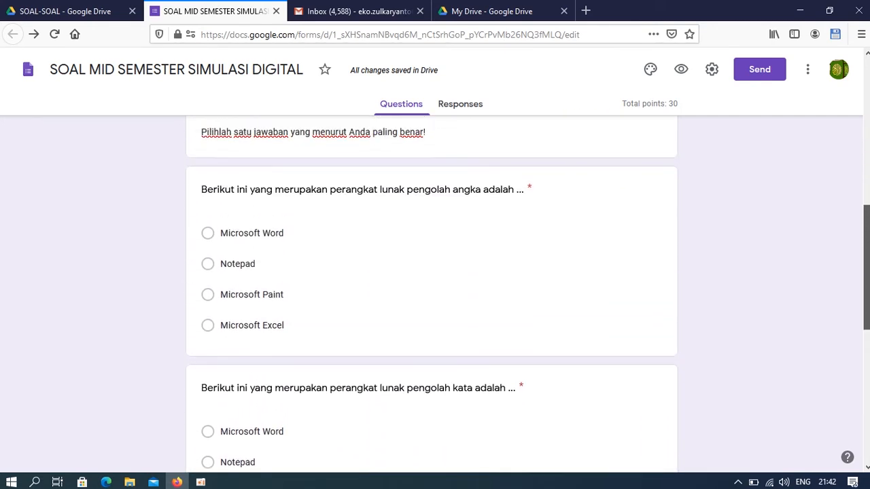
left_click_drag(868, 240, 869, 404)
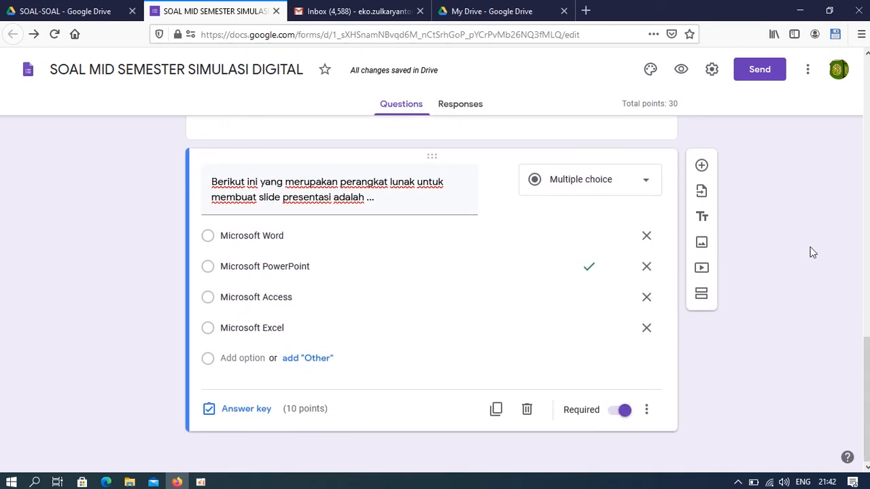
Limit to one response, show a progress bar, shuffle questions, confirm with 'Terima kasih, Jawaban telah tersimpan.'
left_click(712, 71)
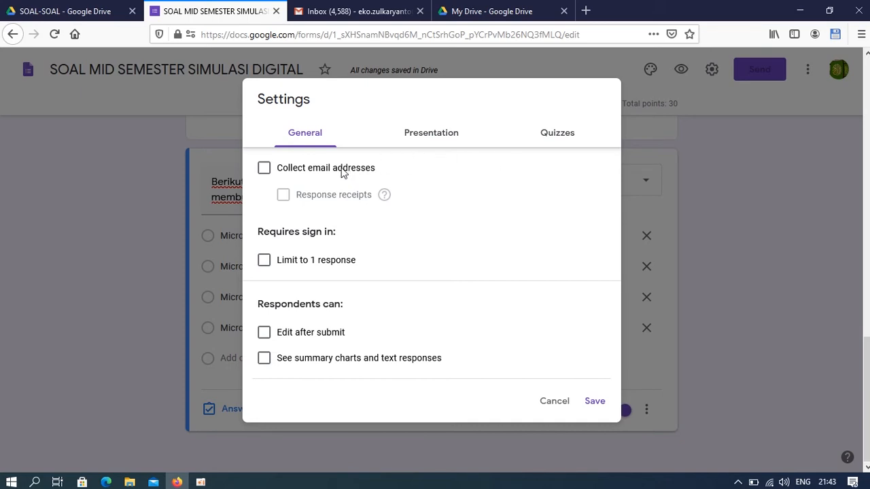
left_click(265, 261)
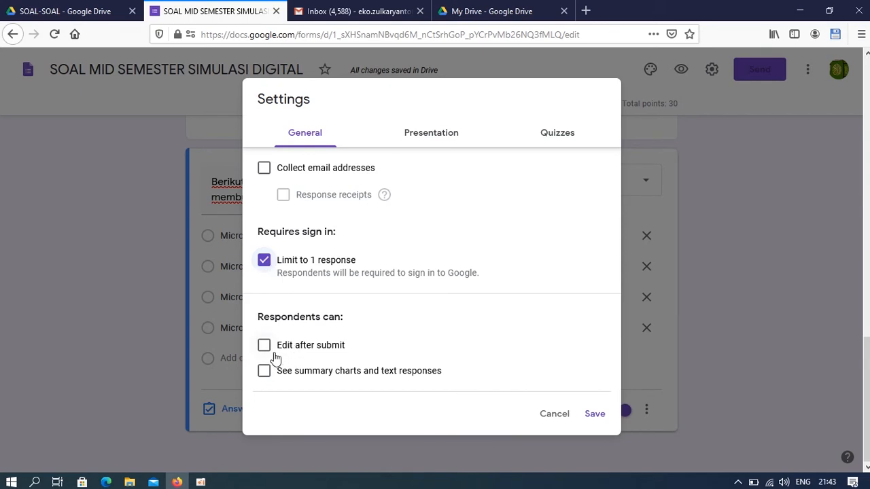
left_click(443, 136)
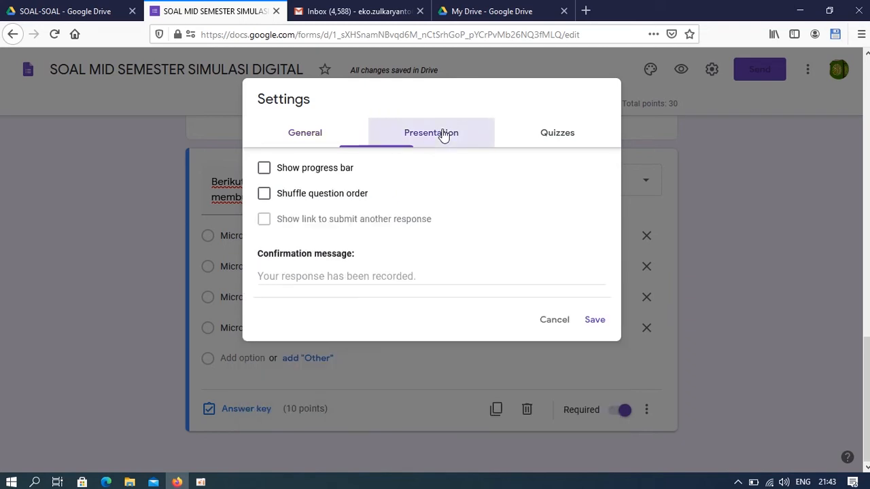
left_click(338, 170)
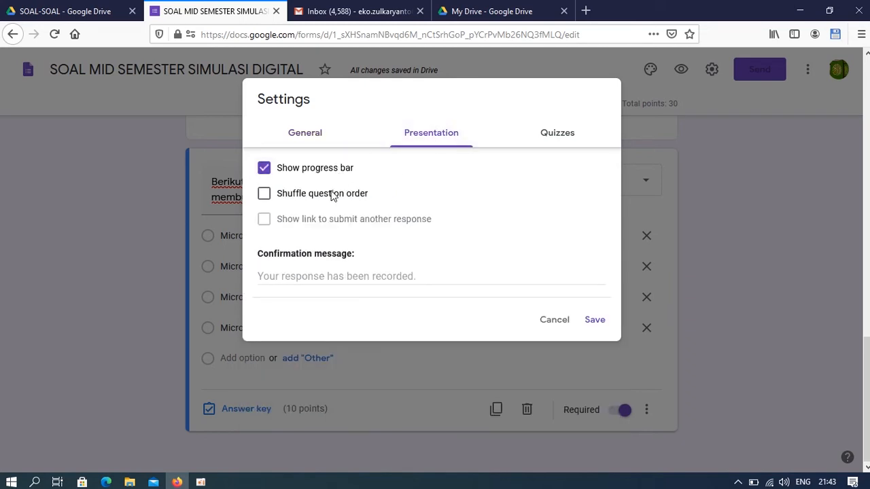
left_click(296, 198)
left_click(308, 276)
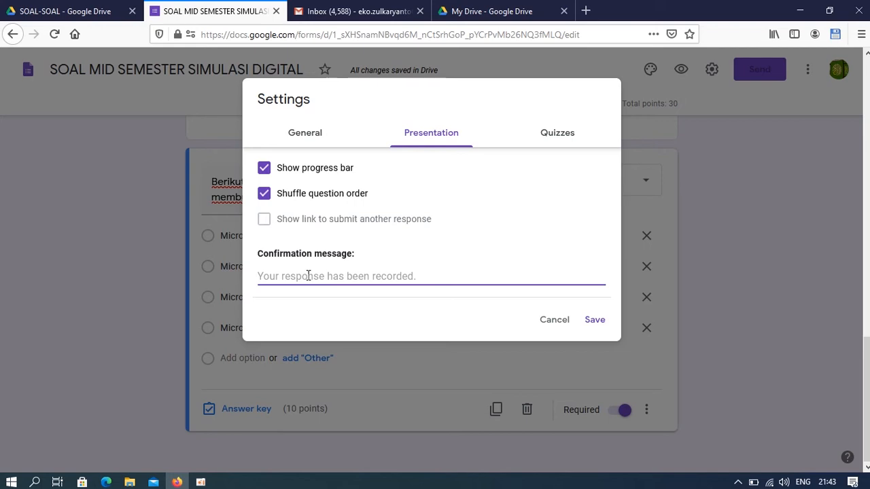
type("Terima")
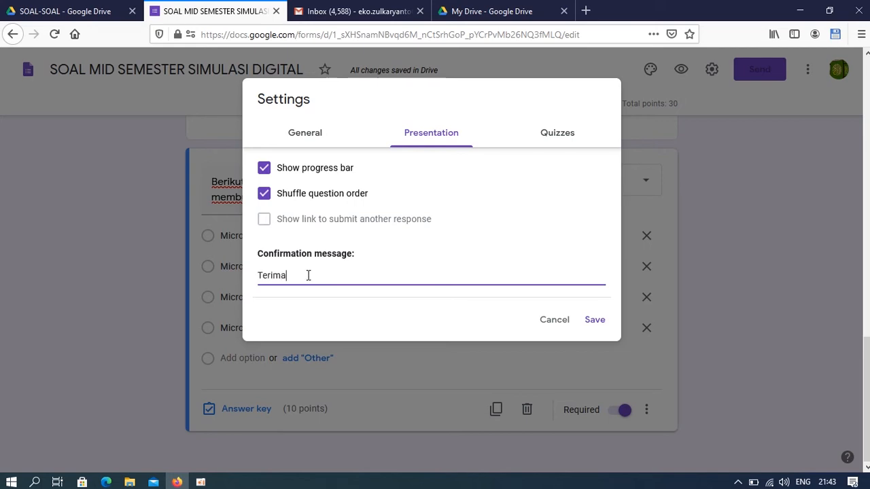
type(" ka")
type("sih, Jawaban telah tersi")
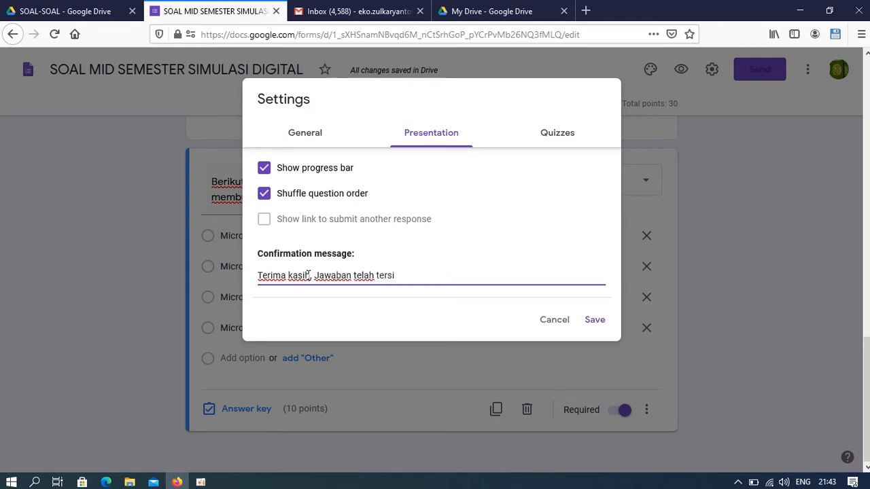
type("mpan.")
left_click(593, 321)
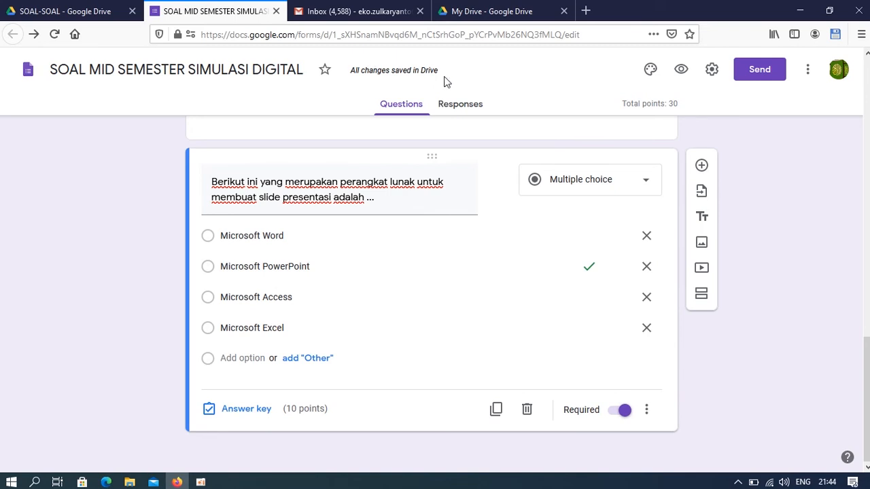
Preview the form and enter the respondent's full name on the first page
left_click_drag(868, 360, 867, 102)
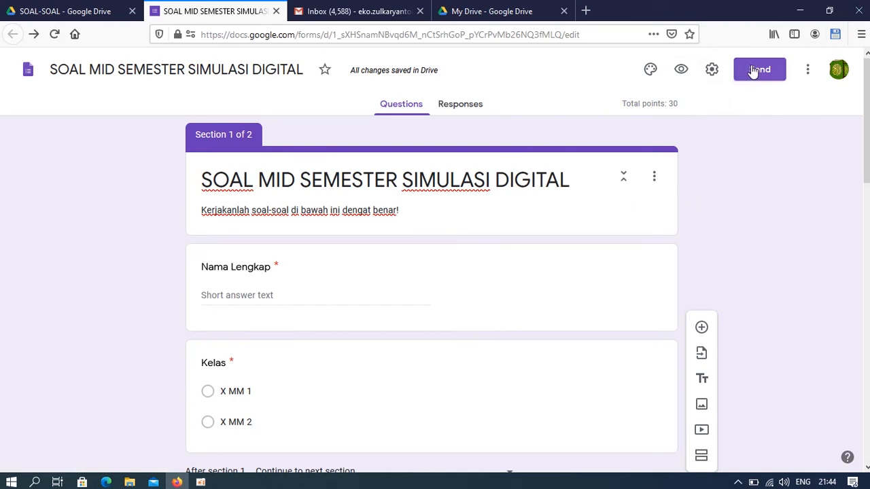
left_click(682, 70)
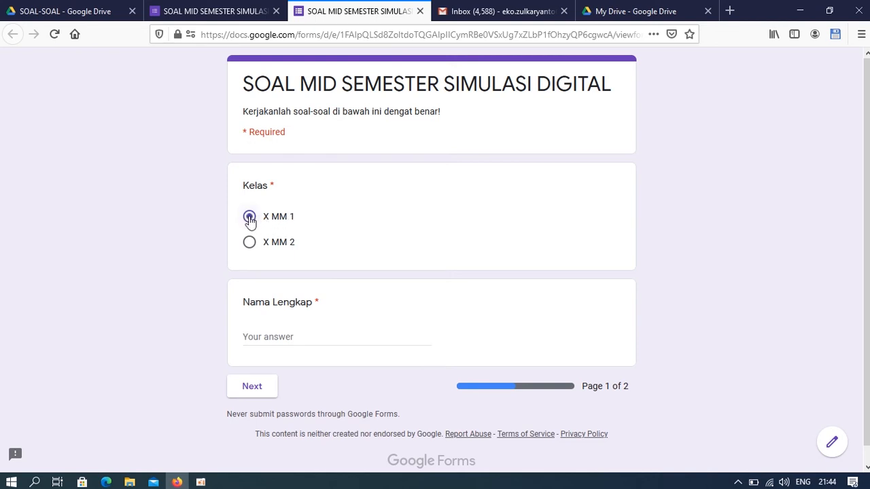
left_click(301, 334)
type("E")
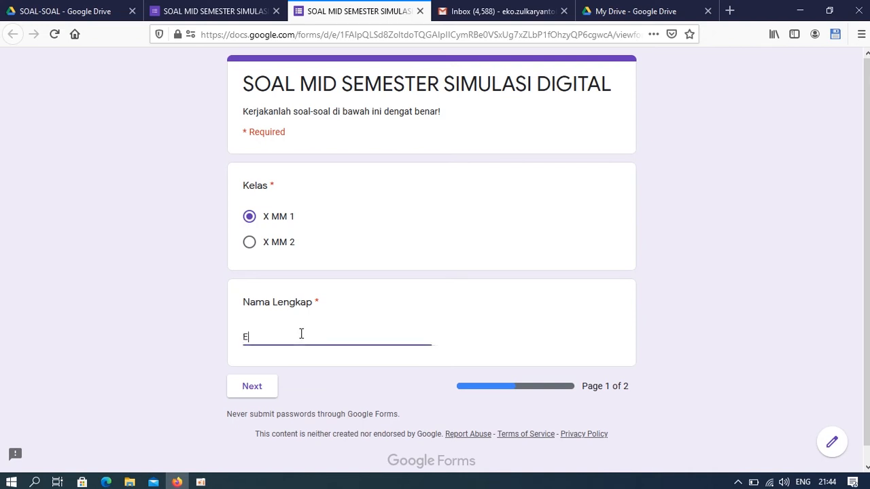
type("ko Zul")
left_click(256, 388)
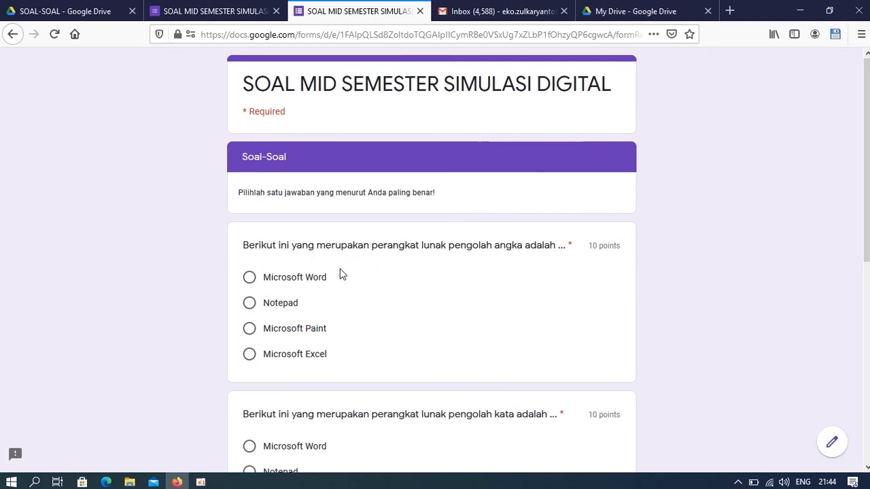
Answer Microsoft Excel, Microsoft Word and Microsoft PowerPoint, then submit the quiz
left_click(249, 354)
scroll(678, 325, "down", 1)
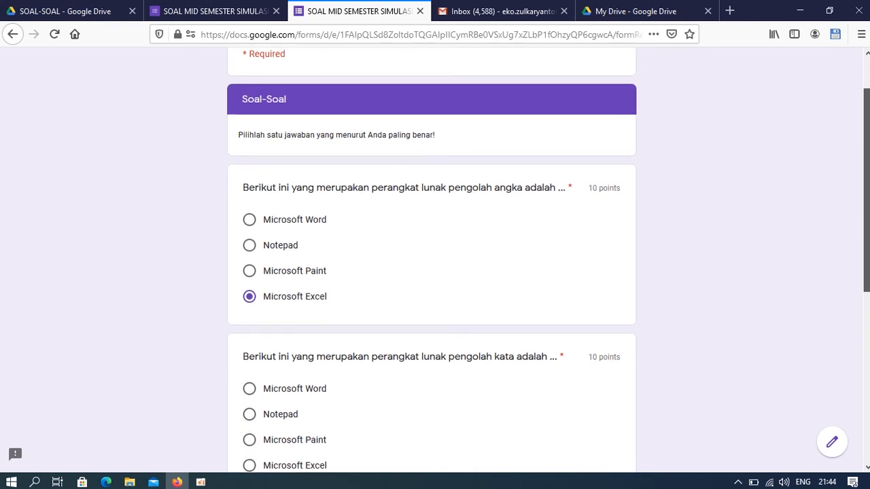
scroll(365, 311, "down", 2)
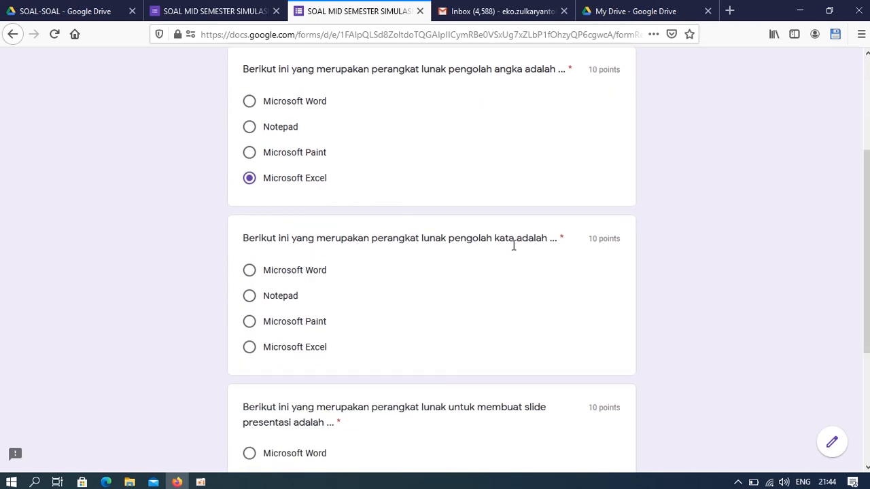
left_click(271, 272)
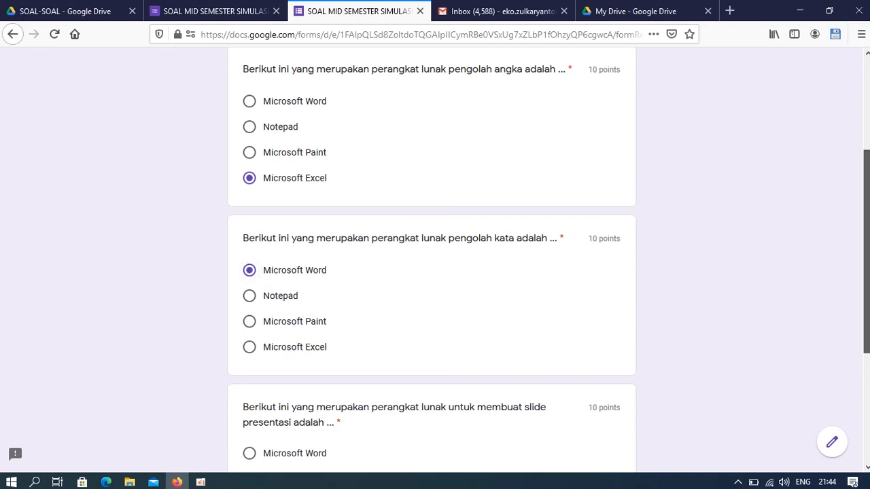
scroll(385, 398, "down", 2)
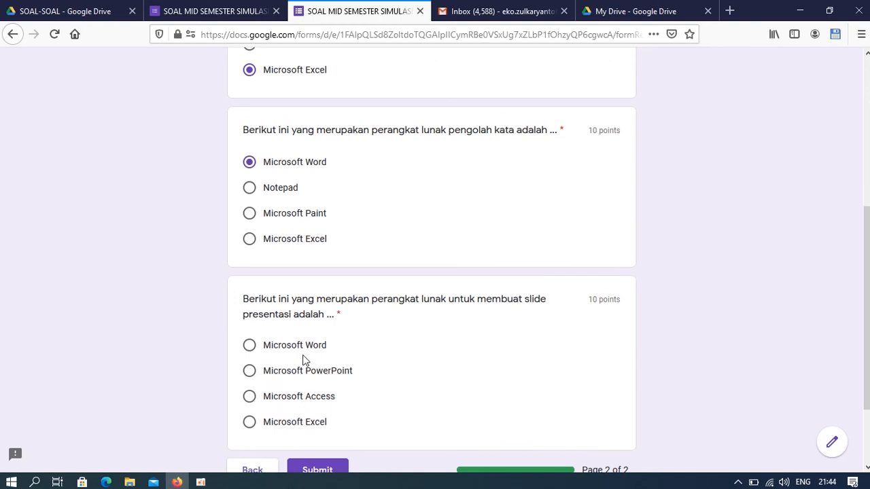
left_click(305, 372)
scroll(442, 408, "down", 2)
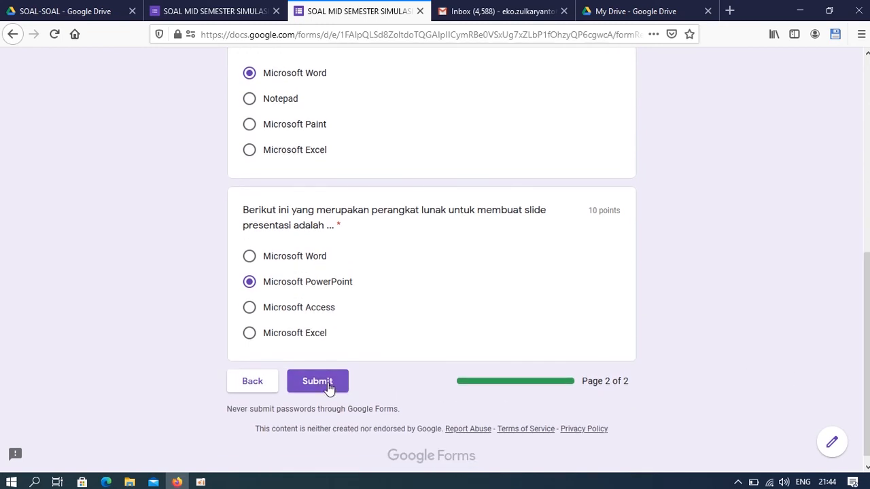
left_click(329, 385)
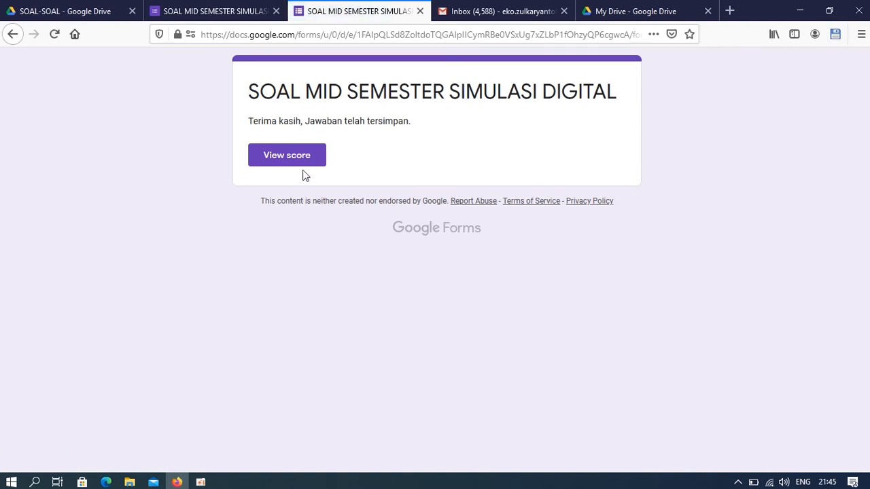
Check the submission's score and the response summary, then return to the Questions editor
left_click(303, 160)
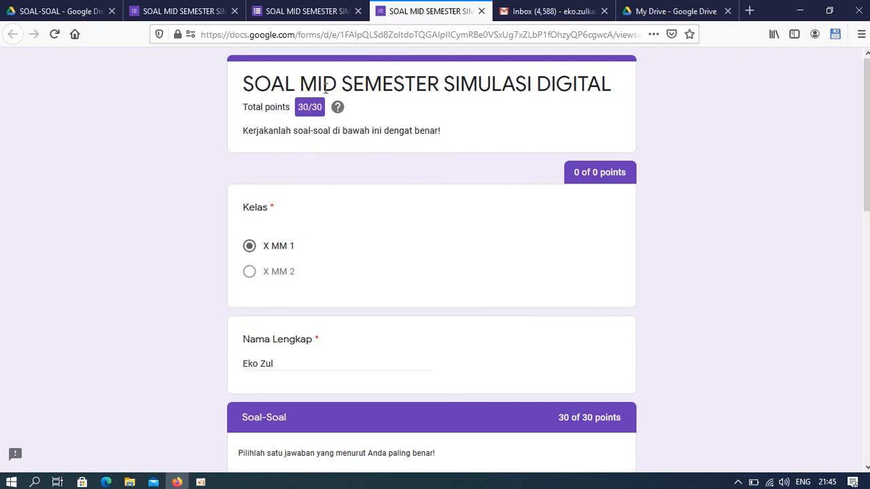
left_click(199, 14)
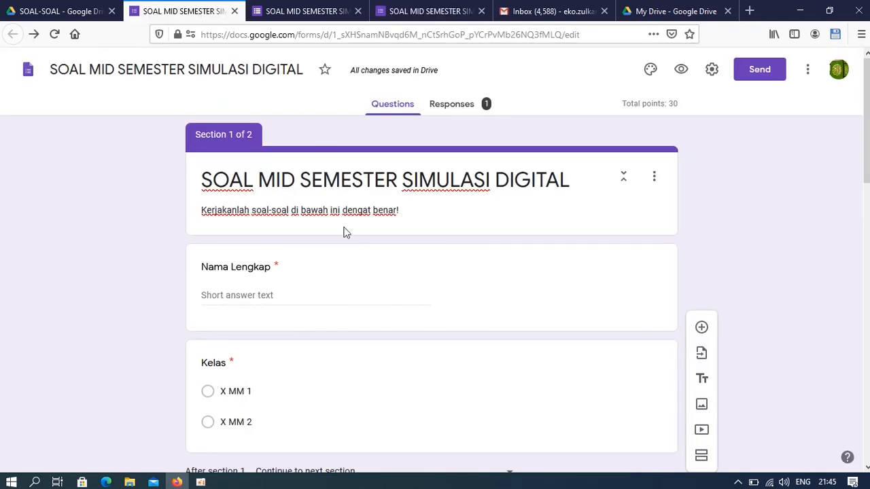
left_click(463, 108)
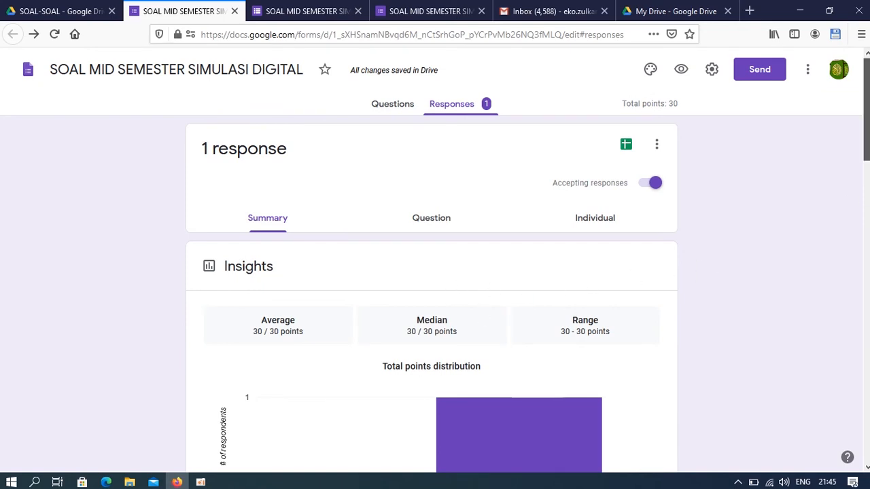
scroll(866, 136, "down", 3)
scroll(866, 136, "up", 3)
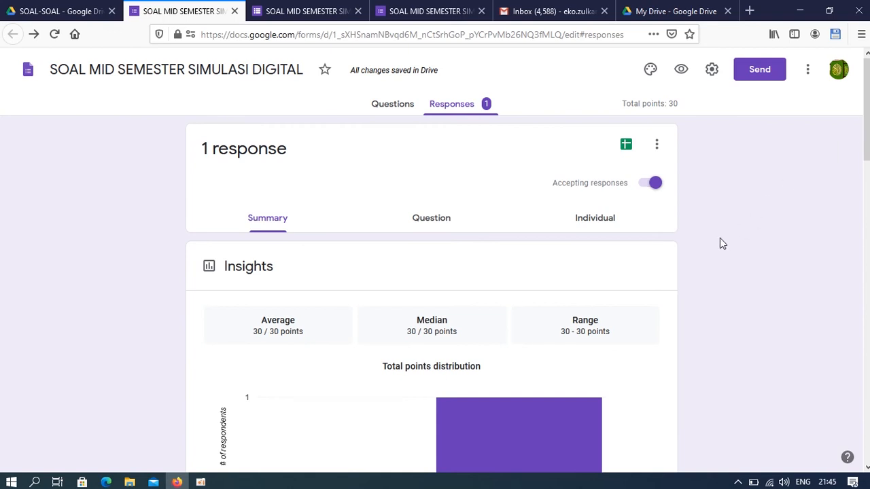
left_click(391, 108)
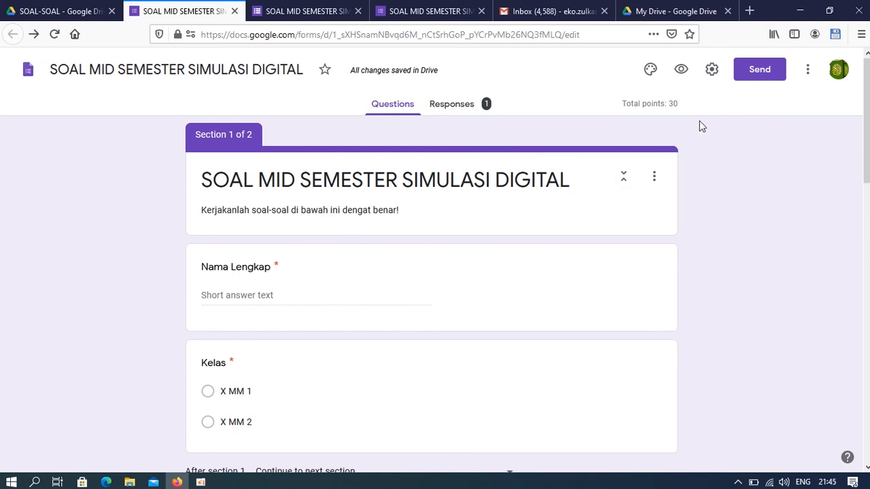
Shorten the quiz's share link to forms.gle in the Send dialog and copy it
left_click(767, 72)
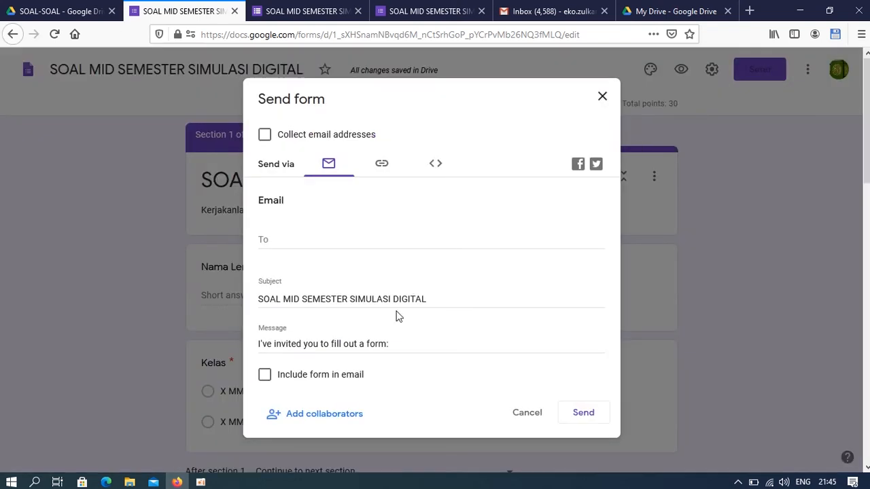
left_click(382, 166)
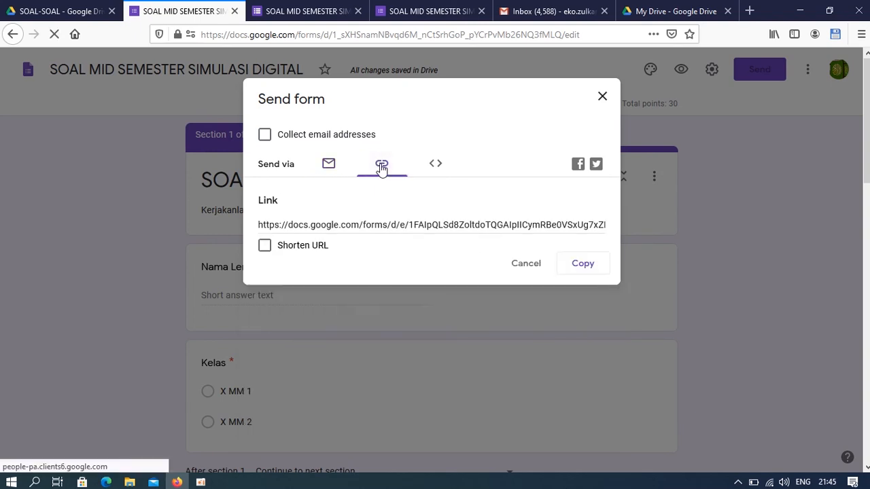
left_click(380, 224)
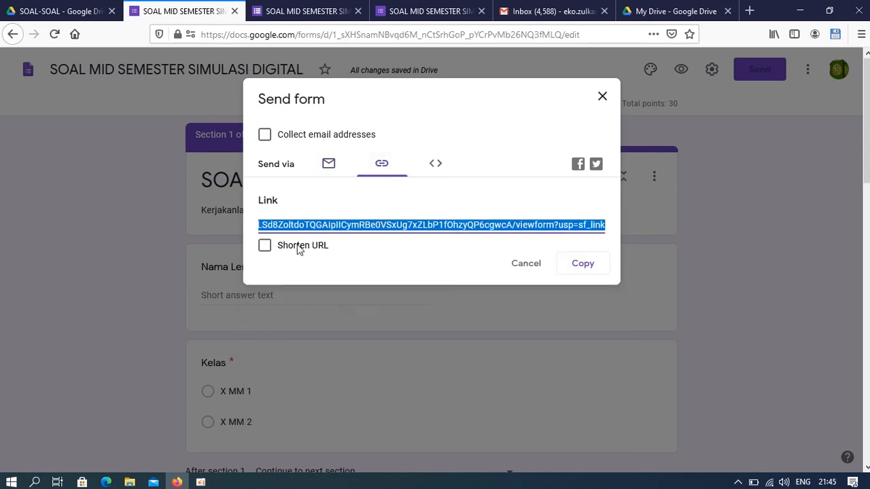
left_click(265, 246)
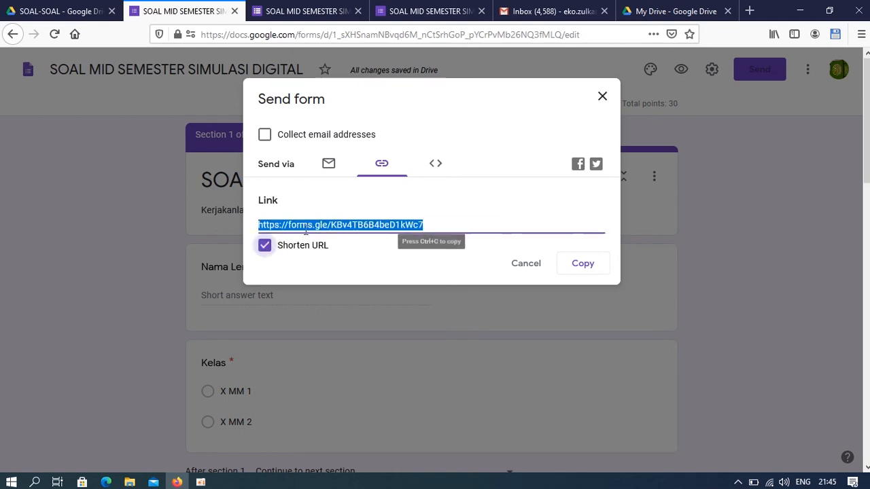
left_click(429, 223)
left_click(429, 223)
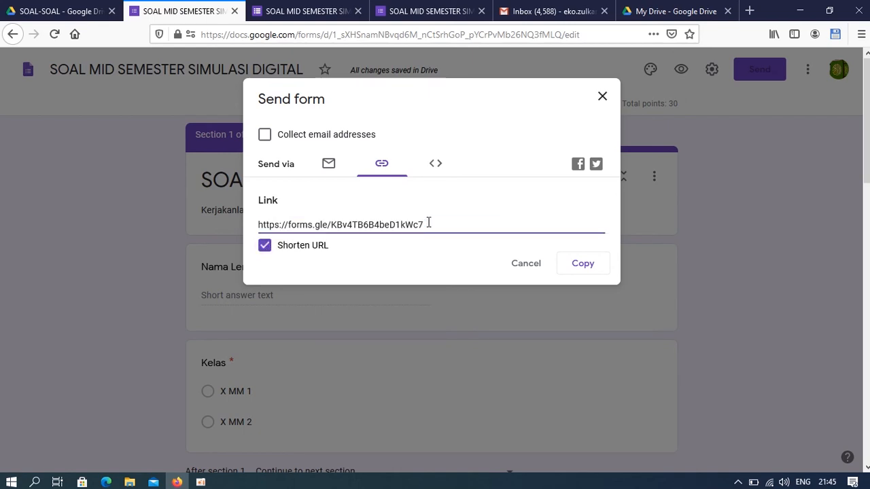
left_click(568, 269)
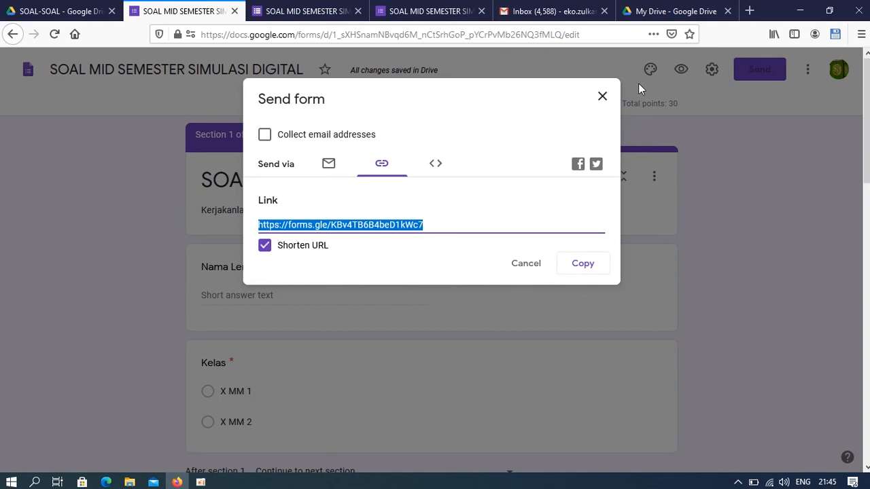
Open the pasted short link in a new Firefox tab, then close the already-answered page
left_click(750, 11)
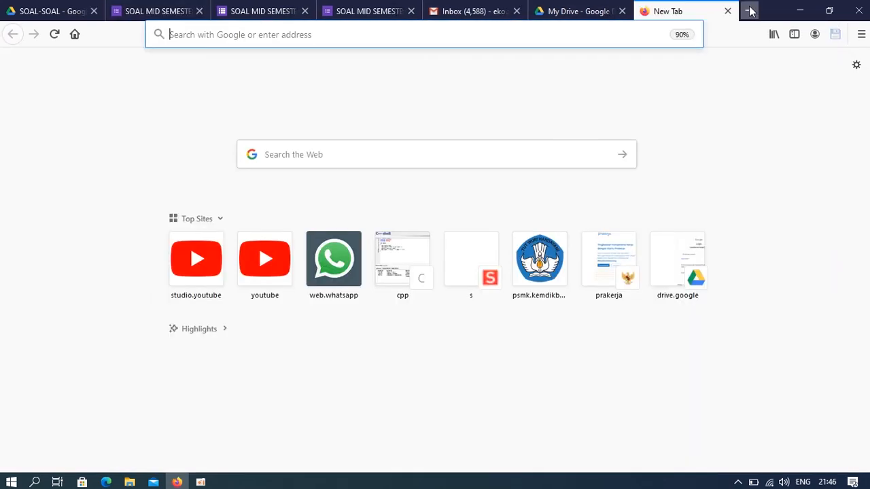
left_click(582, 35)
right_click(582, 34)
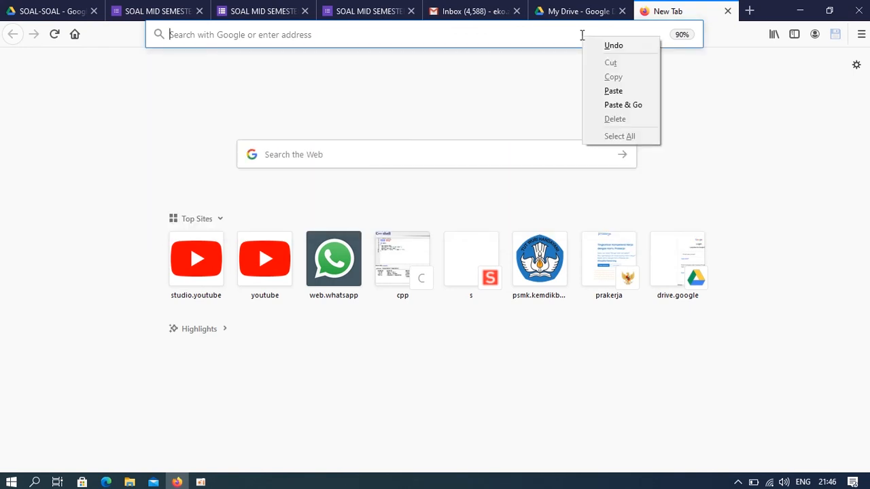
left_click(612, 93)
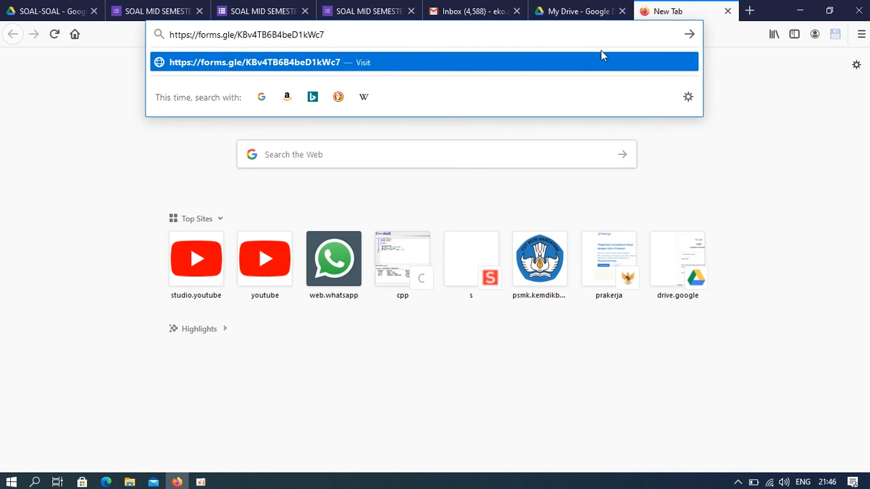
left_click(688, 34)
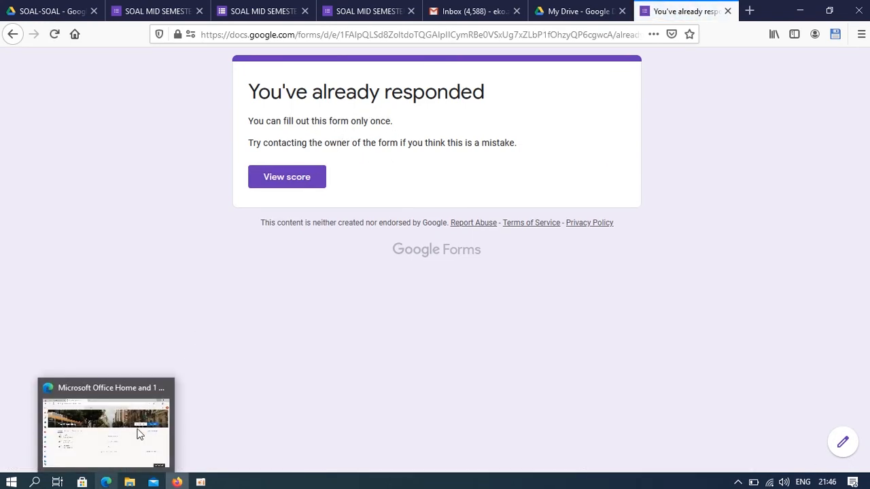
left_click(728, 12)
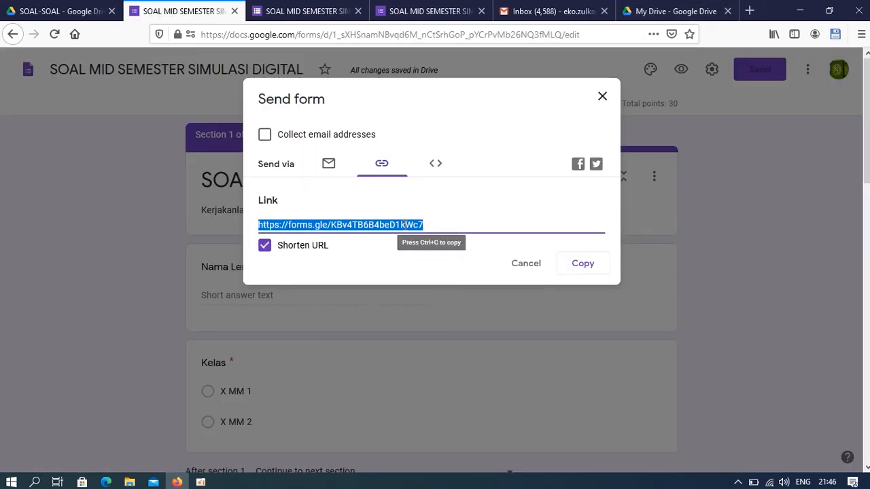
Copy the short link again and switch over to Microsoft Edge
right_click(412, 234)
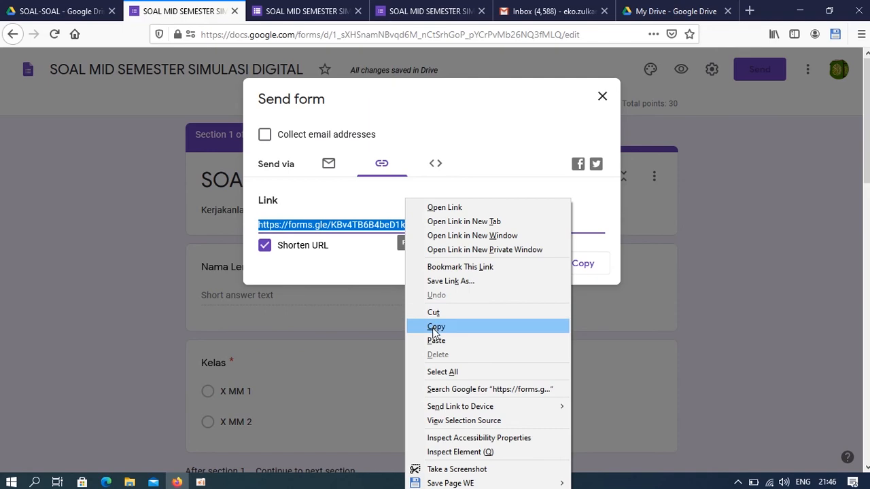
left_click(435, 327)
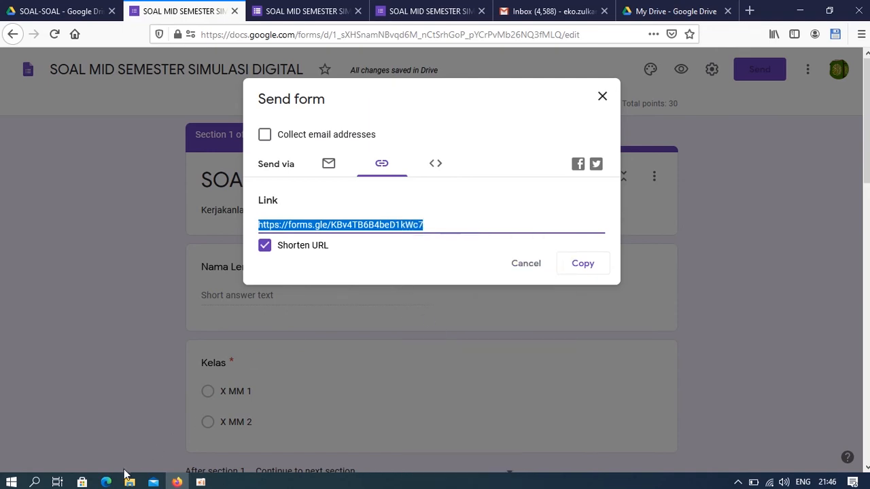
left_click(107, 482)
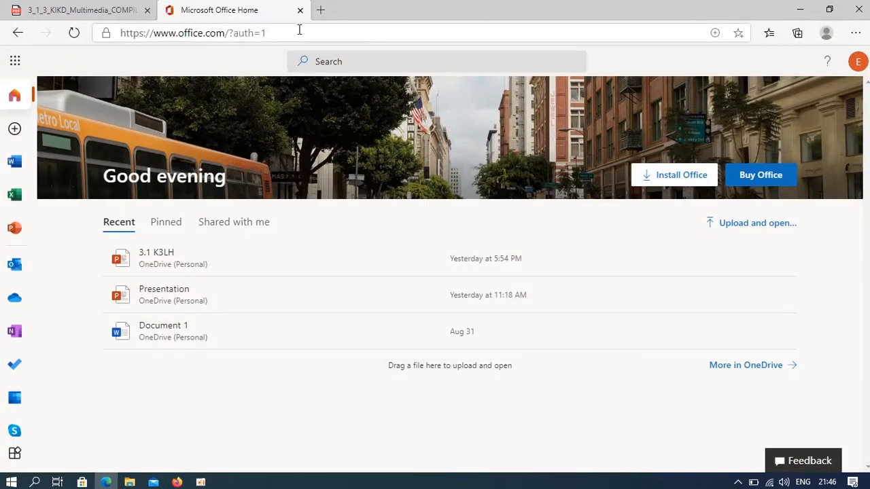
Open the pasted short quiz link in a new Edge tab
left_click(321, 11)
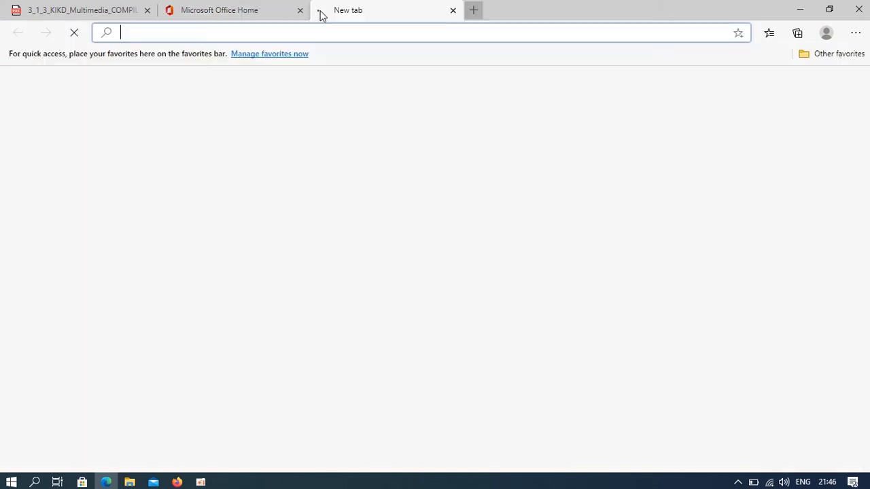
right_click(277, 37)
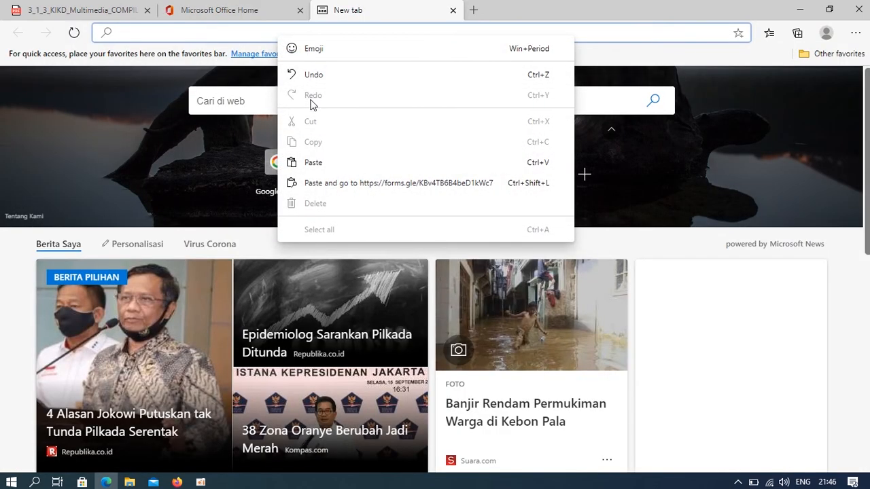
left_click(312, 163)
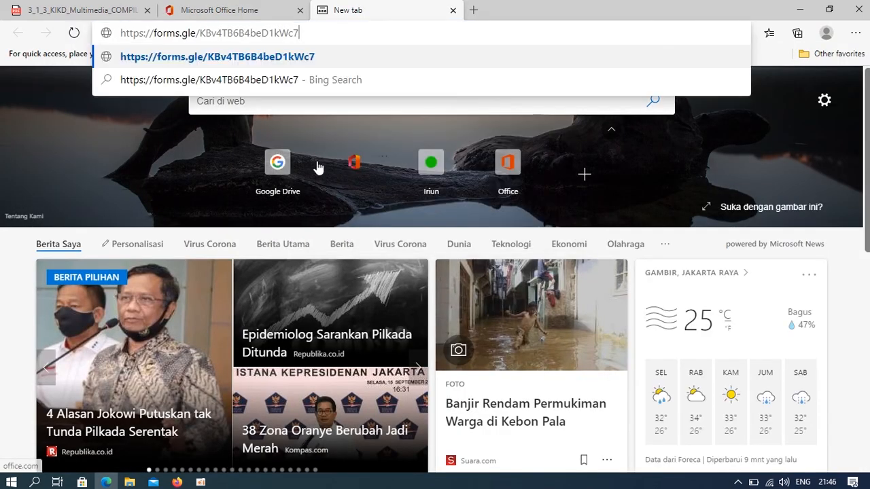
key("Return")
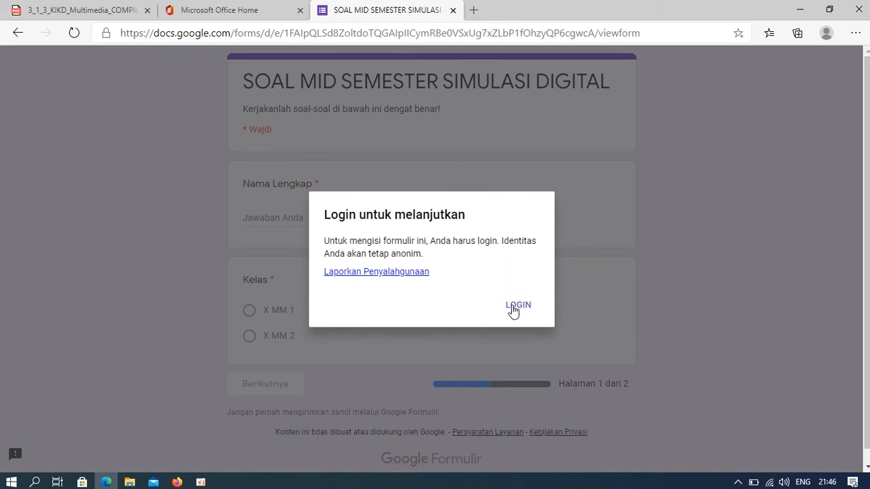
Sign in with the second Google account and its password to reach the quiz
left_click(515, 307)
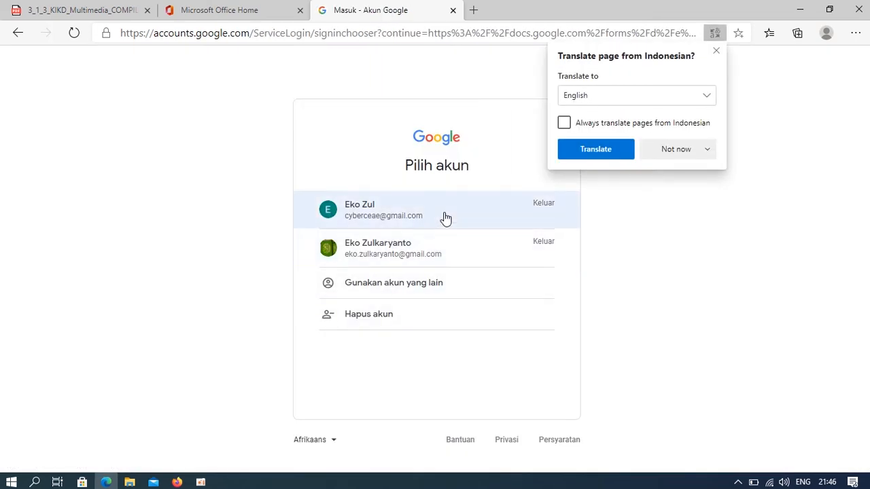
left_click(445, 218)
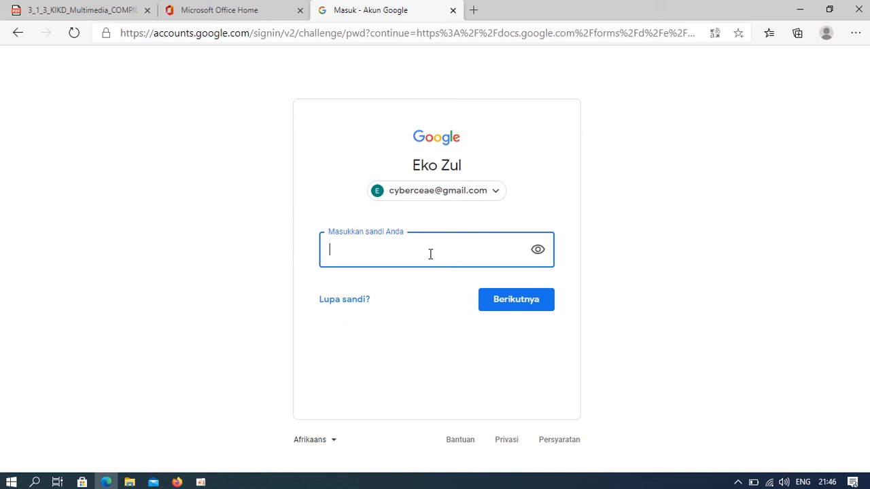
type("e")
key("Return")
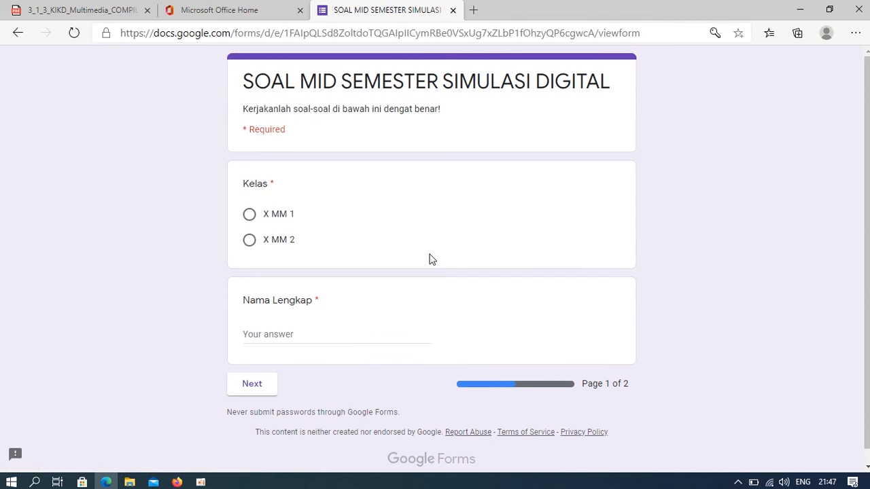
Choose class X MM 2, enter the respondent's full name, and continue to the quiz questions
left_click(268, 245)
left_click(286, 341)
type("Eko Zul")
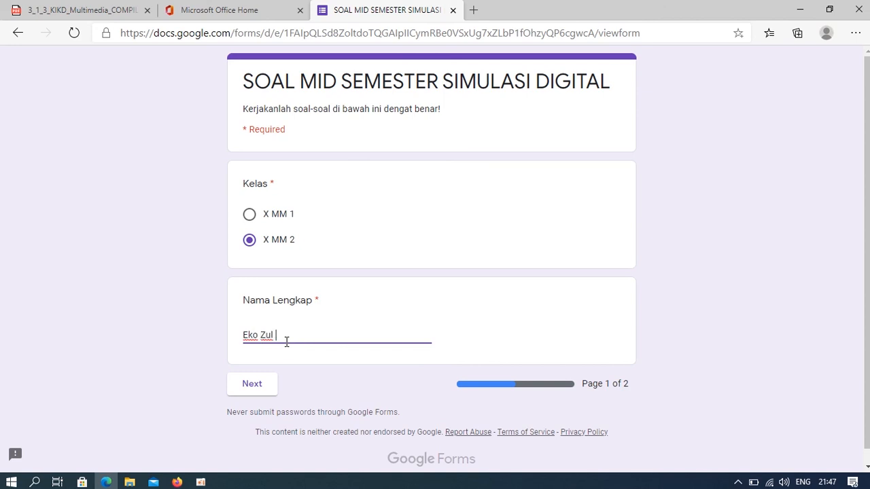
type(" 2")
left_click(262, 387)
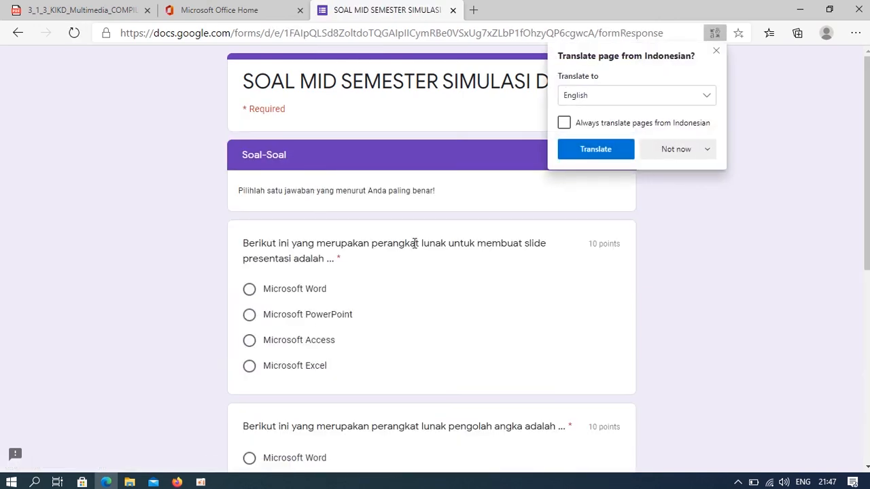
Dismiss the translation offer, answer PowerPoint, Excel and Microsoft Paint, and submit the quiz
left_click(680, 153)
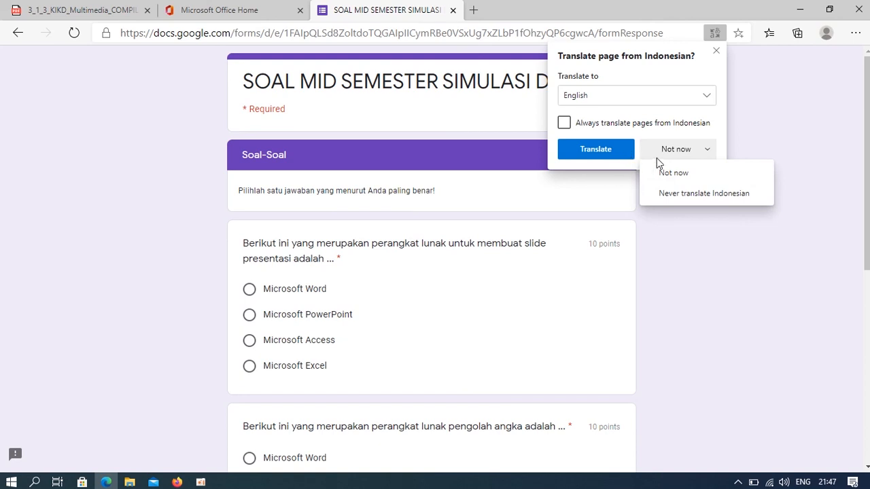
left_click(666, 172)
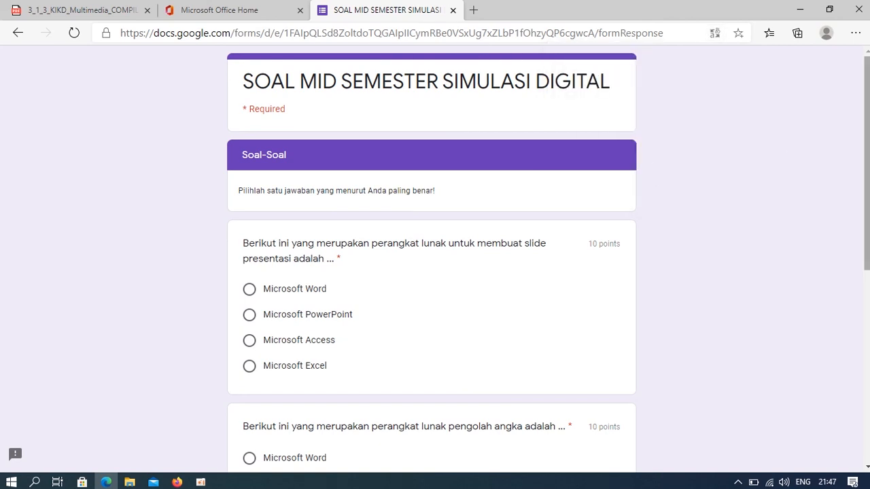
scroll(396, 193, "down", 2)
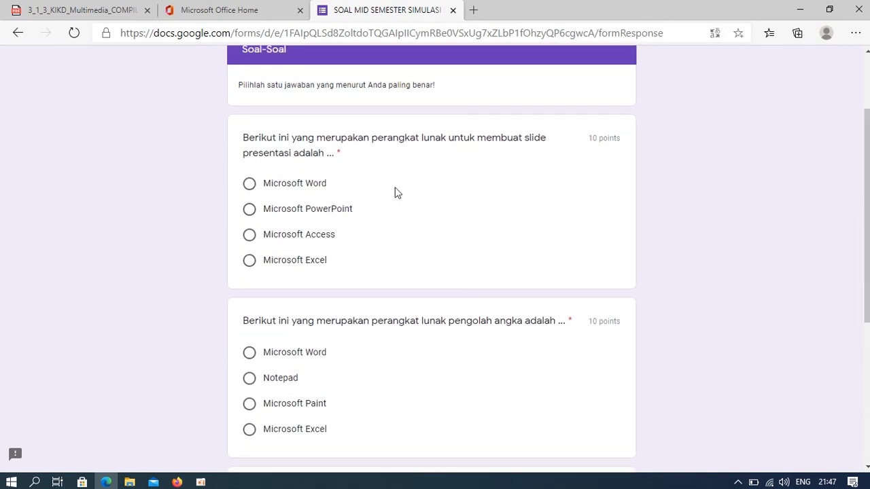
left_click(250, 211)
left_click(251, 429)
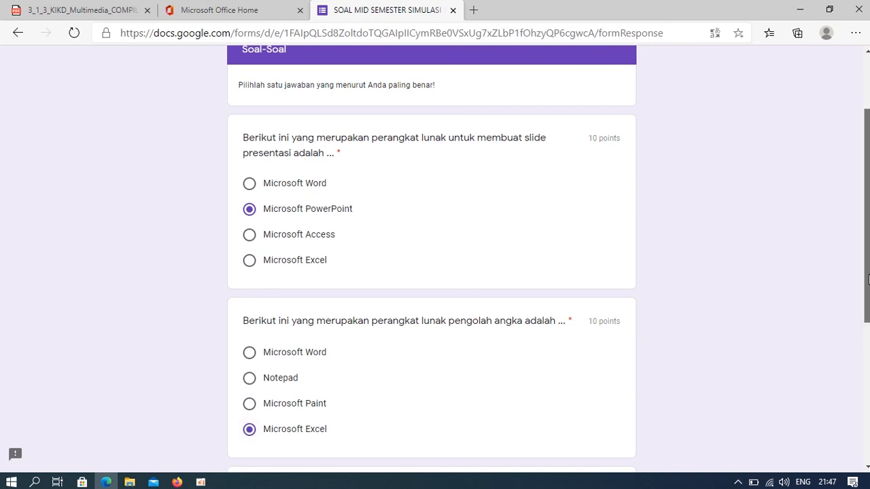
left_click_drag(867, 288, 867, 395)
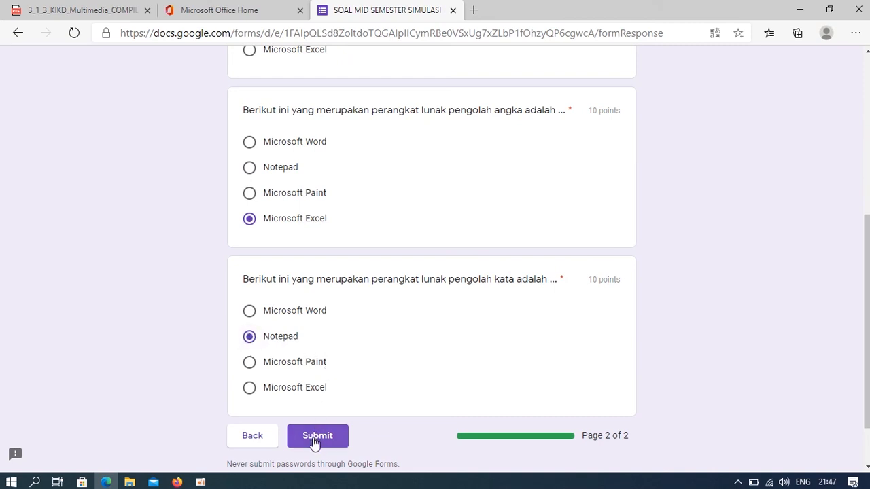
left_click(310, 363)
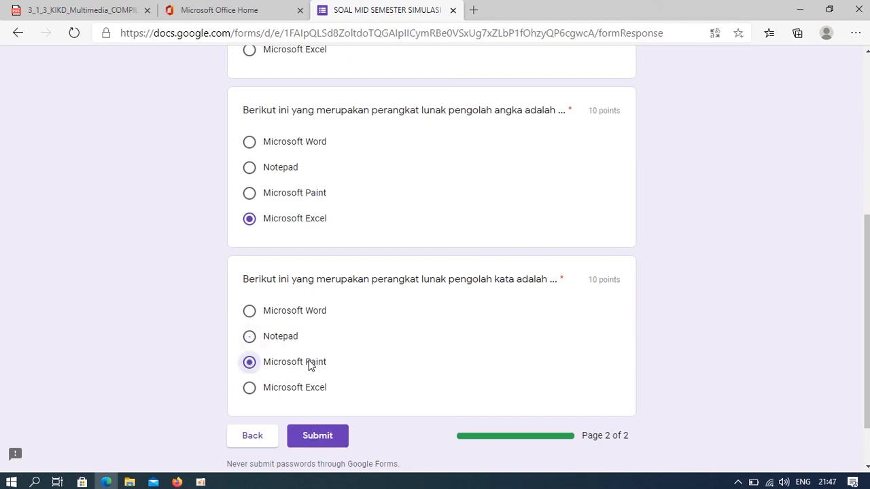
left_click(327, 441)
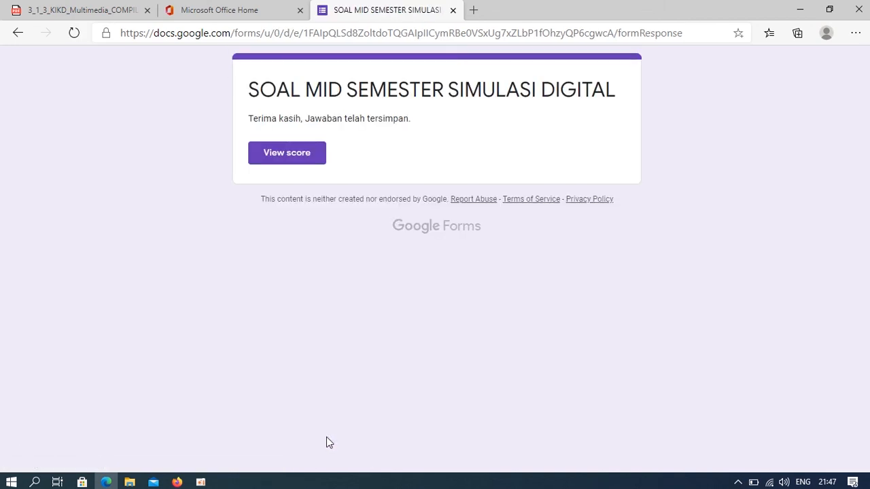
Review the 20/30 graded answers with Paint marked wrong, then return to the form editor window
left_click(314, 155)
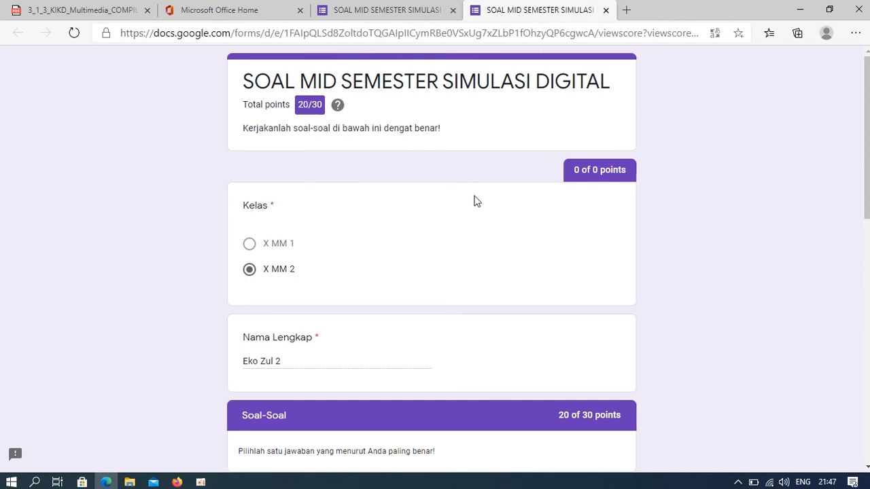
scroll(818, 144, "down", 7)
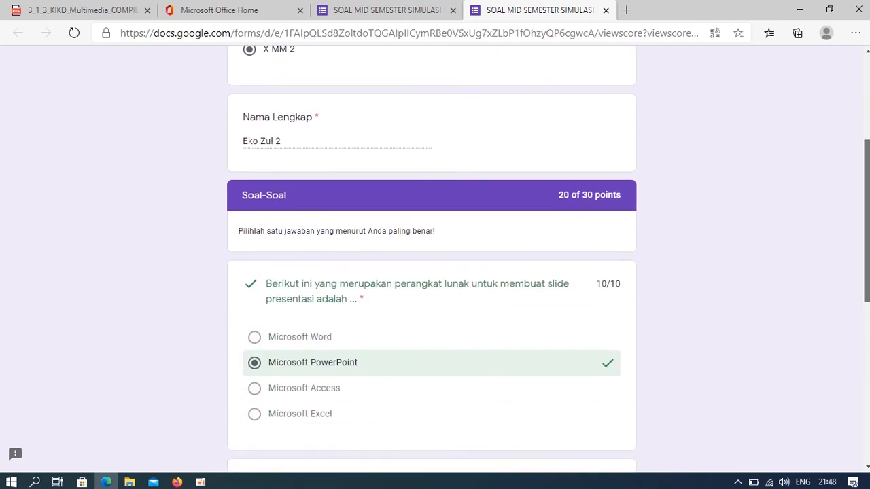
scroll(435, 259, "down", 1)
scroll(435, 258, "up", 1)
scroll(435, 258, "down", 3)
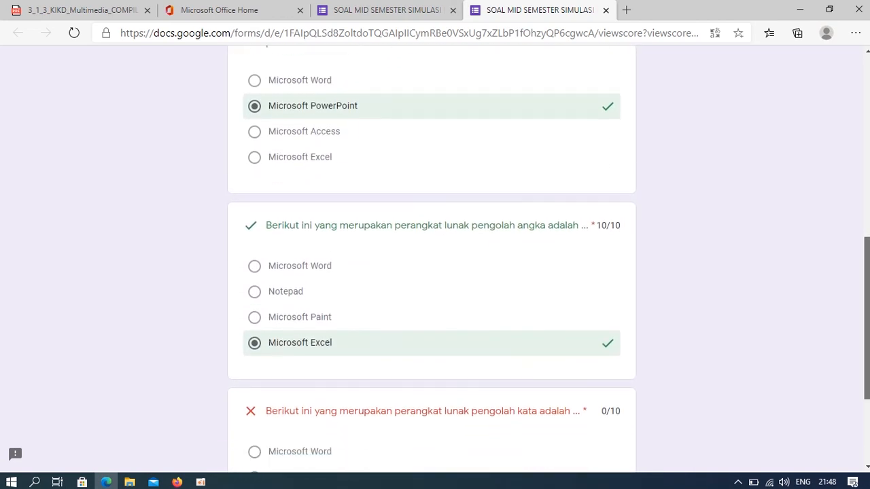
scroll(531, 347, "down", 1)
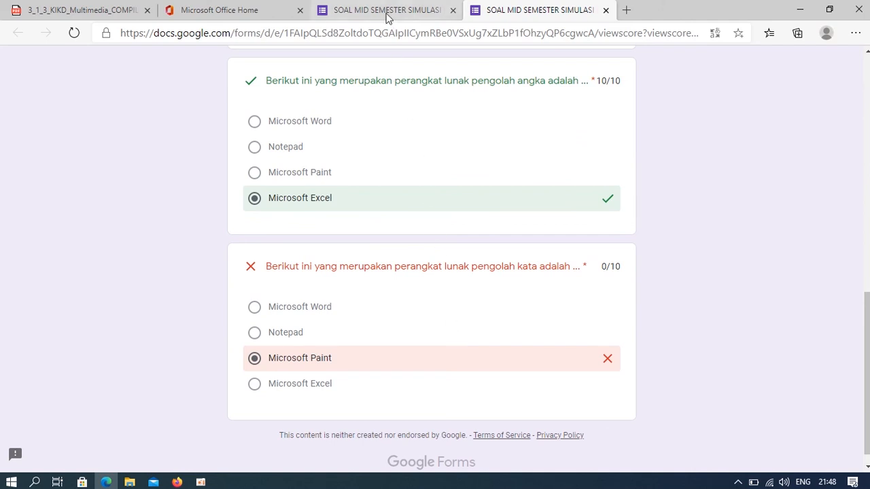
left_click(177, 482)
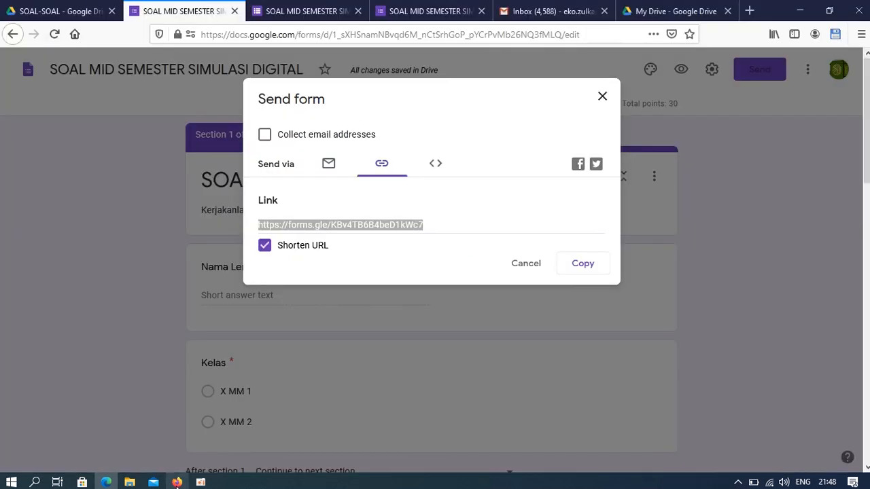
Cancel the Send form dialog and browse the Responses summary charts for 2 responses averaging 25/30
left_click(526, 264)
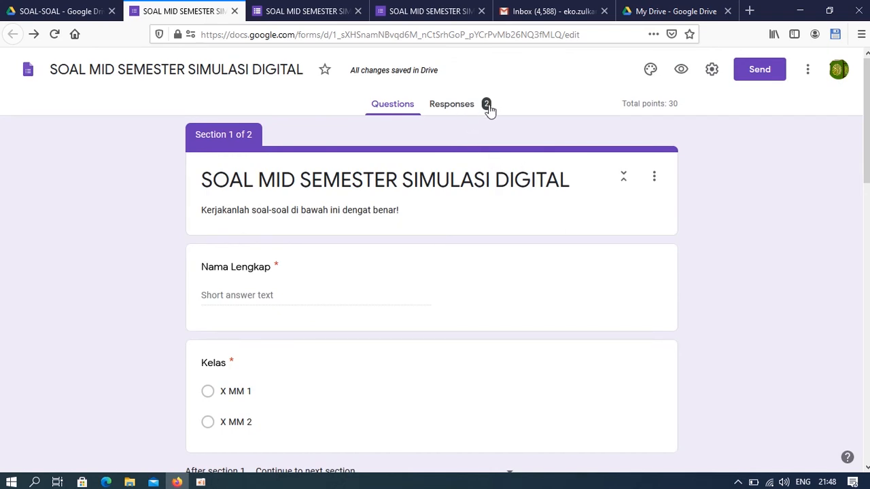
left_click(460, 109)
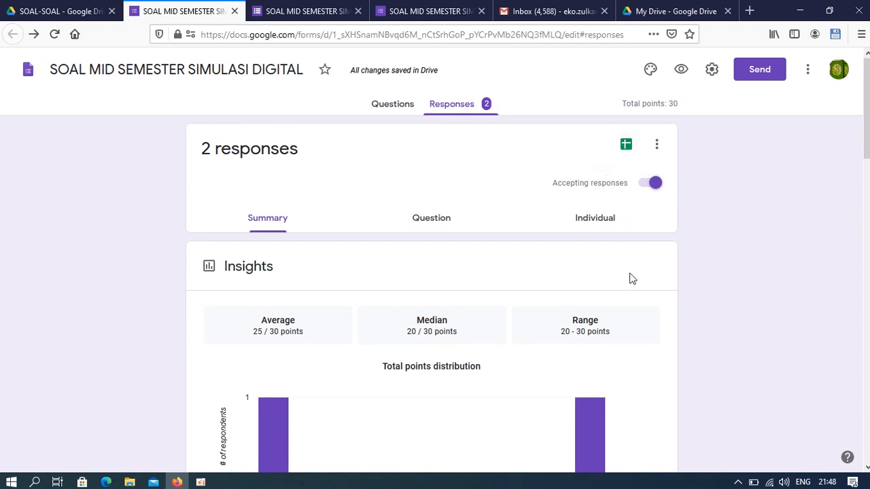
scroll(431, 292, "down", 5)
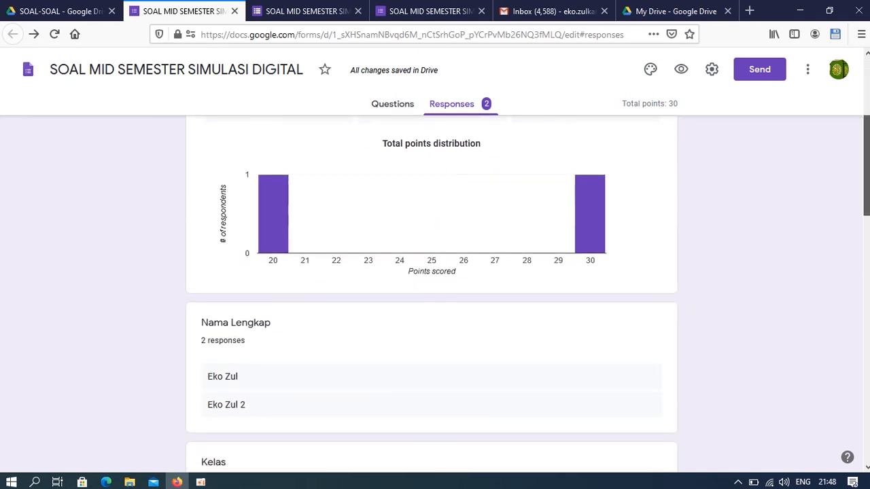
scroll(431, 293, "down", 5)
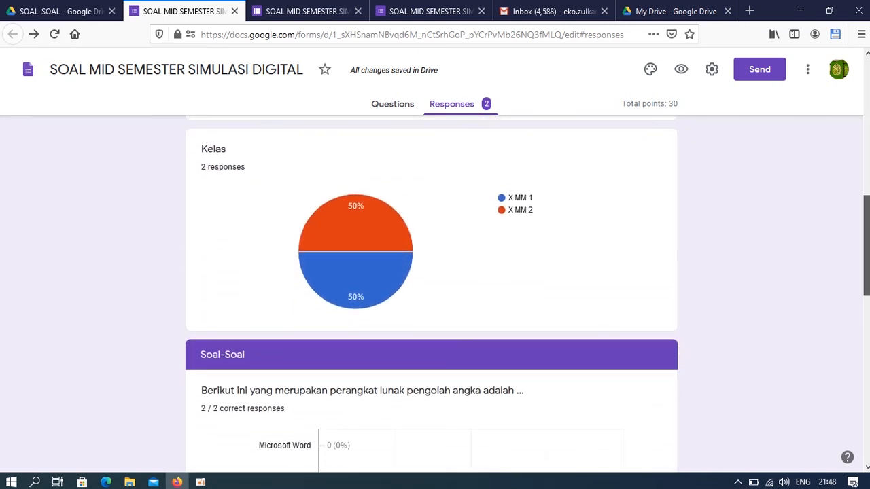
scroll(431, 292, "down", 1)
scroll(432, 293, "down", 2)
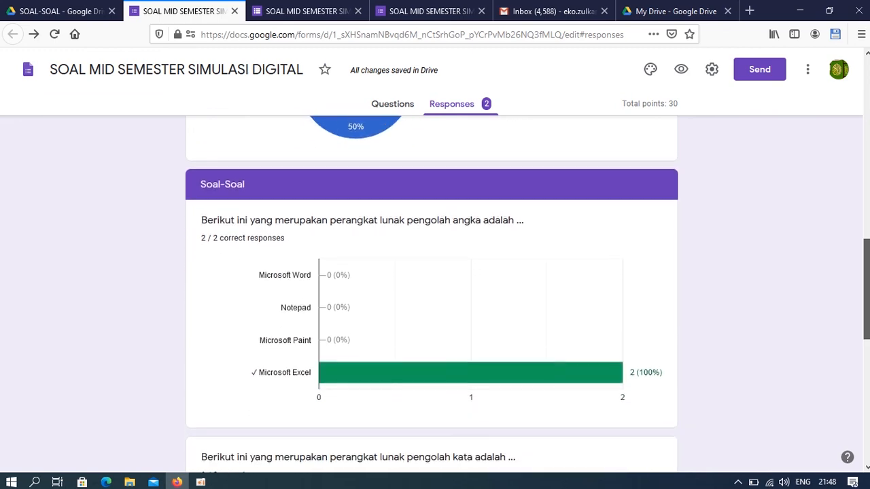
scroll(432, 292, "down", 5)
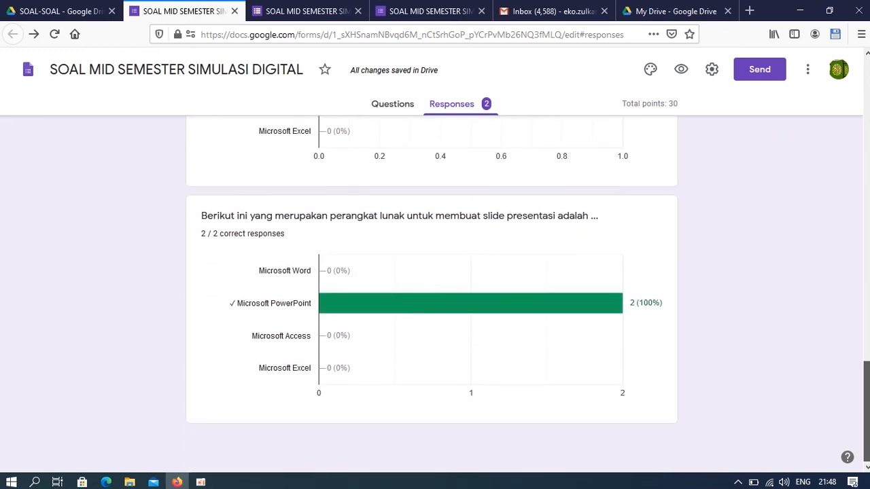
scroll(432, 292, "up", 7)
scroll(432, 293, "up", 10)
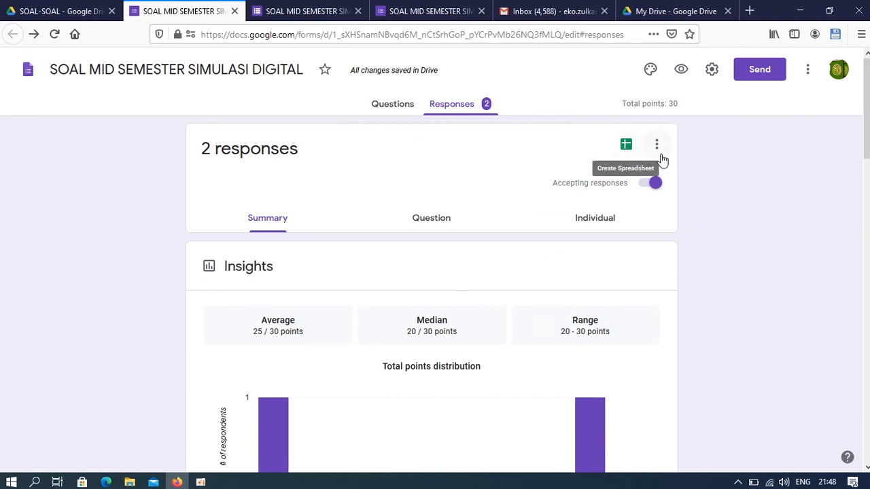
left_click(627, 146)
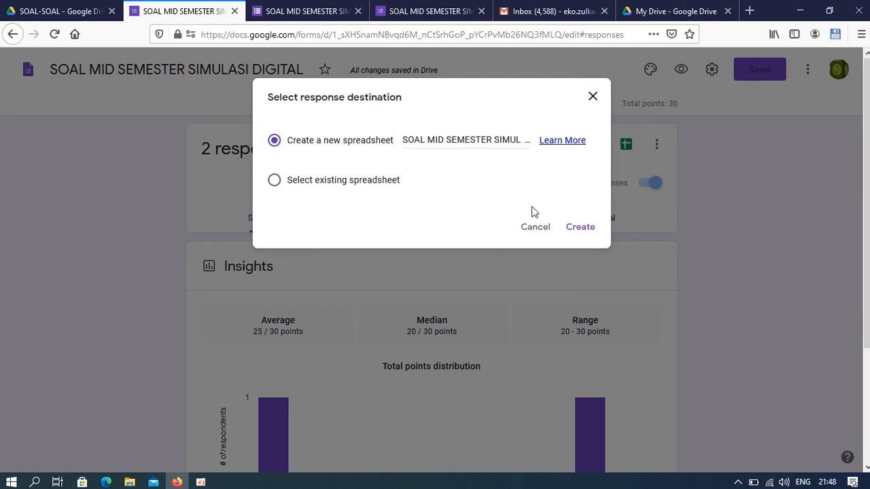
Create a new responses spreadsheet linked to the quiz, then go to the SOAL-SOAL Drive folder
left_click(575, 231)
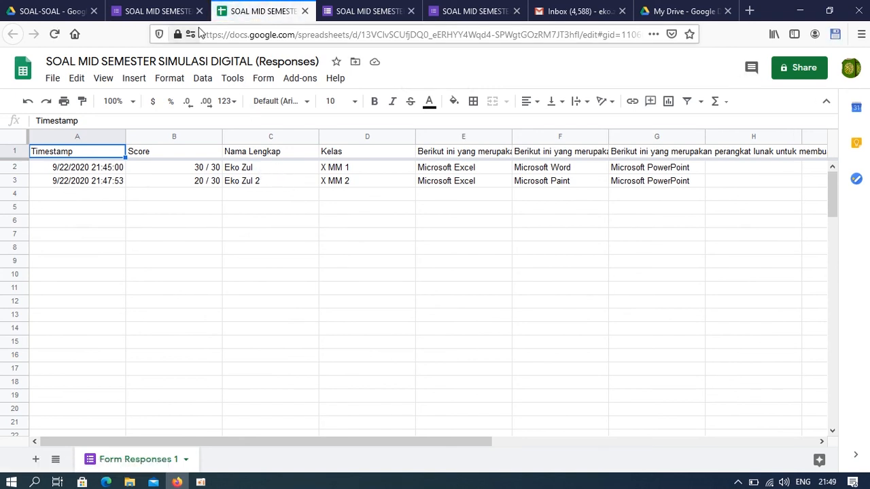
left_click(168, 13)
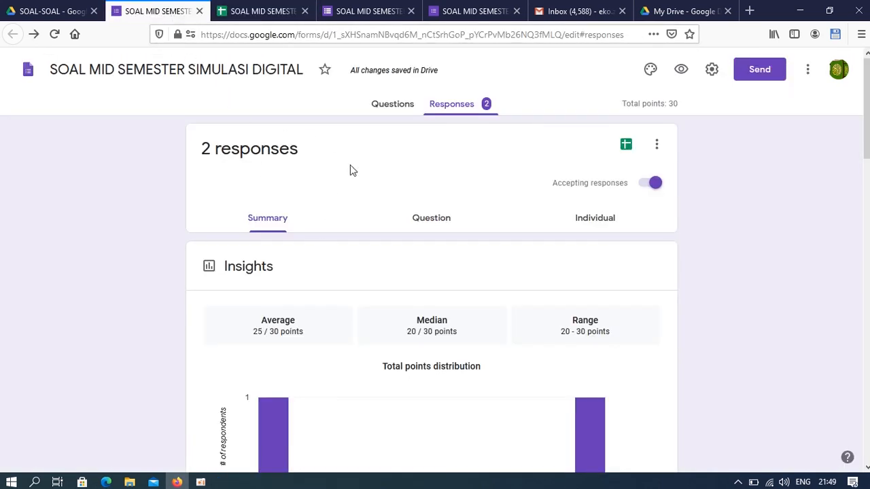
left_click(262, 12)
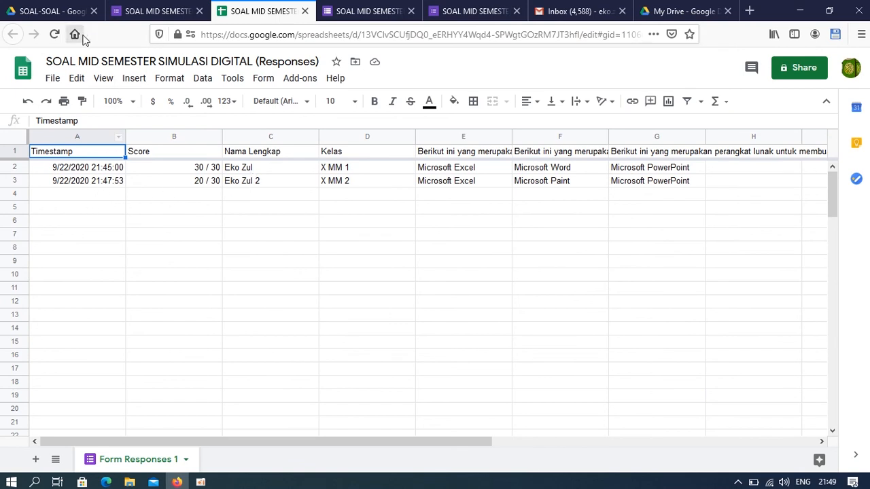
left_click(68, 10)
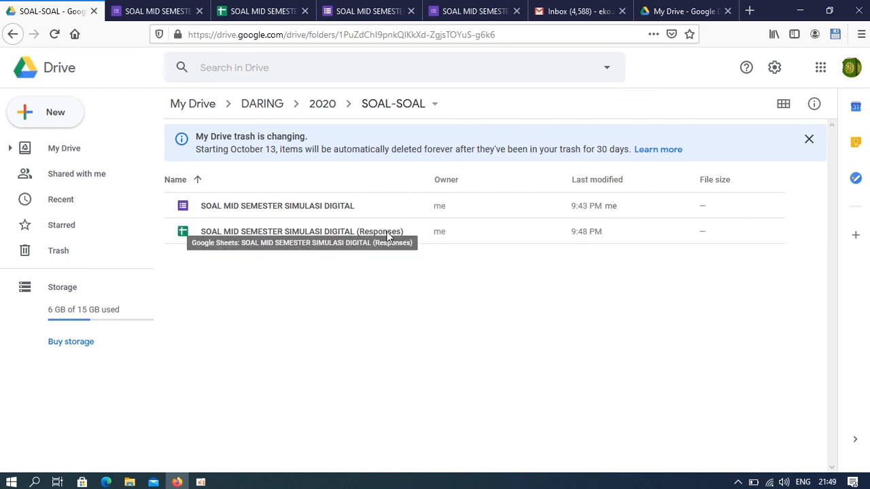
Select the form and its Responses spreadsheet in SOAL-SOAL, then show the form's Questions tab
left_click(329, 206)
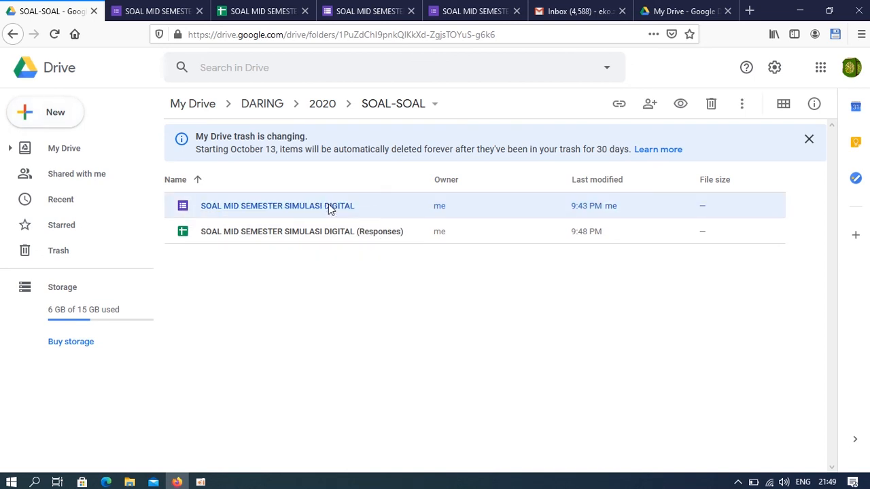
left_click(331, 235)
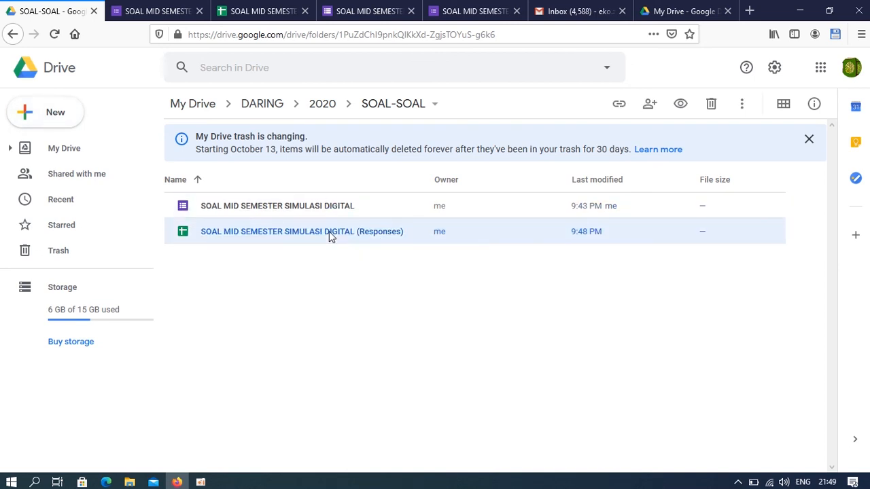
left_click(176, 10)
left_click(231, 12)
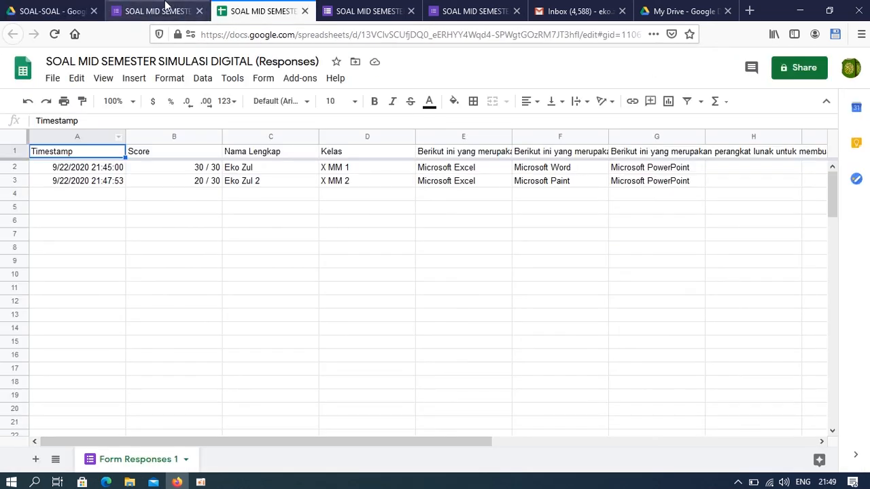
left_click(166, 6)
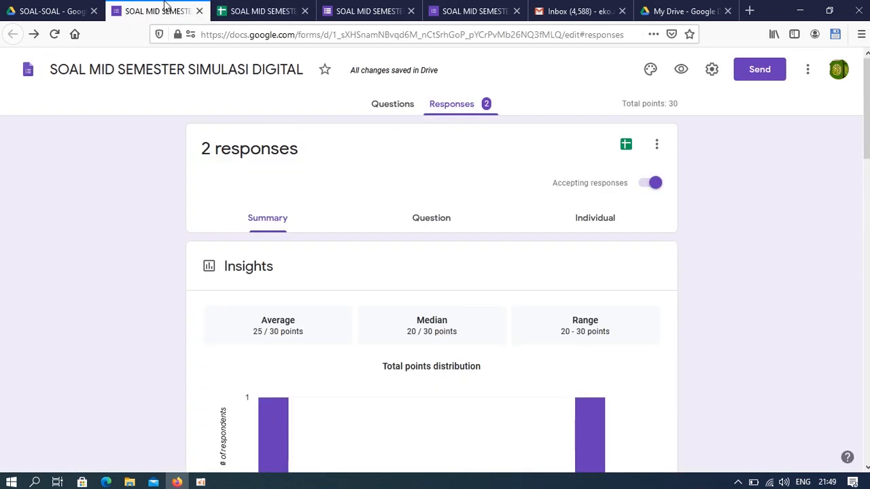
left_click(402, 110)
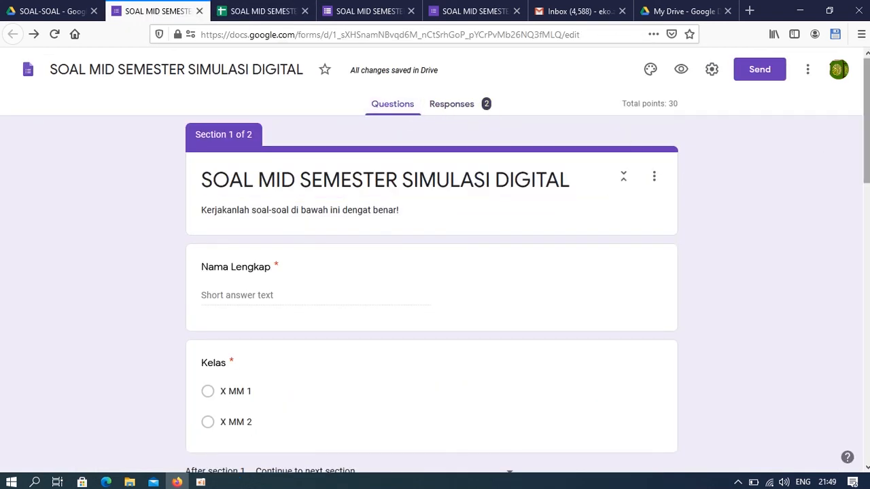
scroll(855, 146, "down", 5)
scroll(868, 132, "up", 5)
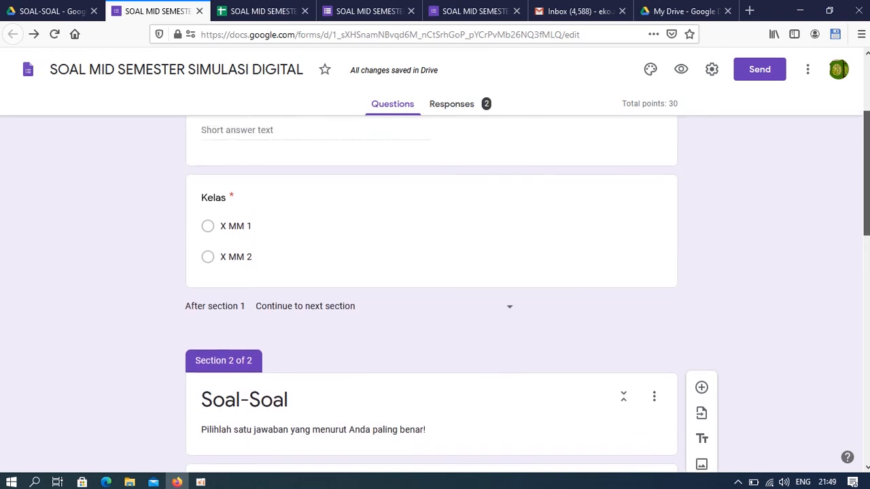